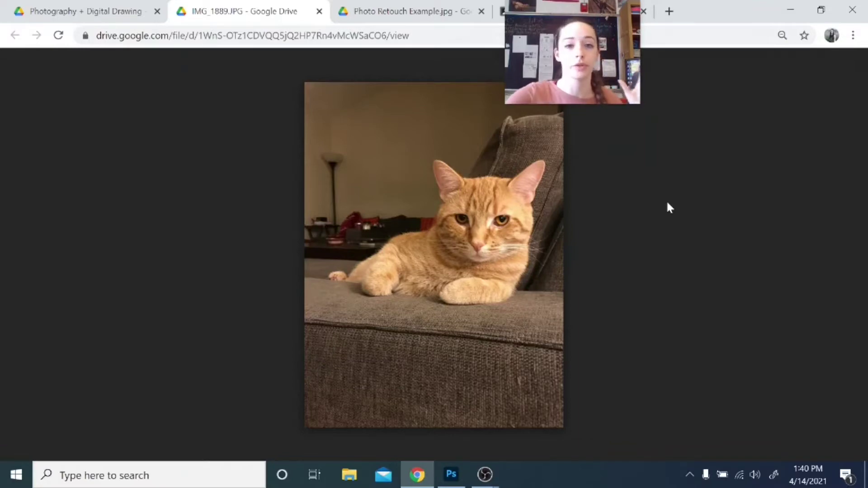
- Open IMG_1889.JPG from the Photo Retouching Demo material in Google Classroom in a new window
click(502, 15)
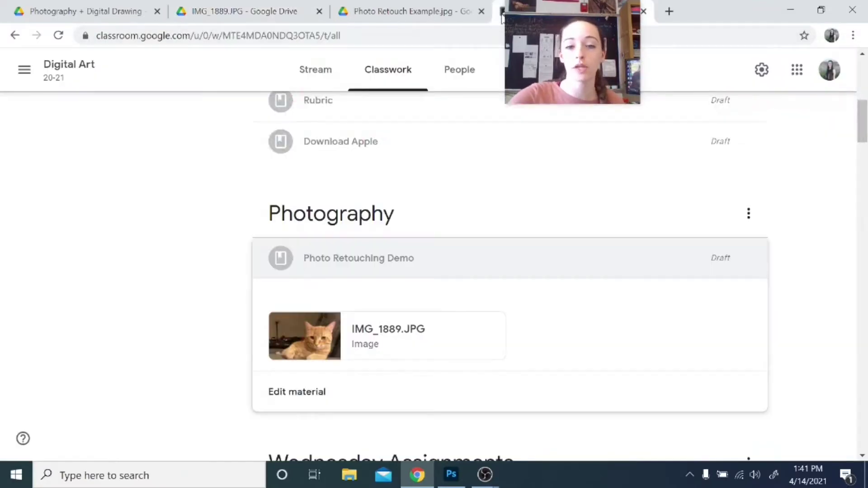
scroll(425, 226, down, 1)
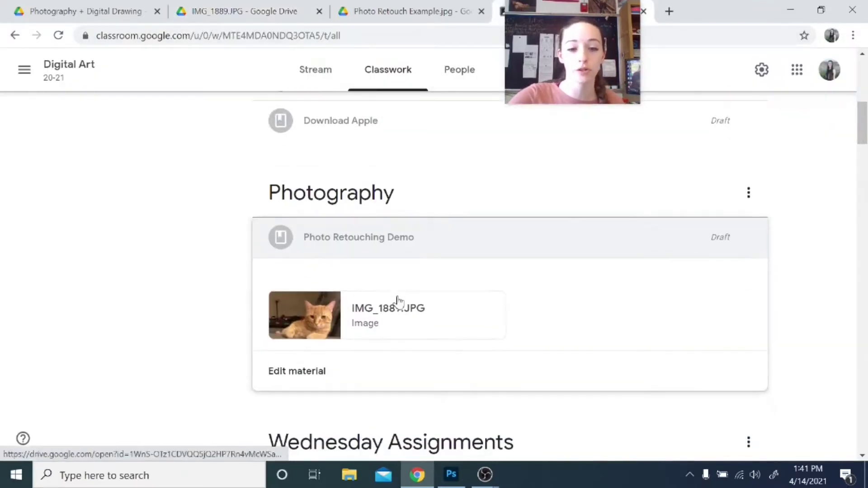
click(397, 310)
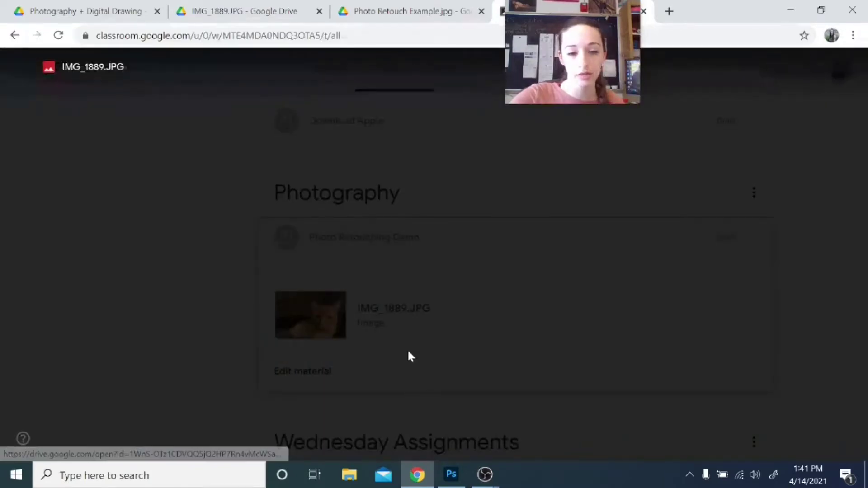
click(847, 72)
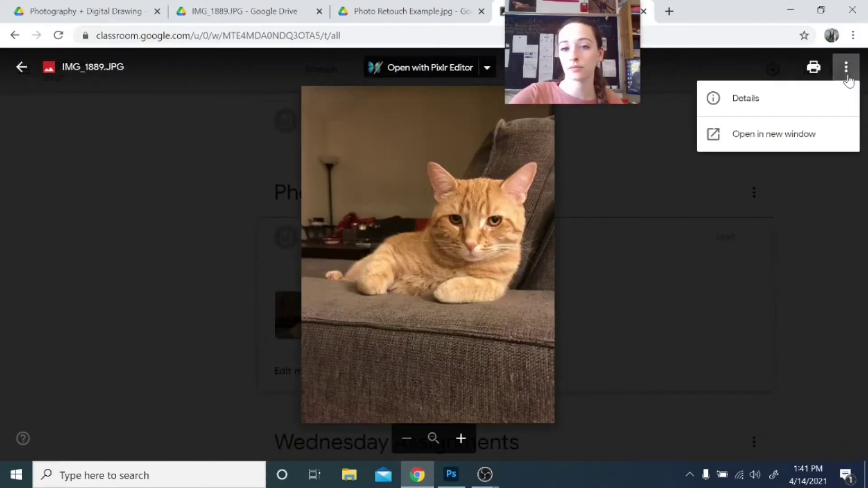
click(803, 138)
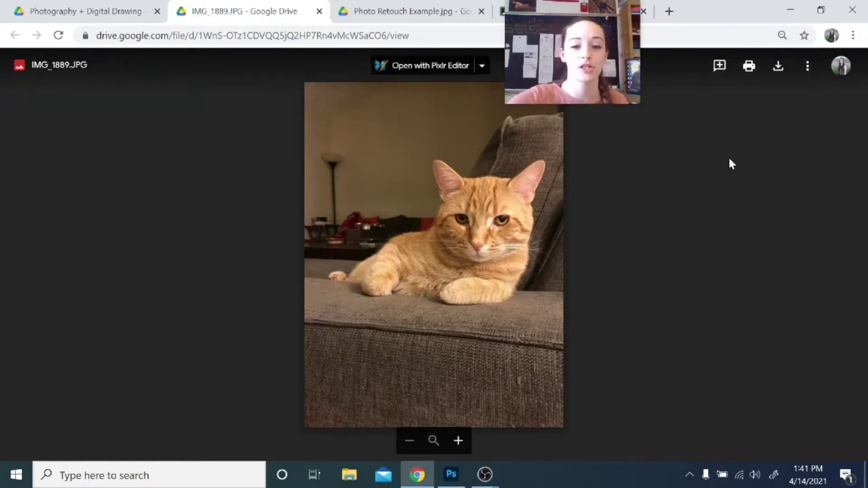
- Compare the original IMG_1889.JPG cat photo with the retouched version in Photo Retouch Example.jpg
click(415, 8)
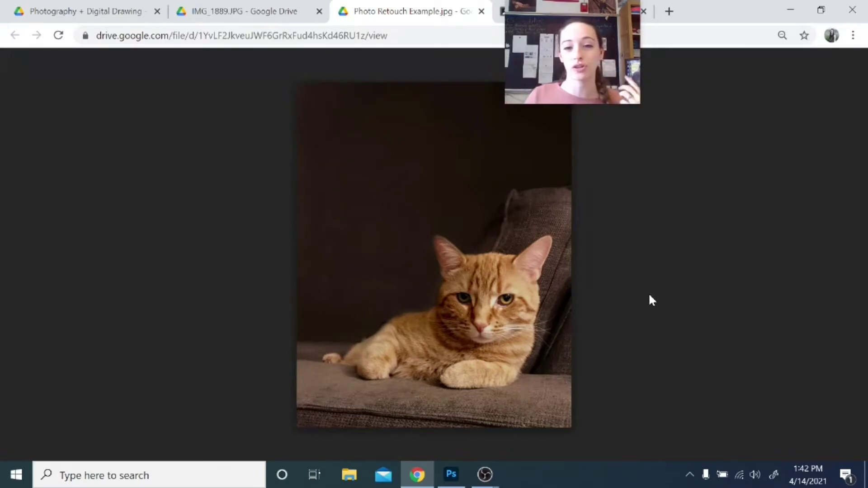
click(245, 13)
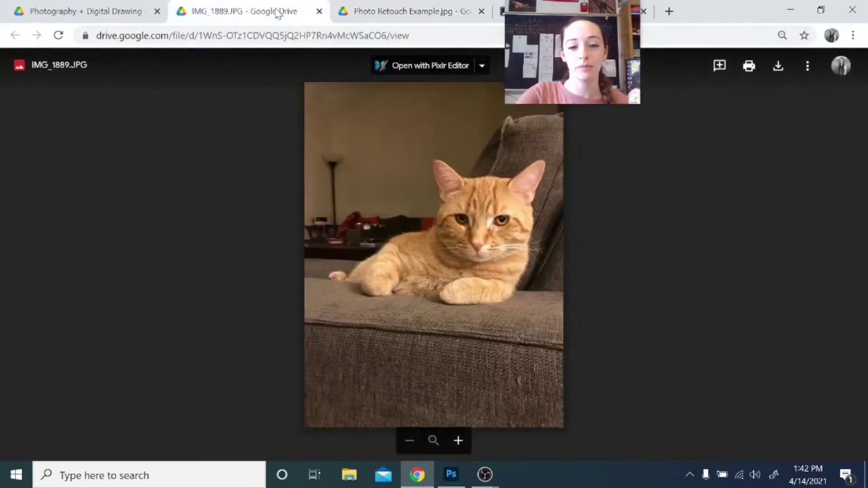
click(390, 17)
click(262, 19)
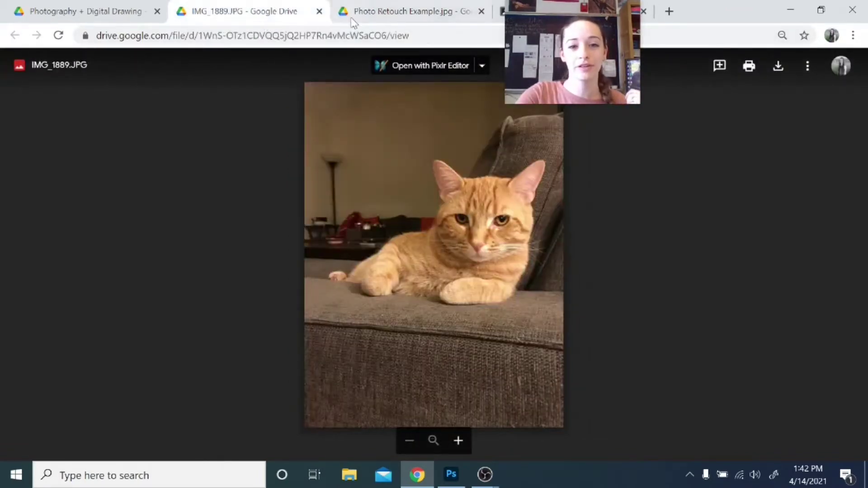
click(368, 23)
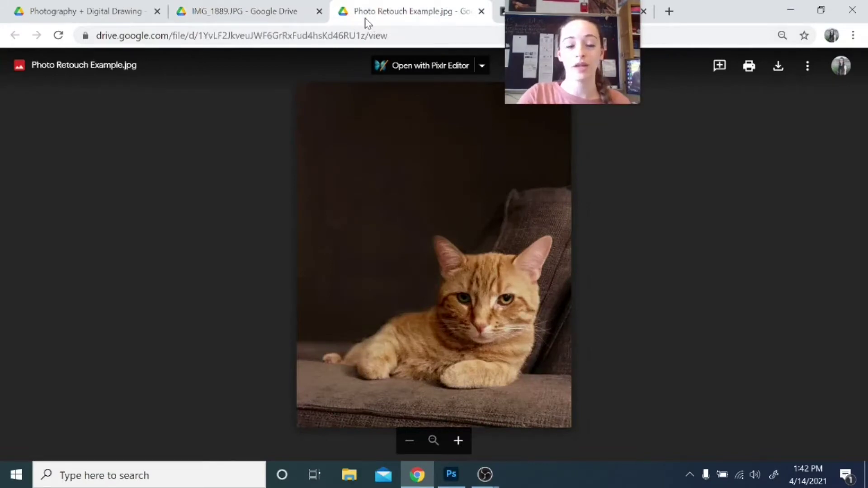
- Switch to Photoshop and open the IMG_1889 photo from the Downloads folder
click(450, 474)
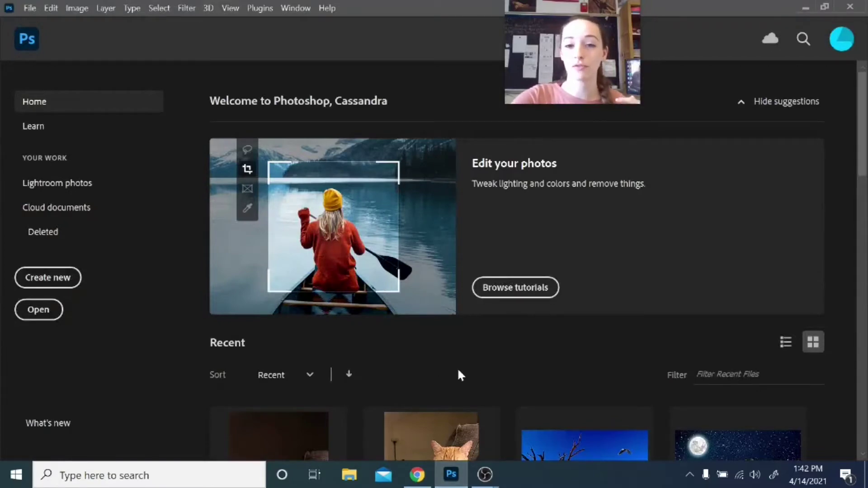
click(52, 312)
click(427, 111)
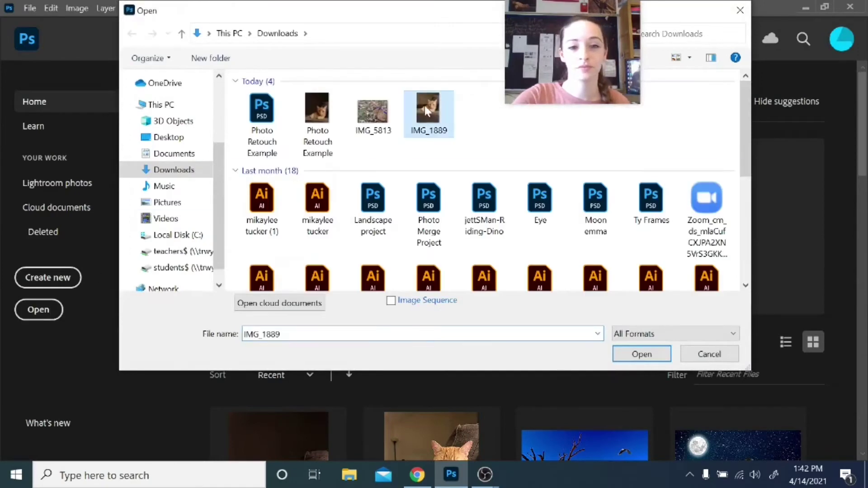
click(640, 355)
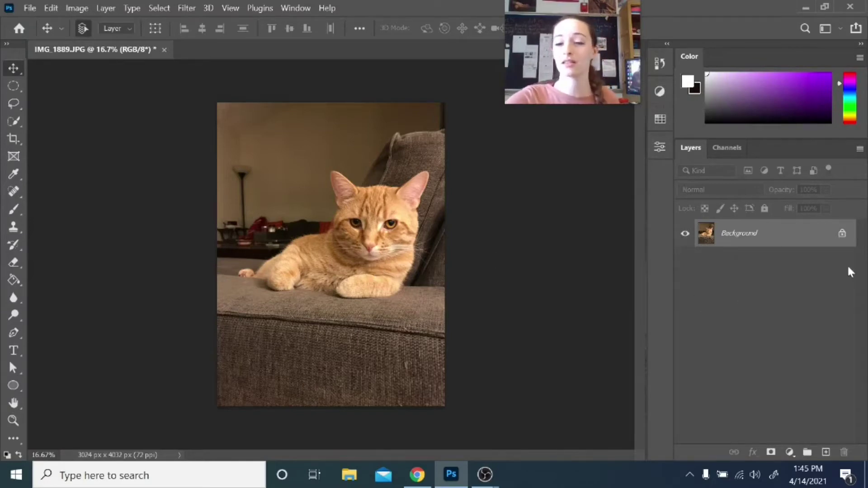
- Unlock the Background layer and check the Crop tool's overlay options for Rule of Thirds
click(843, 234)
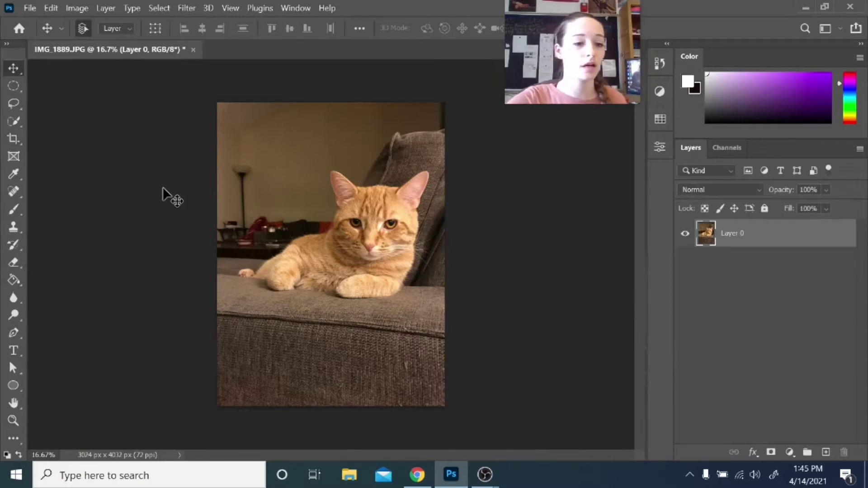
click(16, 142)
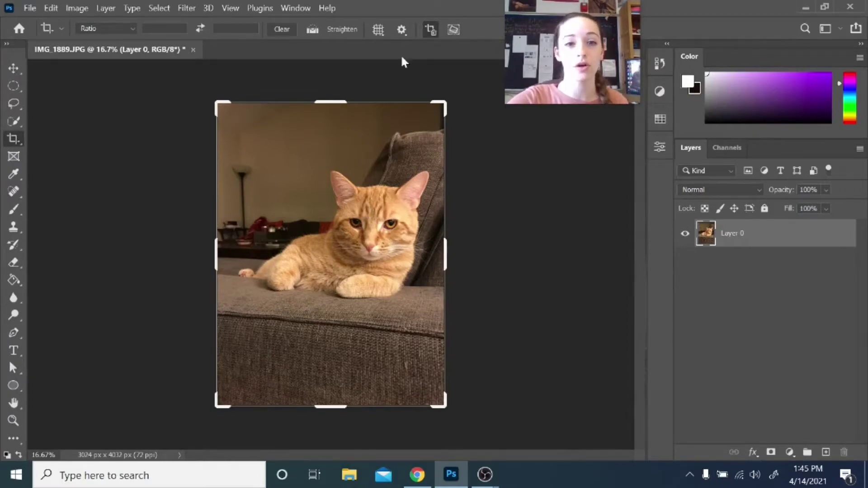
click(379, 32)
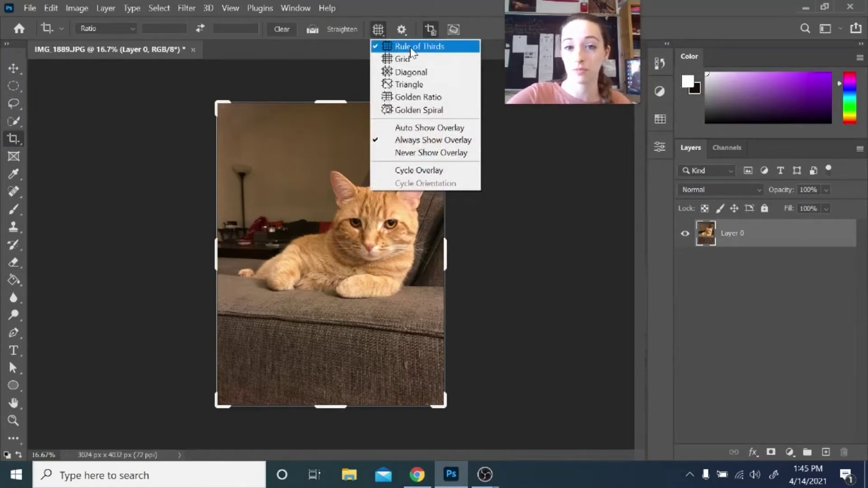
- Crop away the lower part of the couch and extend the canvas above the photo, making it about 3024 x 3960 px
click(333, 412)
mouse_move(332, 410)
mouse_down()
mouse_move(333, 394)
mouse_move(336, 412)
mouse_up()
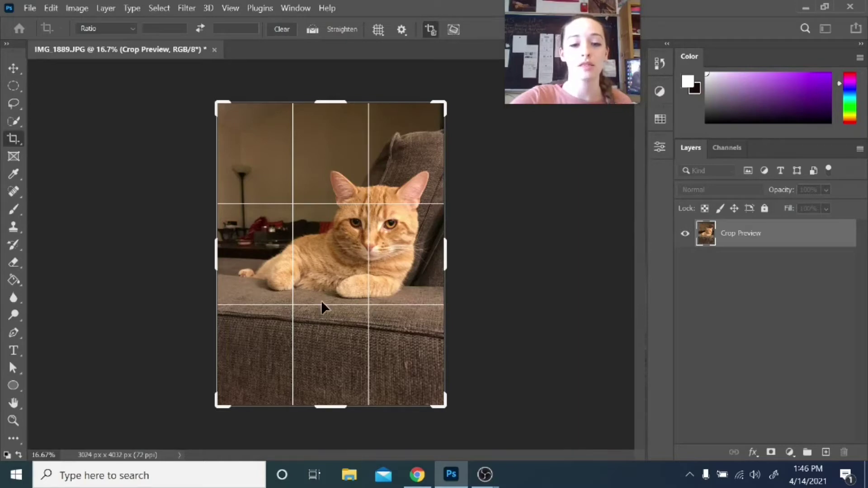
drag(339, 407, 343, 368)
drag(325, 137, 325, 105)
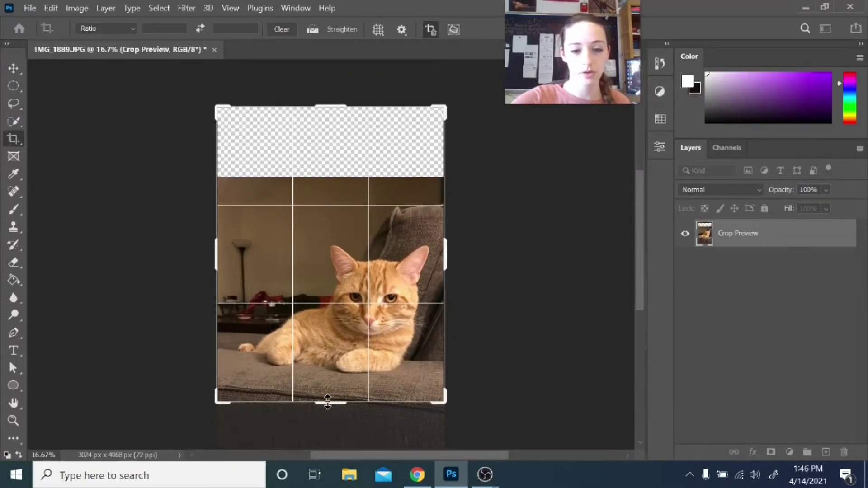
drag(329, 402, 331, 402)
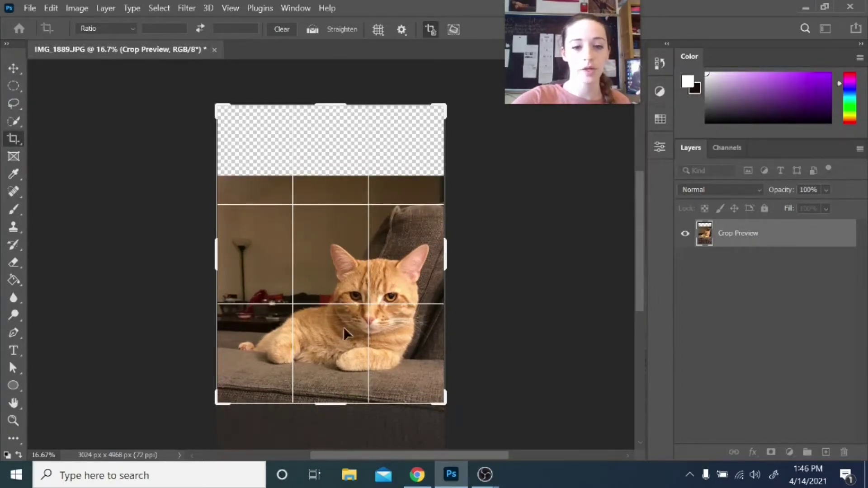
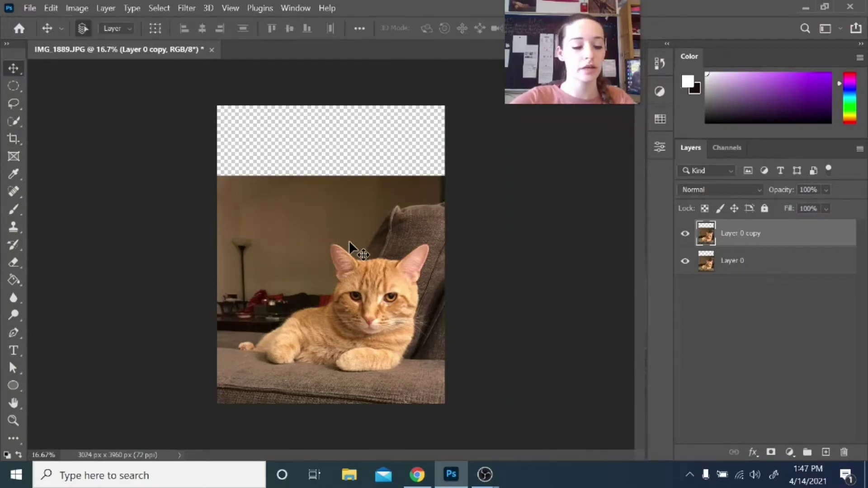
- Stretch Layer 0 copy vertically to about 167% with Free Transform, filling the empty area above and running past the canvas's lower edge
key(ctrl+t)
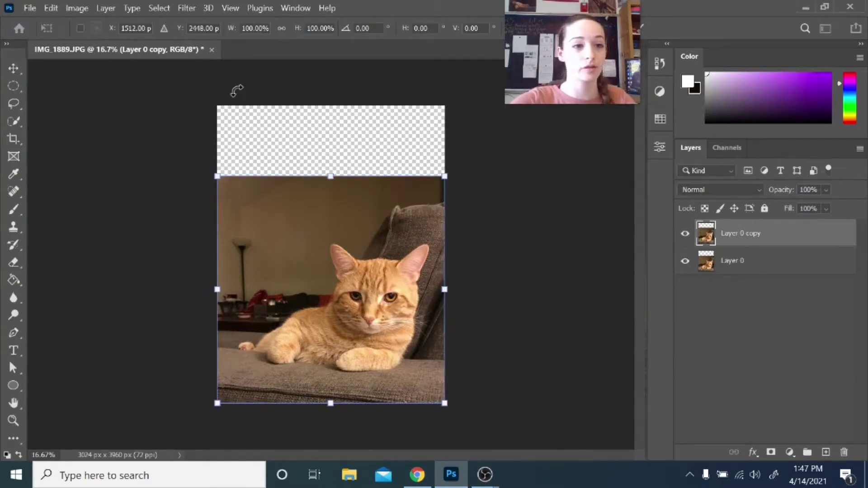
click(52, 8)
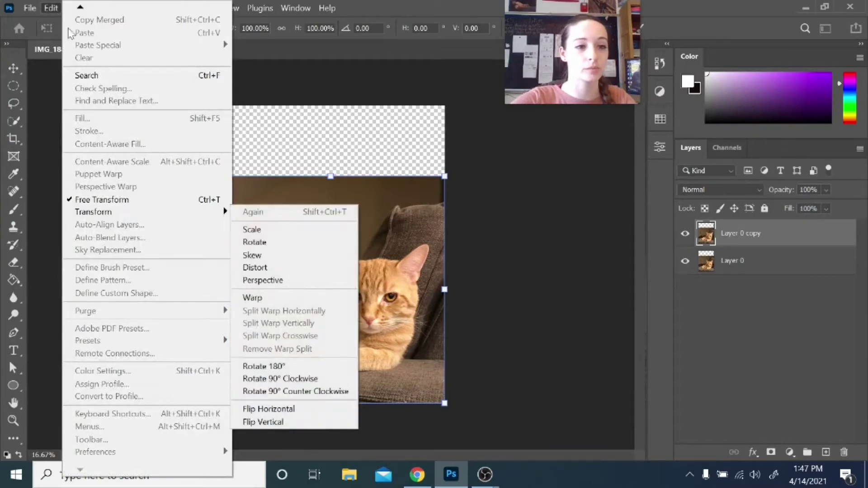
click(51, 12)
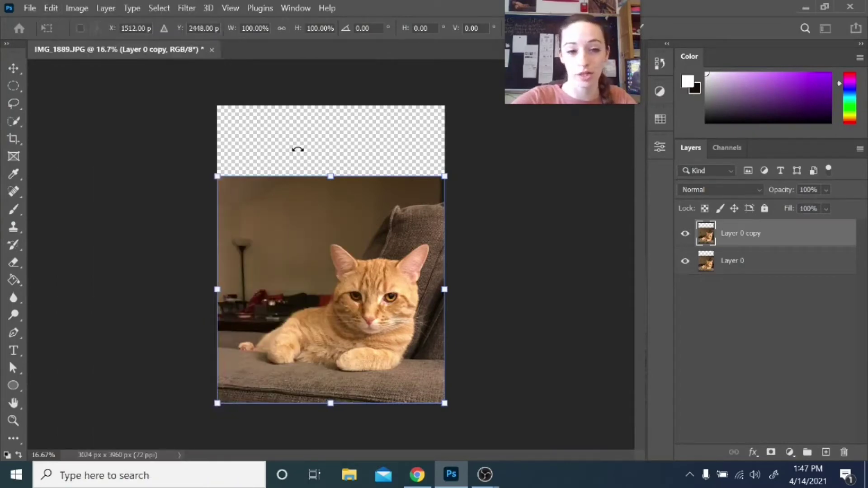
drag(331, 177, 330, 107)
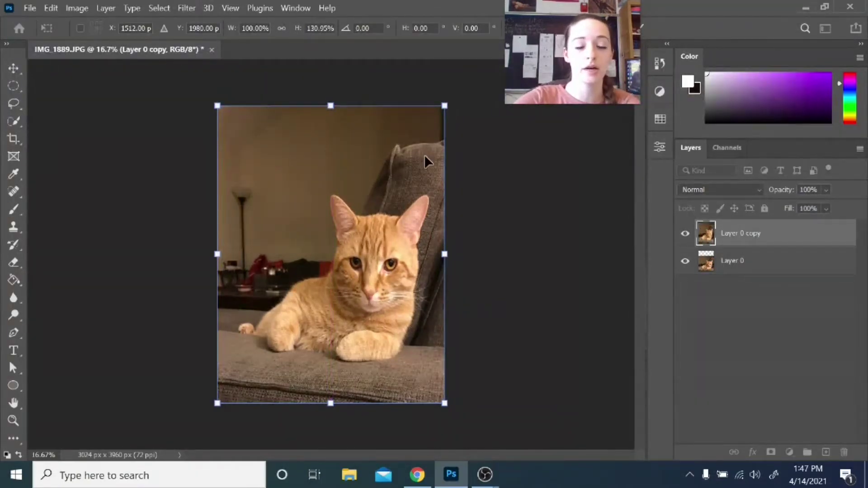
drag(329, 405, 343, 487)
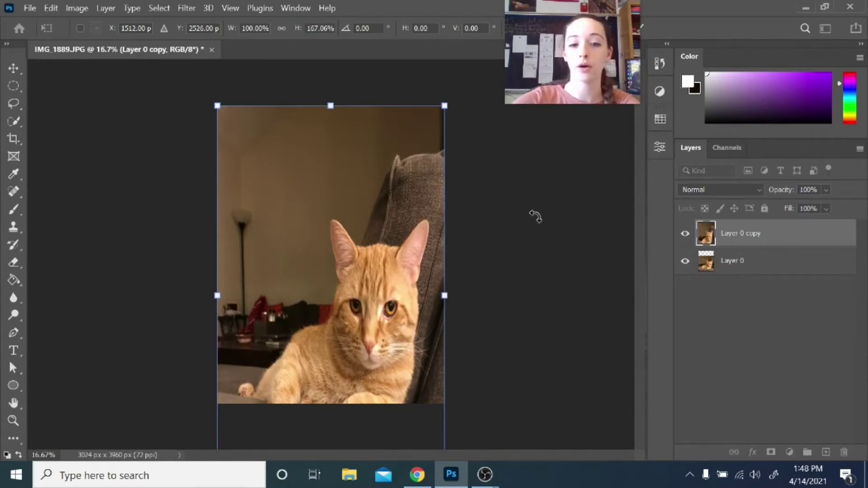
key(Return)
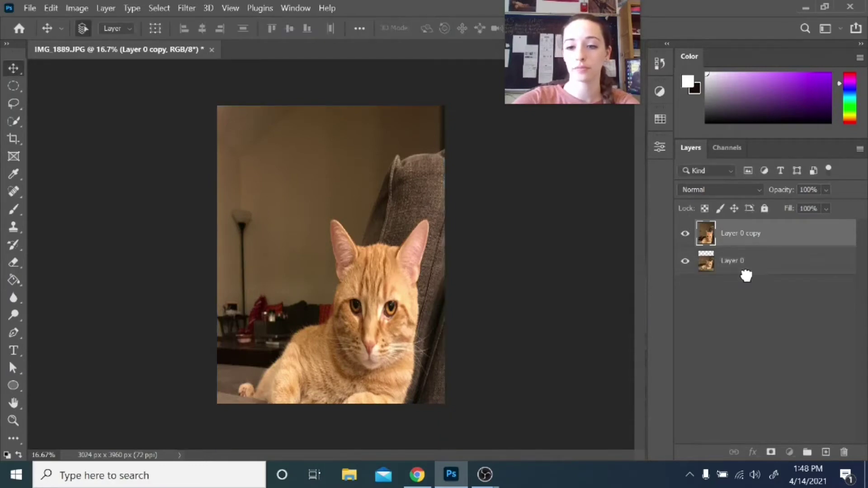
- Move Layer 0 copy beneath Layer 0 and hide Layer 0
key(ctrl+bracketleft)
click(744, 234)
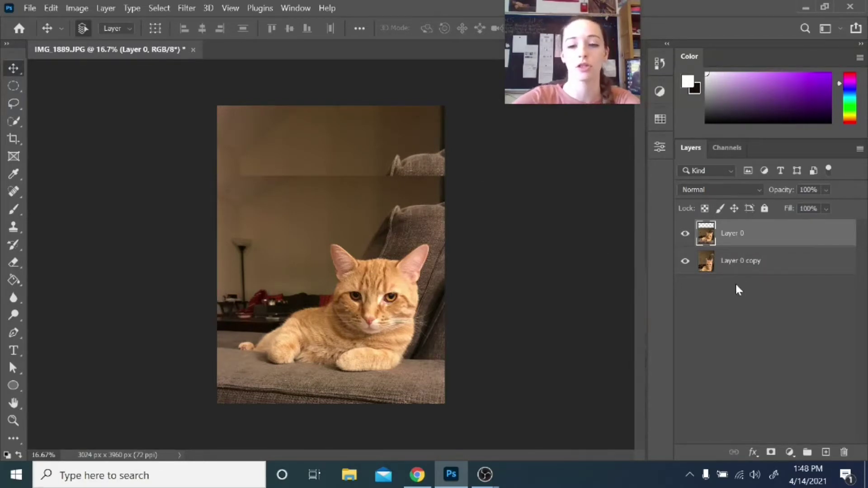
click(685, 234)
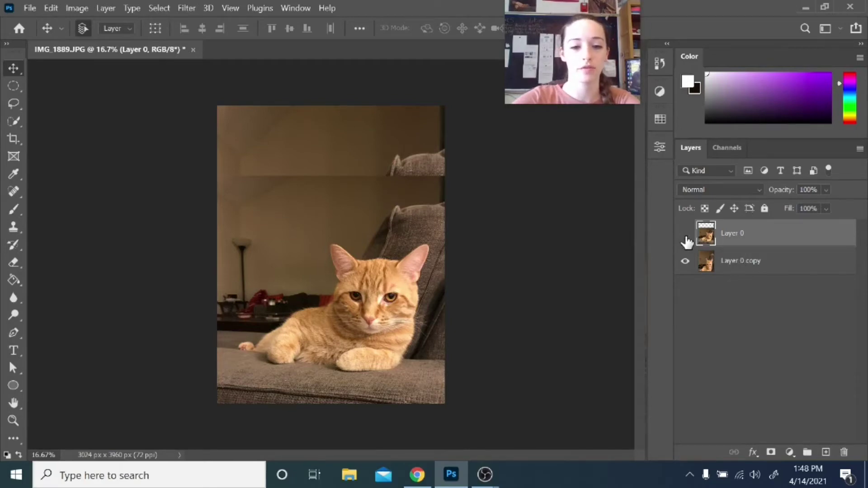
- Lasso the upper couch back on Layer 0 copy and open Content-Aware Fill for the selection
click(729, 259)
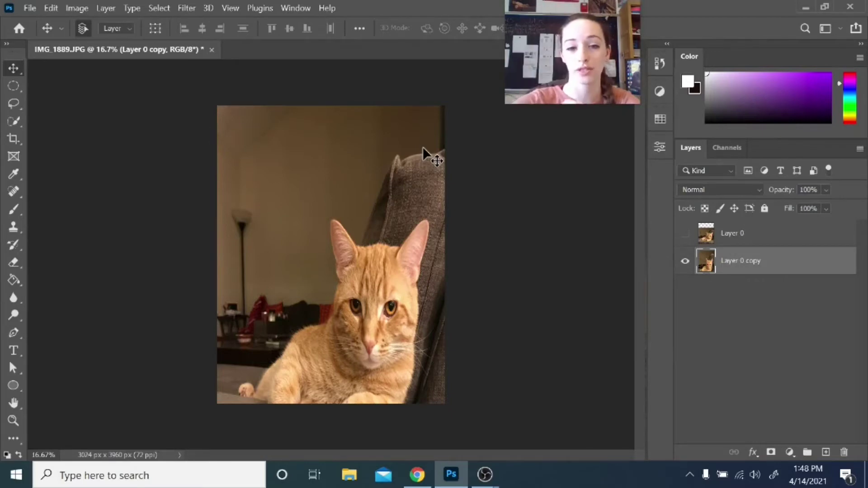
click(15, 102)
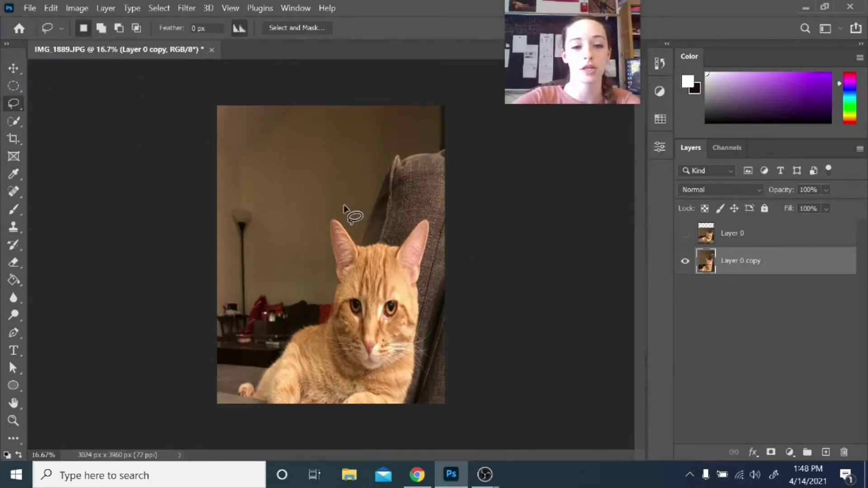
mouse_move(344, 204)
mouse_down()
mouse_move(379, 142)
mouse_move(447, 126)
mouse_move(482, 155)
mouse_move(470, 215)
mouse_move(371, 219)
mouse_move(347, 208)
mouse_up()
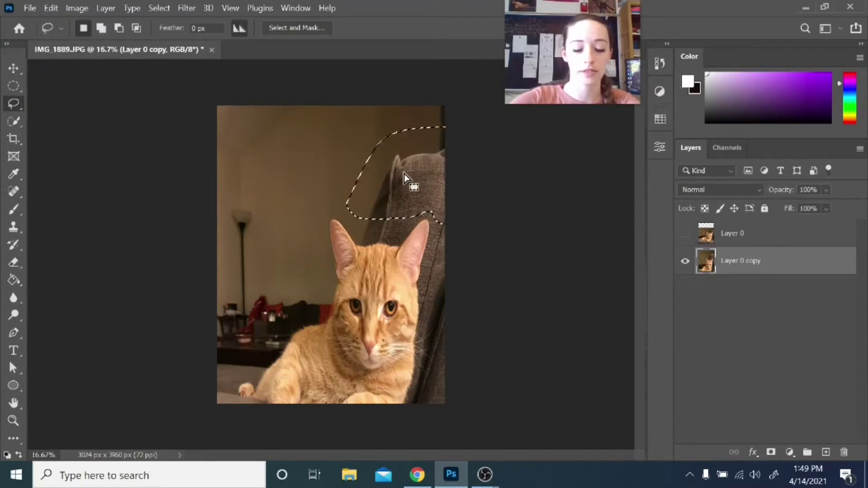
right_click(404, 174)
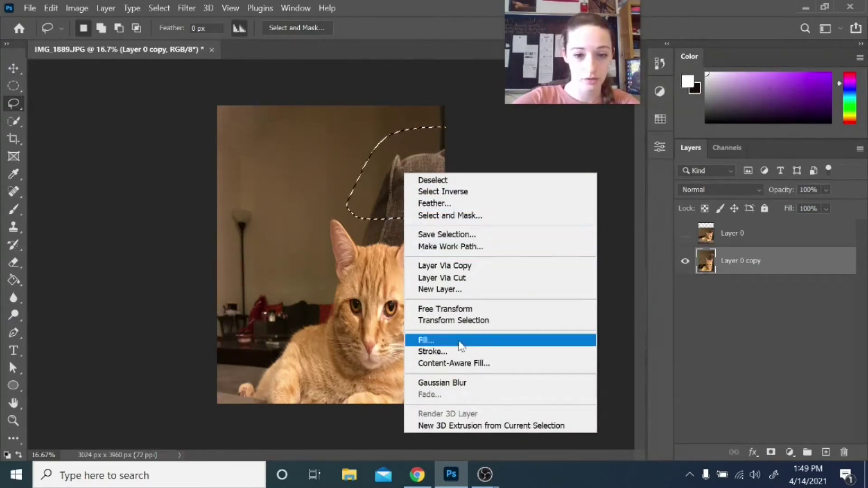
click(502, 364)
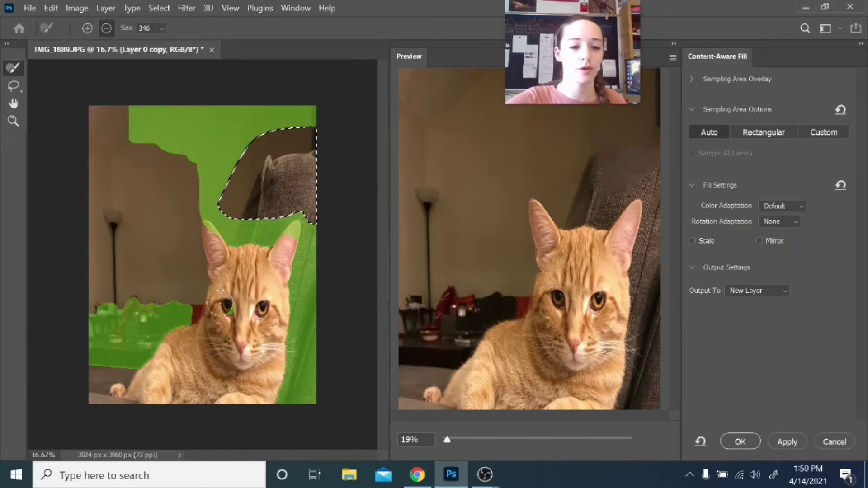
- Subtract the background clutter beside the cat and the couch behind it from the fill's sampling area, leaving only the wall
mouse_move(192, 309)
mouse_down()
mouse_move(187, 329)
mouse_move(191, 313)
mouse_move(163, 319)
mouse_up()
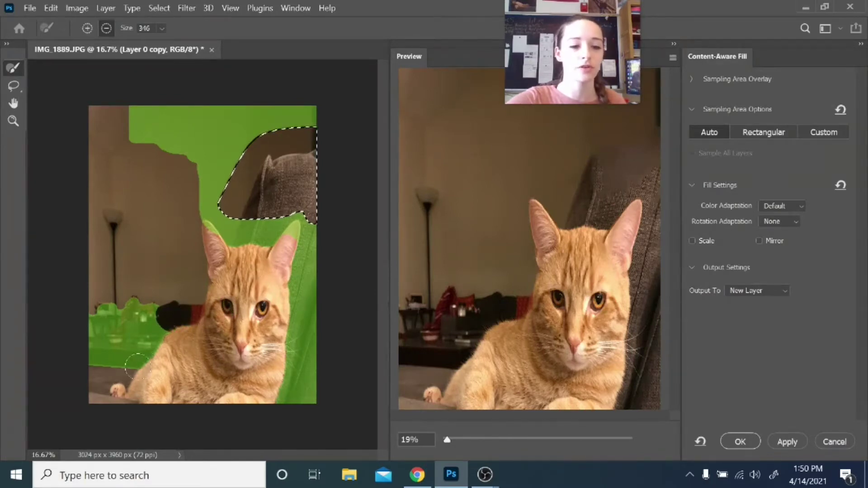
mouse_move(138, 368)
mouse_down()
mouse_move(166, 304)
mouse_move(139, 330)
mouse_move(148, 293)
mouse_move(107, 366)
mouse_move(122, 297)
mouse_move(91, 367)
mouse_move(92, 318)
mouse_move(98, 302)
mouse_move(124, 370)
mouse_up()
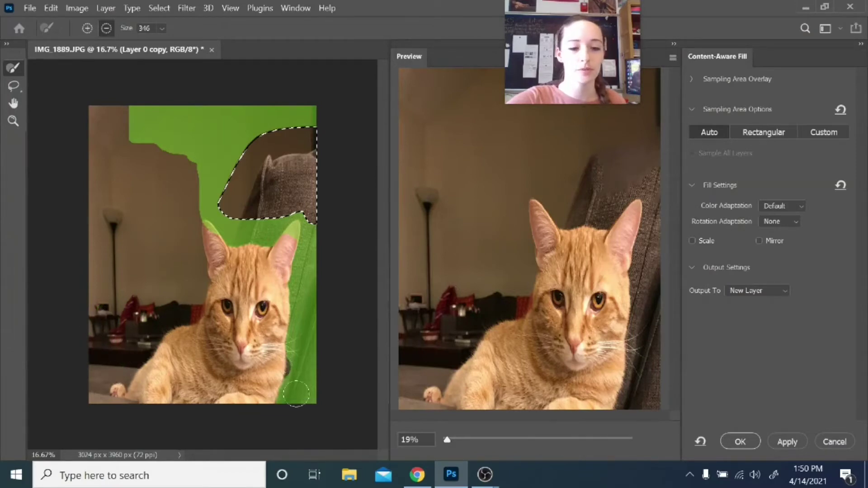
mouse_move(296, 394)
mouse_down()
mouse_move(258, 392)
mouse_move(335, 377)
mouse_move(318, 355)
mouse_move(286, 357)
mouse_move(298, 326)
mouse_move(272, 340)
mouse_move(307, 315)
mouse_move(275, 307)
mouse_move(348, 283)
mouse_move(275, 273)
mouse_move(301, 271)
mouse_up()
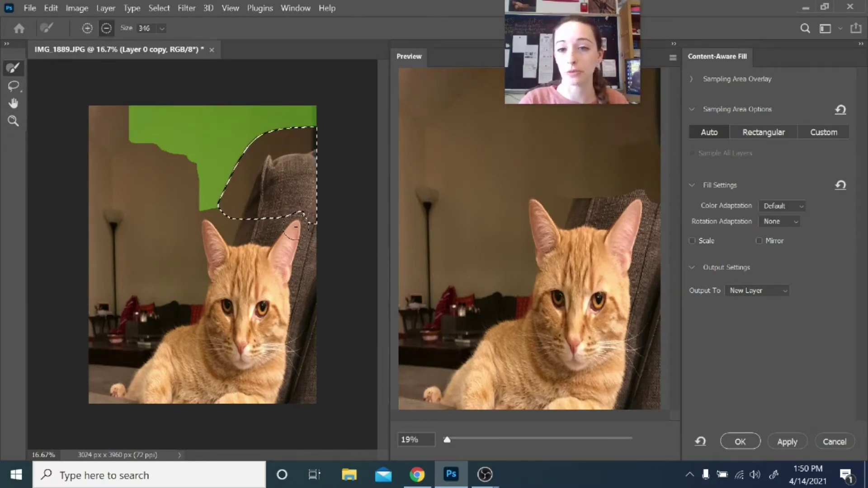
- Apply the Content-Aware Fill over the upper couch back to a new layer and clear the selection
click(788, 442)
click(741, 441)
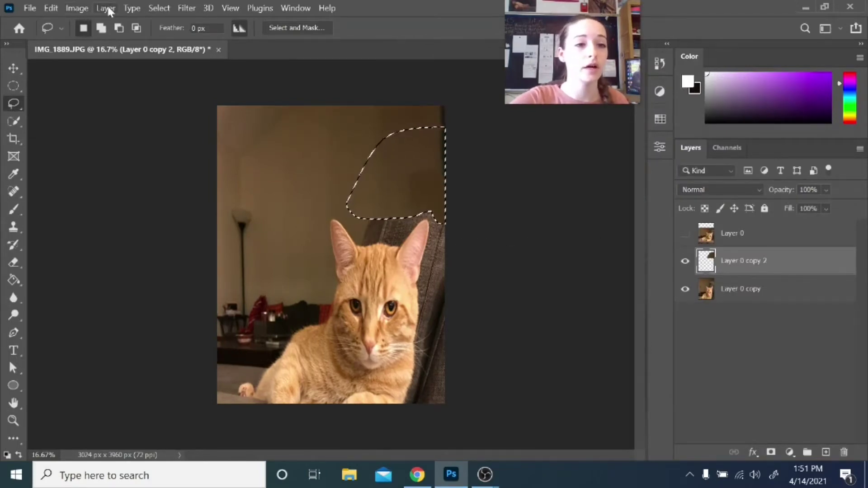
click(158, 9)
click(169, 33)
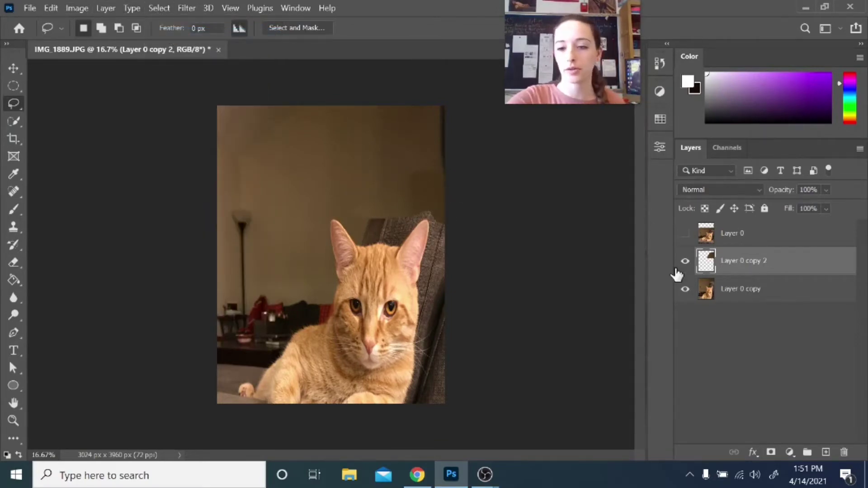
- Show Layer 0 again and add a layer mask to it
click(687, 238)
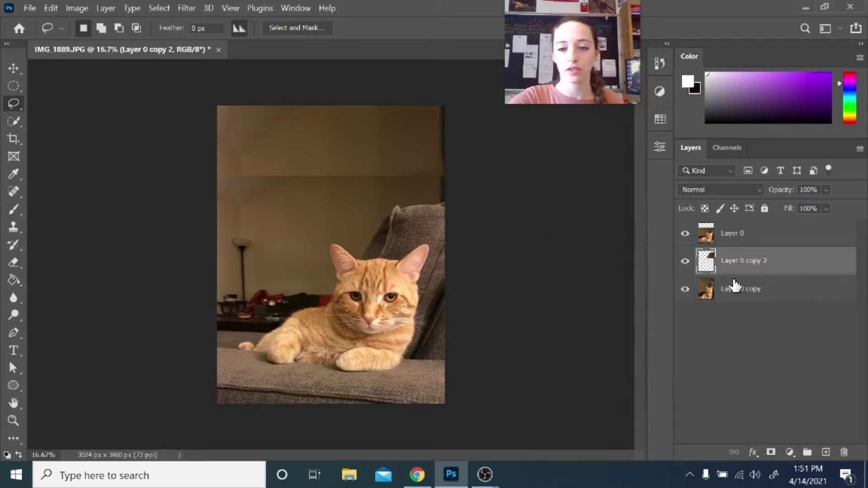
click(731, 247)
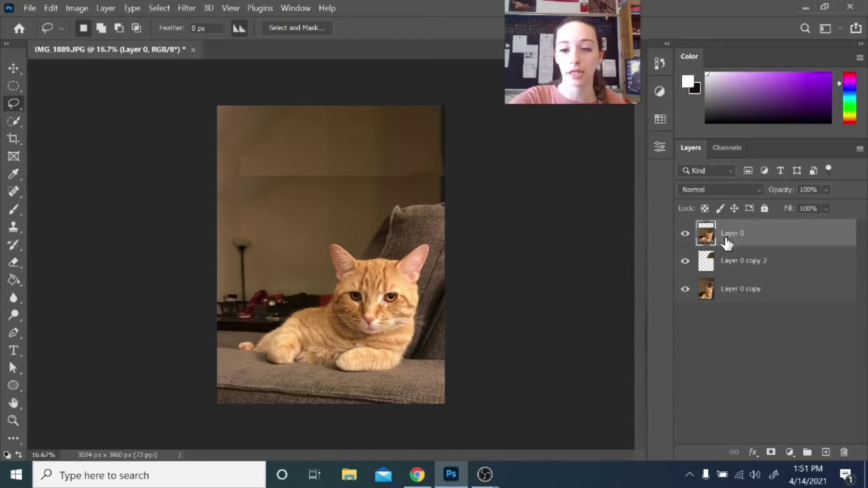
click(771, 453)
- Set up the Brush tool with a 900 px soft tip at 100% opacity for painting the mask
key(b)
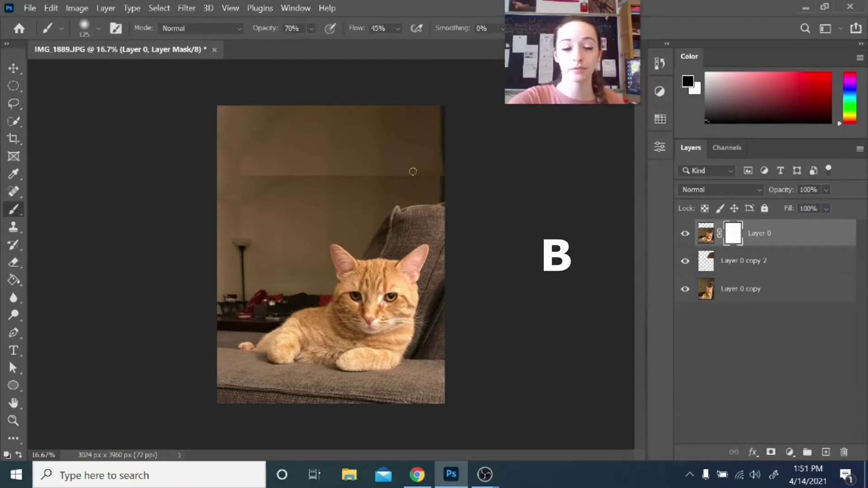
key(bracketright)
key(bracketright)
key(bracketright)
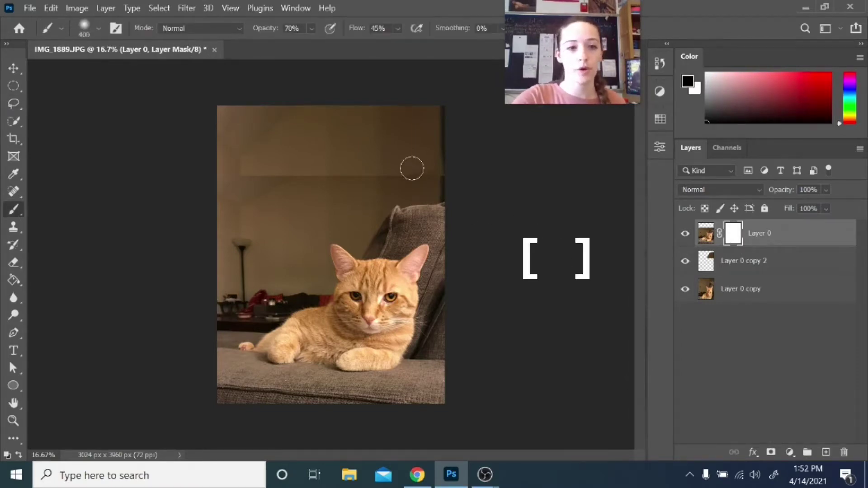
click(312, 28)
drag(330, 42, 335, 41)
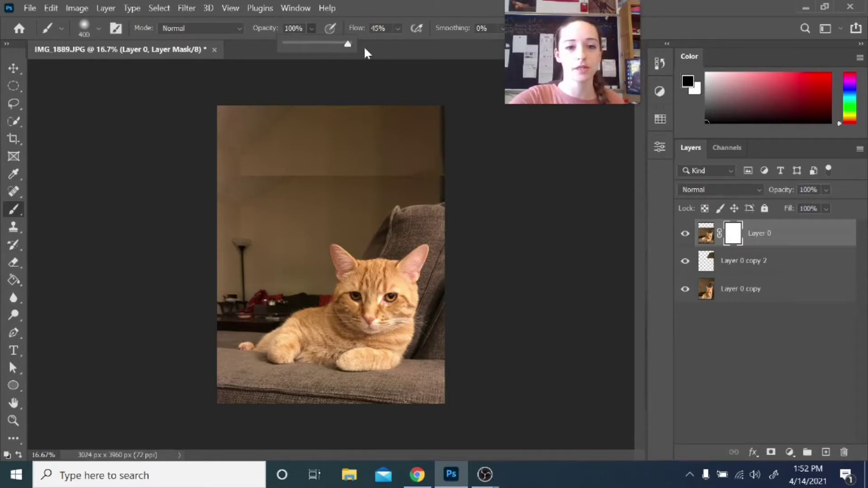
click(98, 28)
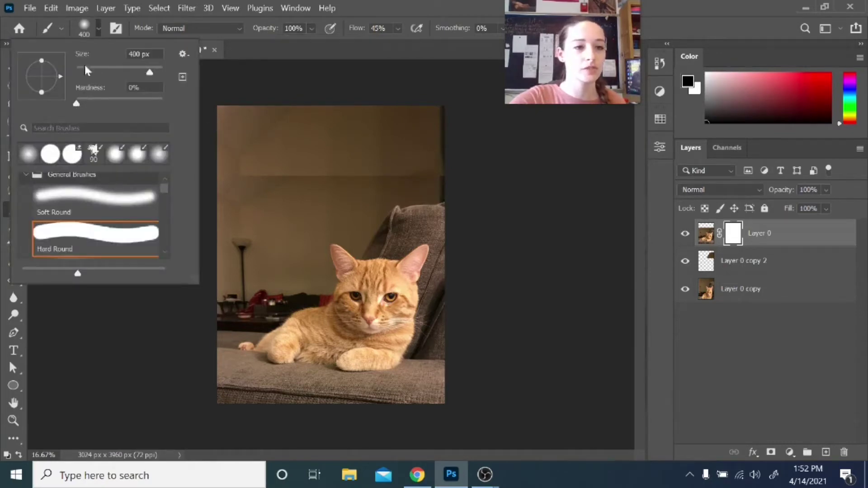
click(96, 33)
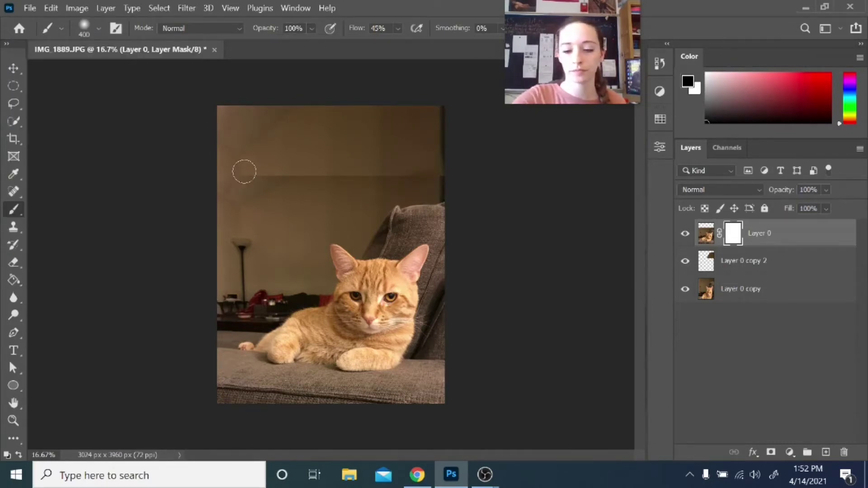
key(bracketright)
key(bracketright)
key(bracketright)
key(bracketright)
key(bracketright)
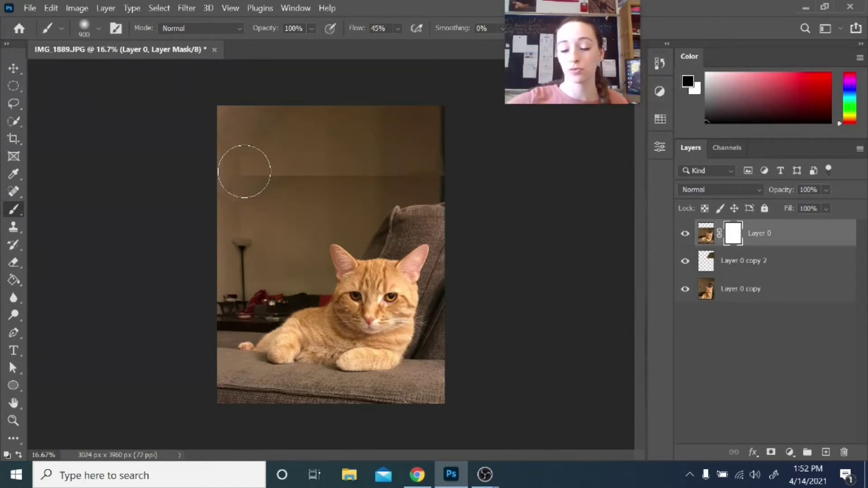
- Paint black on Layer 0's mask to blend the horizontal wall seam, and restore the couch back by painting white
mouse_move(244, 172)
mouse_down()
mouse_move(341, 236)
mouse_move(255, 138)
mouse_move(267, 172)
mouse_move(231, 176)
mouse_move(464, 173)
mouse_move(411, 164)
mouse_move(217, 172)
mouse_move(253, 173)
mouse_up()
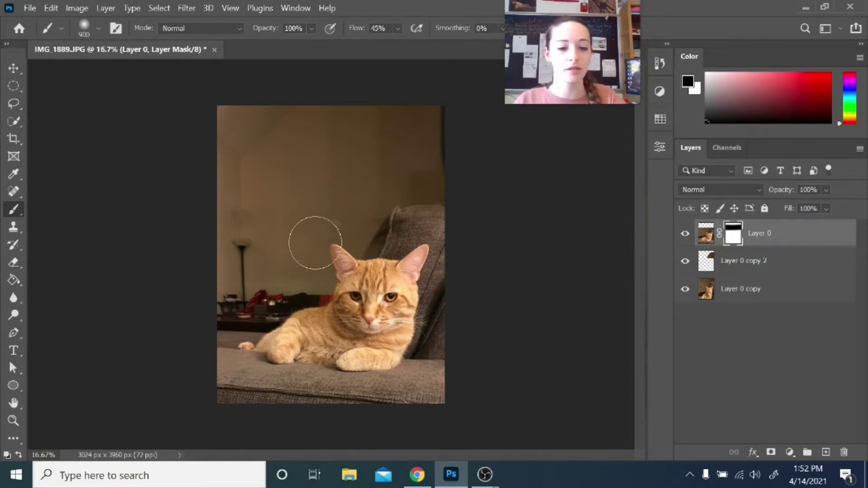
key(x)
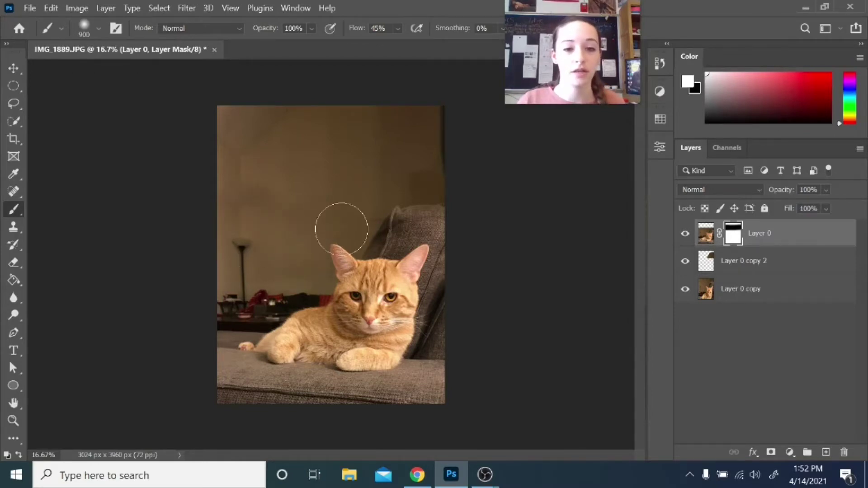
drag(380, 231, 446, 242)
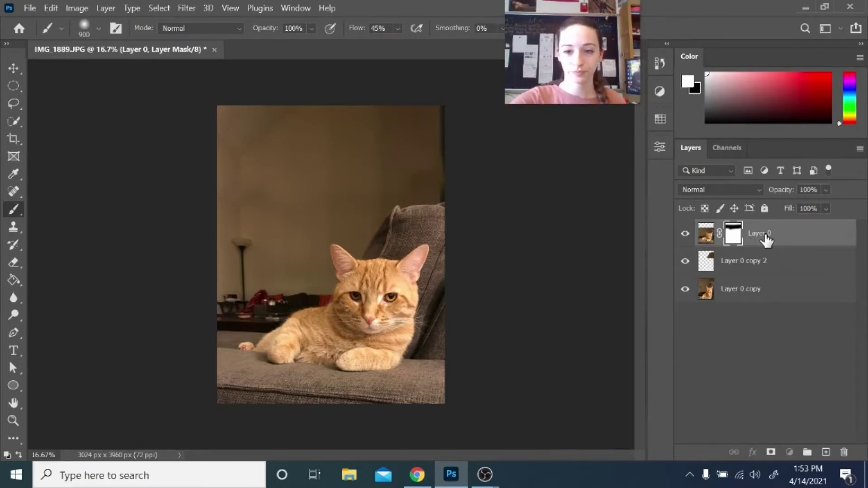
- Select Layer 0, Layer 0 copy 2 and Layer 0 copy and merge them into one layer
key(ctrl+2)
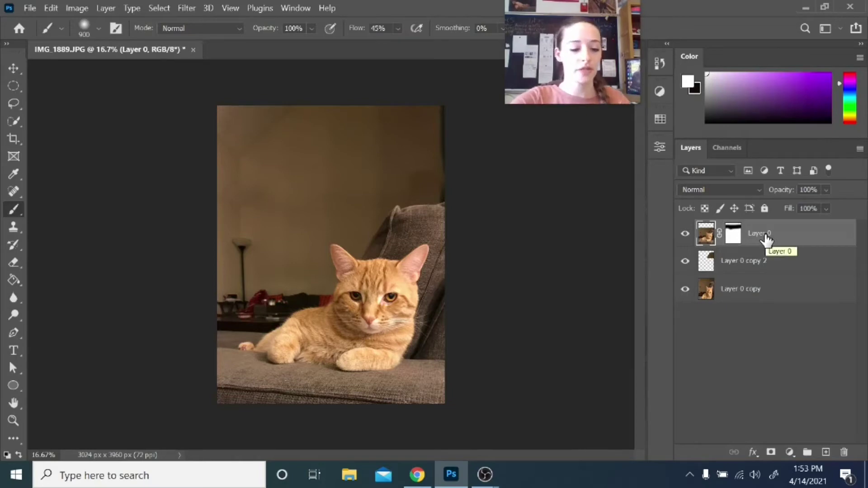
shift+click(776, 292)
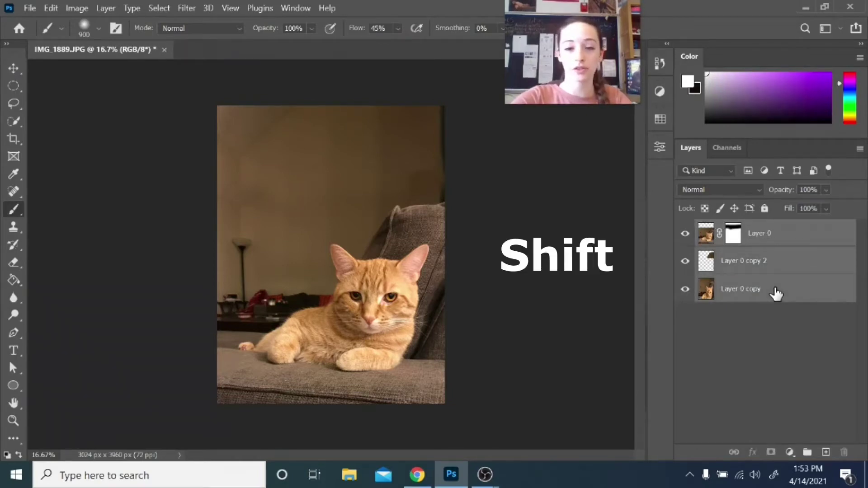
right_click(769, 237)
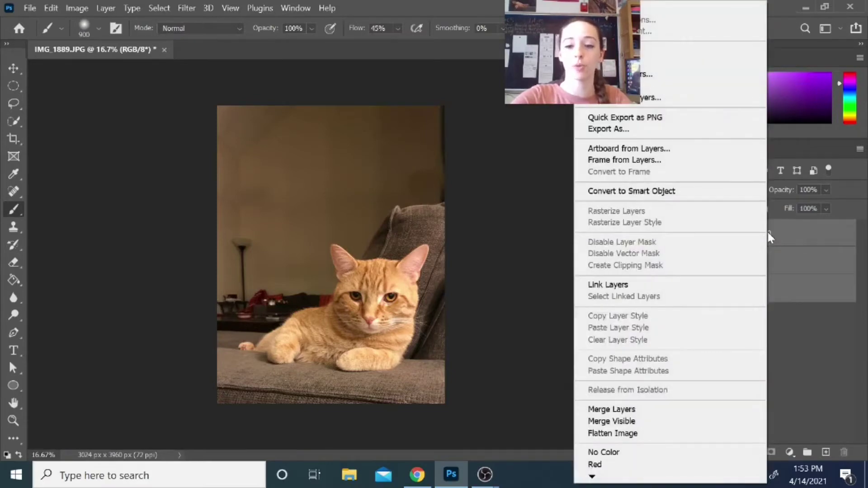
click(626, 410)
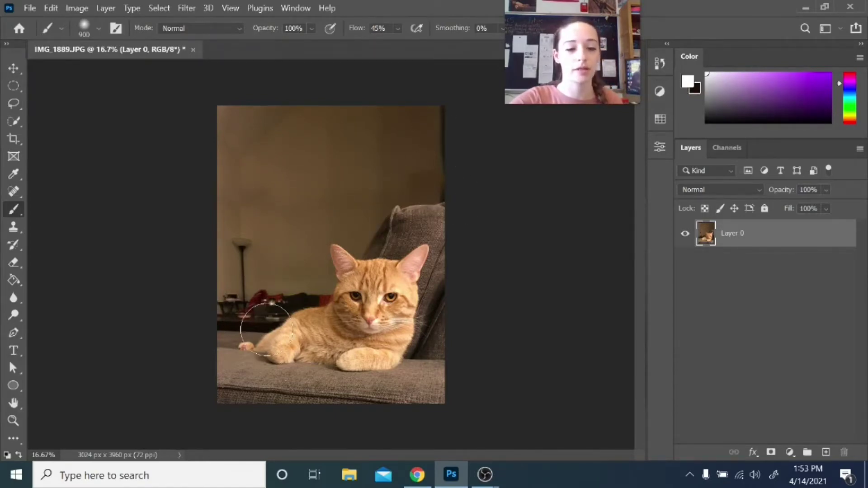
key(z)
click(267, 330)
click(232, 327)
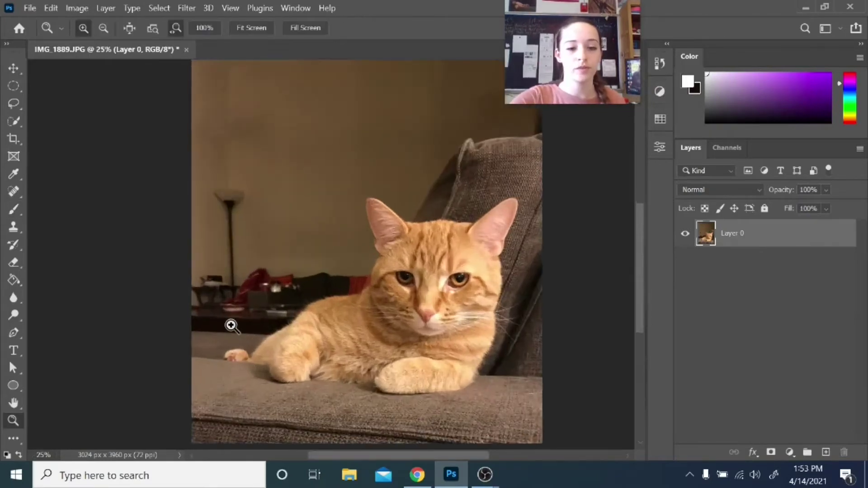
click(233, 327)
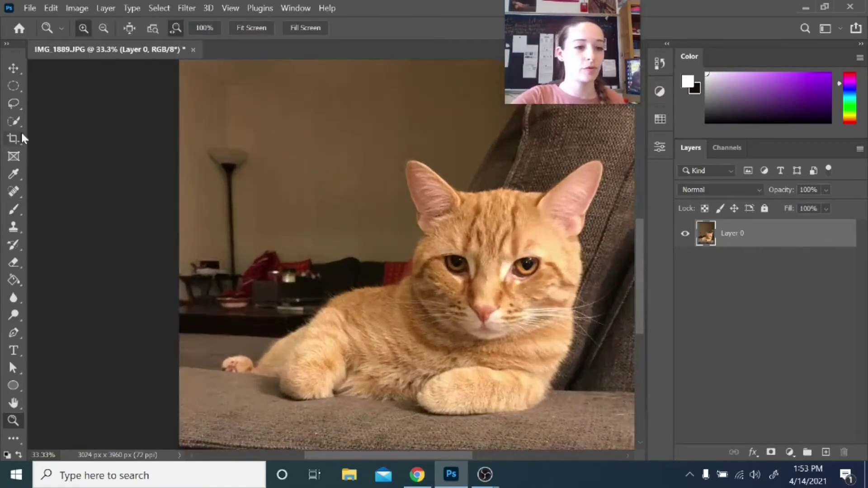
click(14, 106)
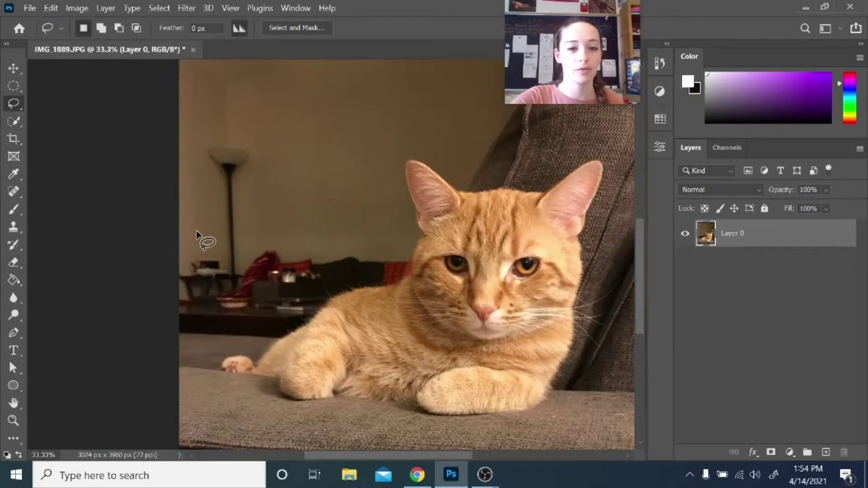
drag(178, 246, 183, 248)
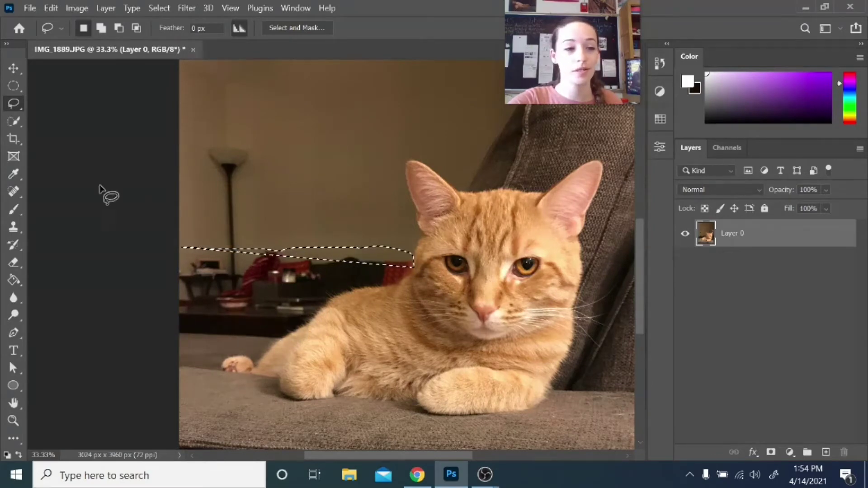
click(15, 120)
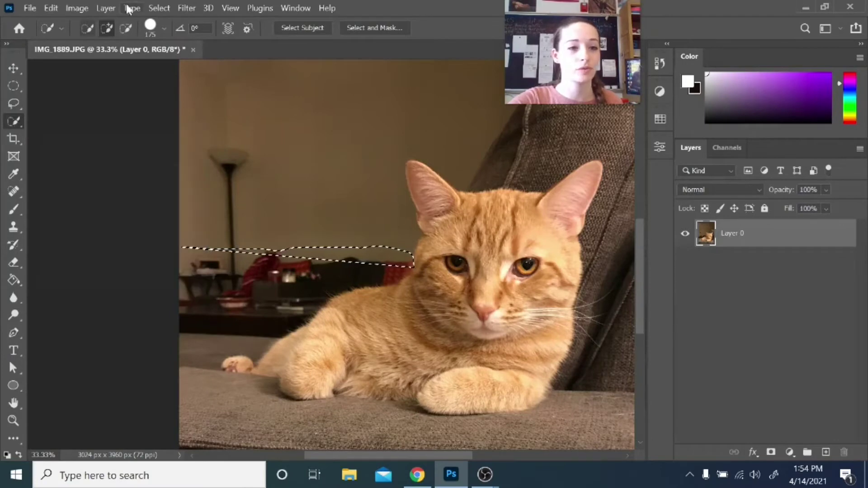
click(156, 7)
click(173, 33)
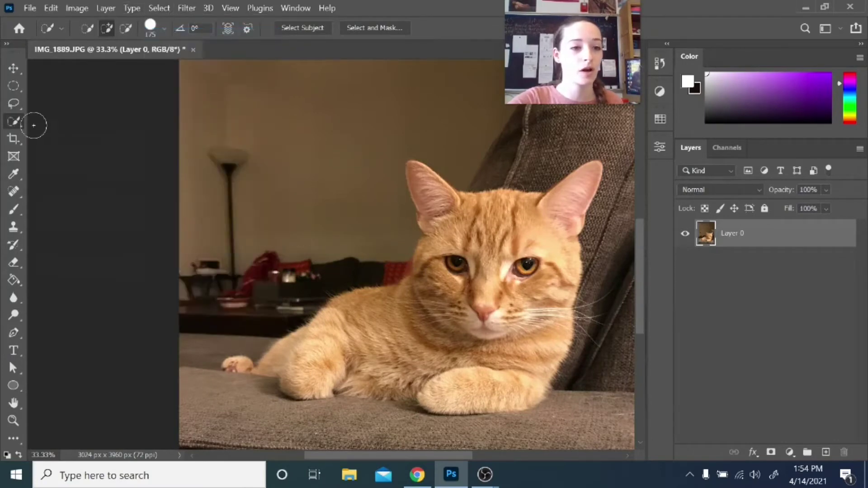
- Select the background clutter and dark table beside the cat with a 90 px Quick Selection brush, keeping the cat out of the selection
mouse_move(243, 279)
mouse_down()
mouse_move(258, 310)
mouse_move(293, 287)
mouse_up()
key(bracketleft)
key(bracketleft)
key(bracketleft)
key(bracketleft)
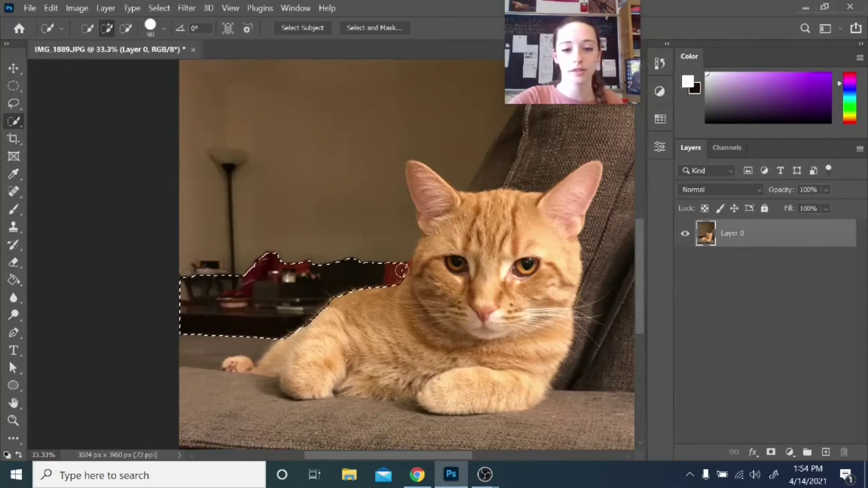
mouse_move(391, 271)
mouse_down()
mouse_move(405, 271)
mouse_move(406, 262)
mouse_up()
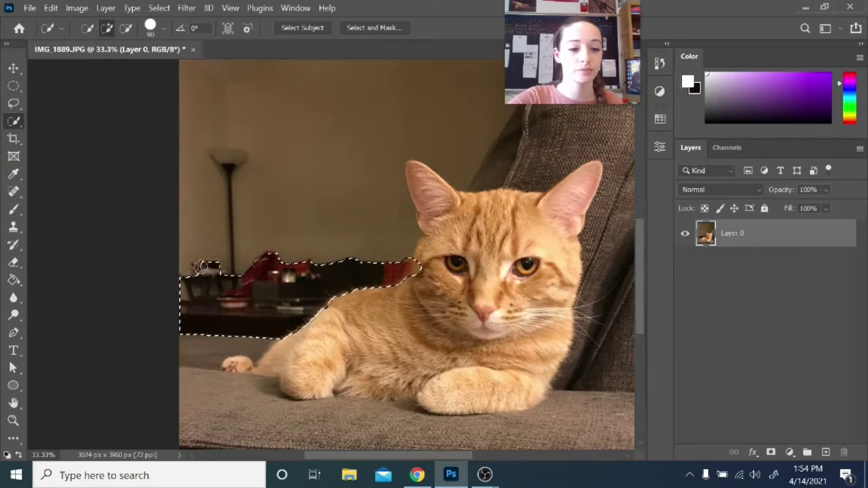
mouse_move(206, 269)
mouse_down()
mouse_move(190, 259)
mouse_move(225, 274)
mouse_up()
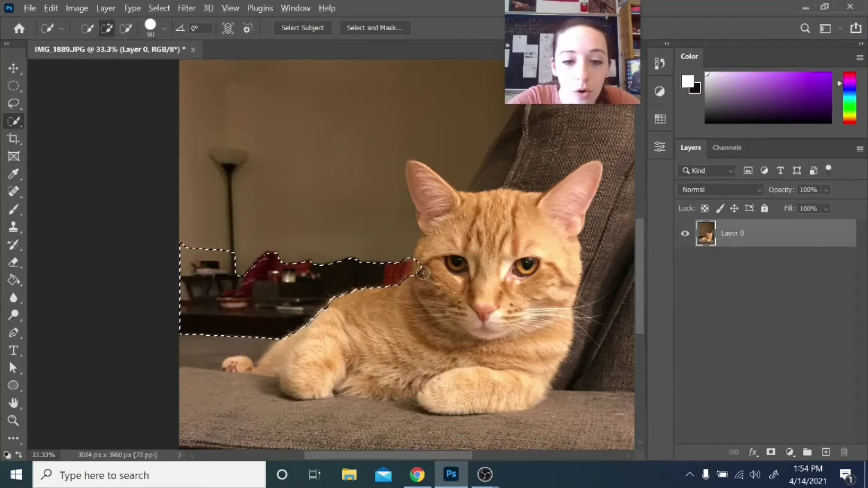
key(alt)
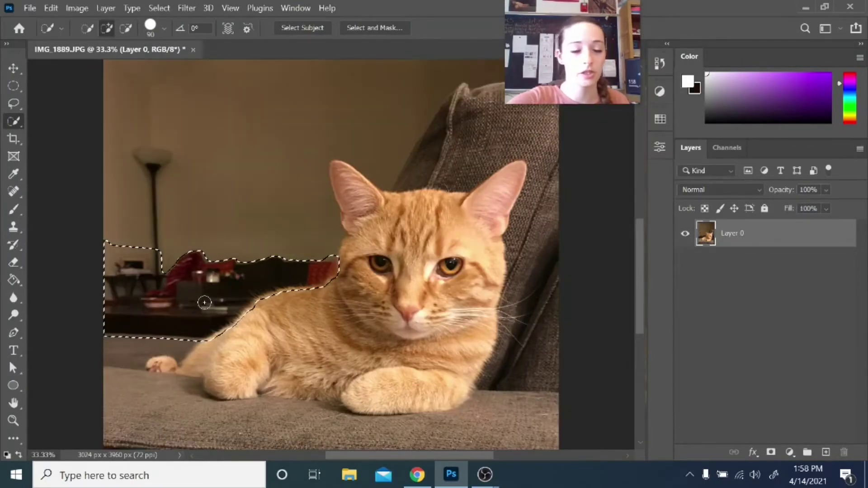
- Transform the clutter selection to 94.20% height, raising its lower edge off the couch
right_click(205, 303)
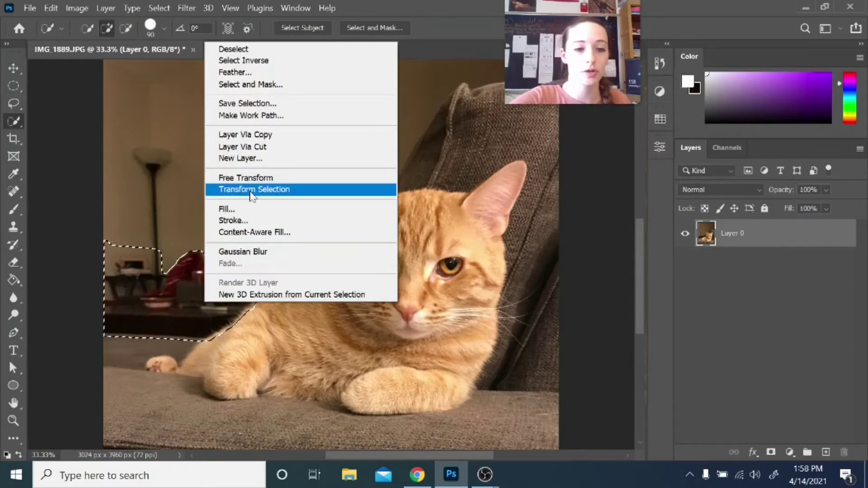
click(240, 189)
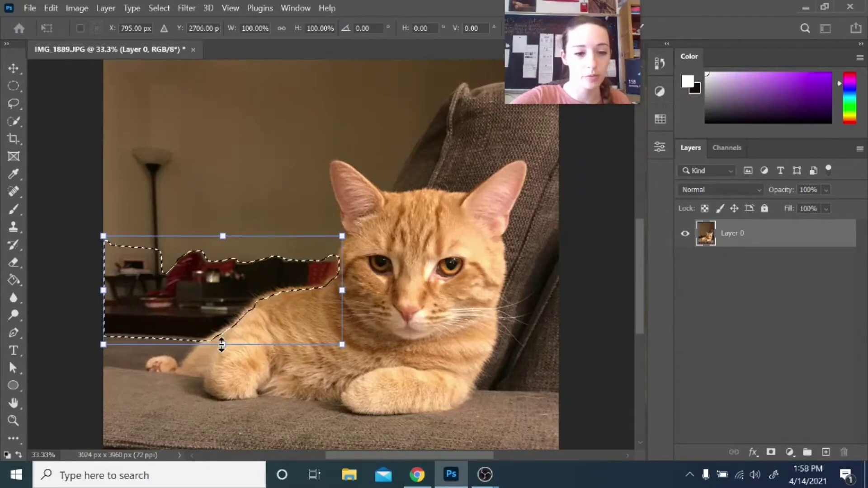
drag(221, 344, 222, 338)
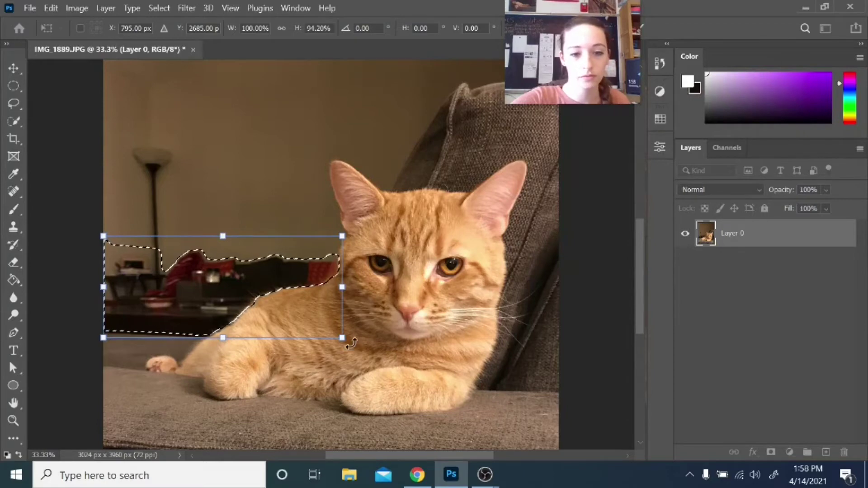
right_click(225, 290)
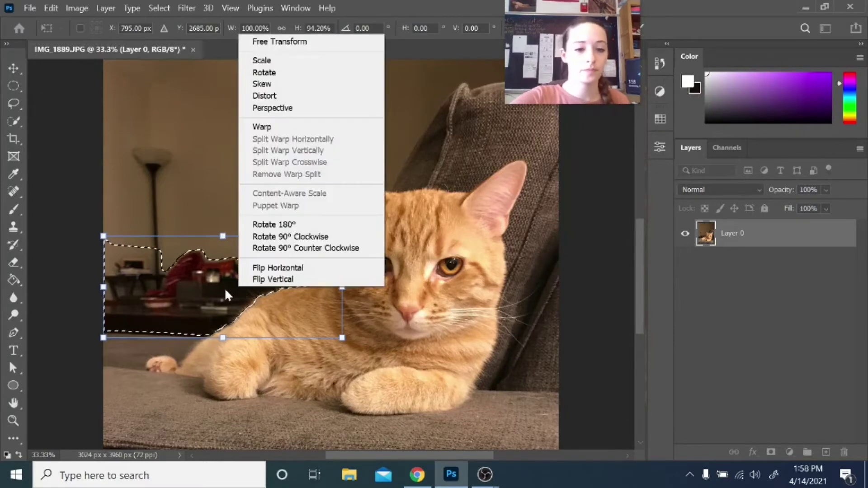
key(Escape)
key(Escape)
- Replace the selected clutter with wall using Content-Aware Fill on a new layer, keeping the cat out of the sampling area, and deselect
right_click(225, 289)
click(271, 221)
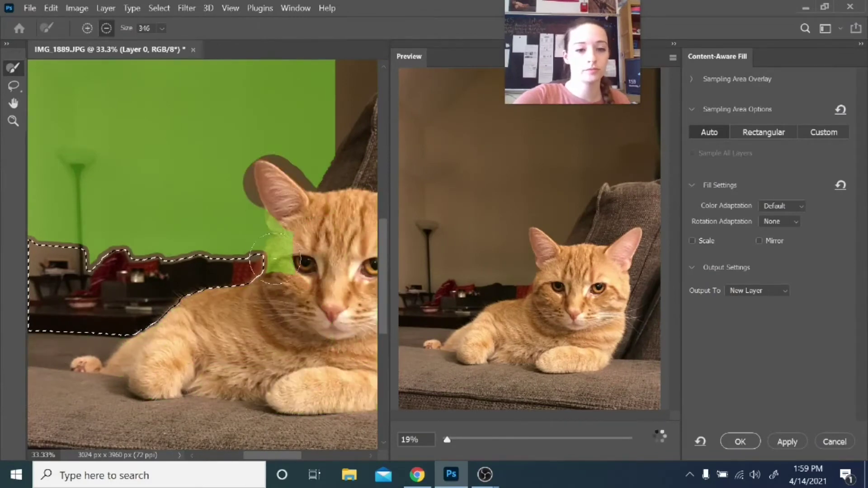
mouse_move(272, 455)
mouse_down()
mouse_move(320, 455)
mouse_move(324, 468)
mouse_up()
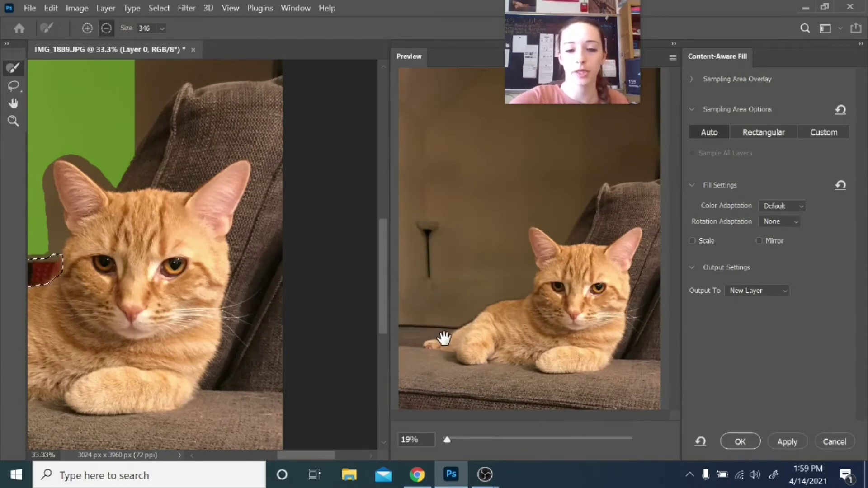
click(788, 442)
key(ctrl+d)
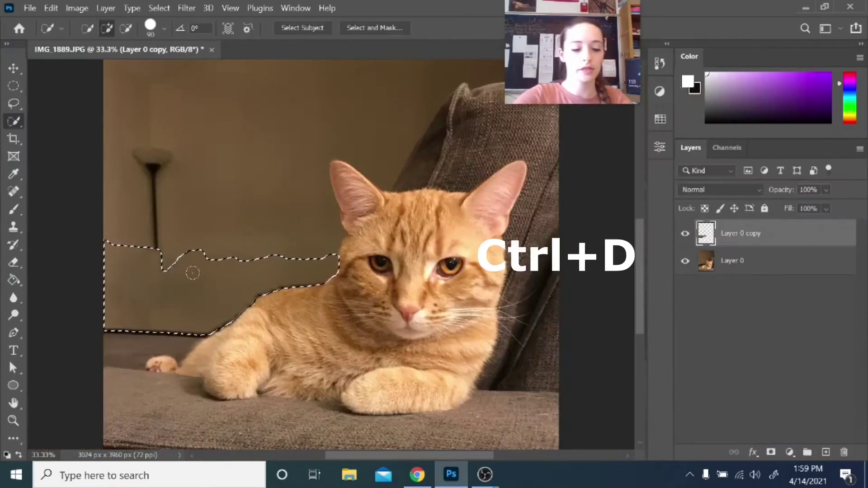
key(z)
scroll(301, 257, down, 2)
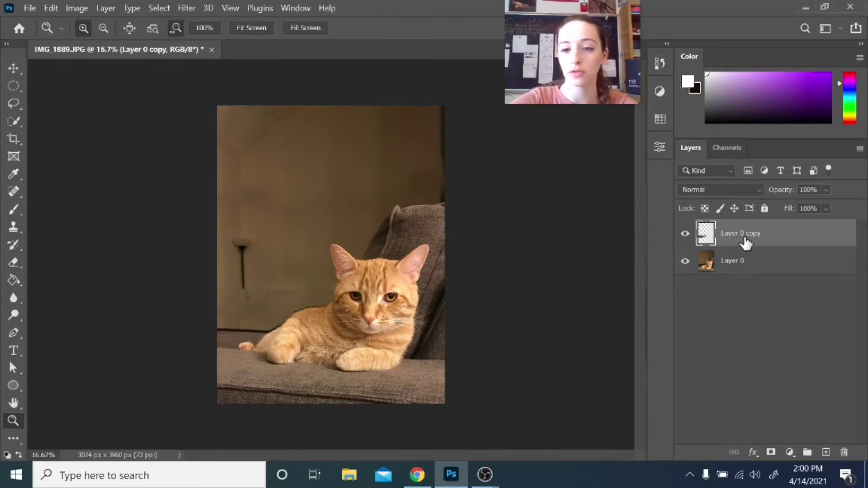
- Select Layer 0 copy together with Layer 0 and merge the two into one layer
shift+click(743, 268)
right_click(743, 268)
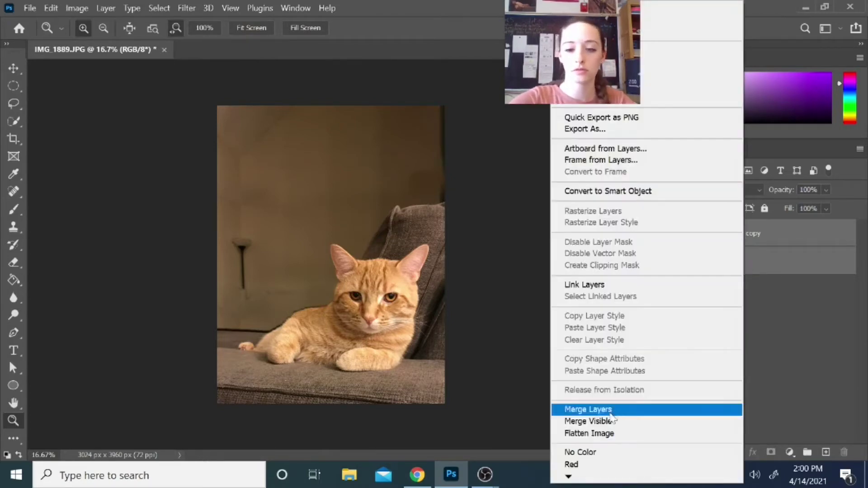
click(597, 409)
- Paint out the dark T-shaped mark on the wall beside the cat with a 1100 px Spot Healing Brush
click(12, 194)
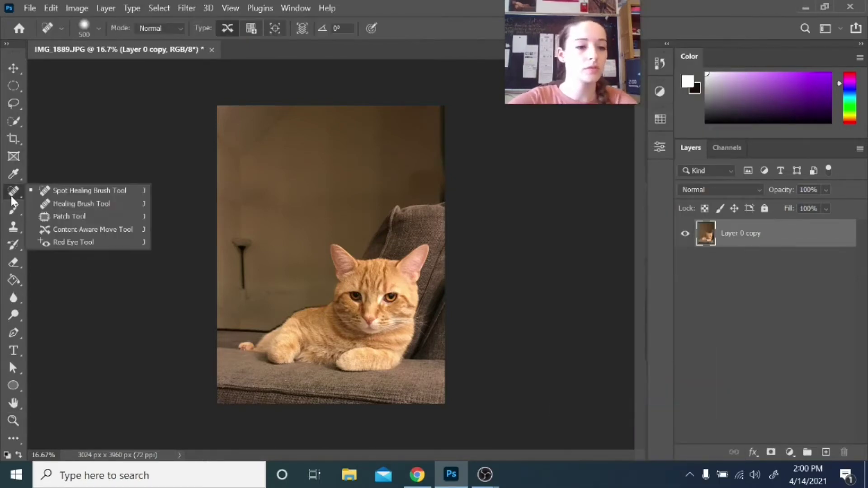
key(bracketright)
key(bracketright)
key(bracketright)
key(bracketright)
key(bracketright)
key(bracketright)
key(bracketright)
key(bracketright)
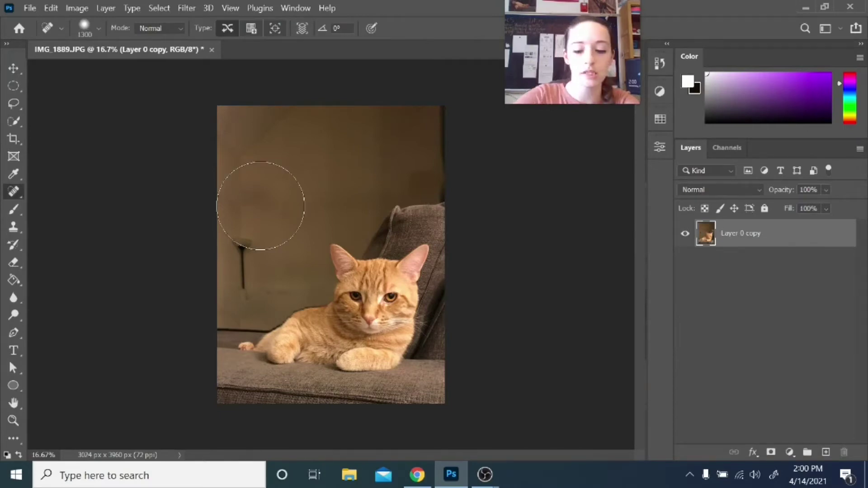
key(bracketleft)
key(bracketleft)
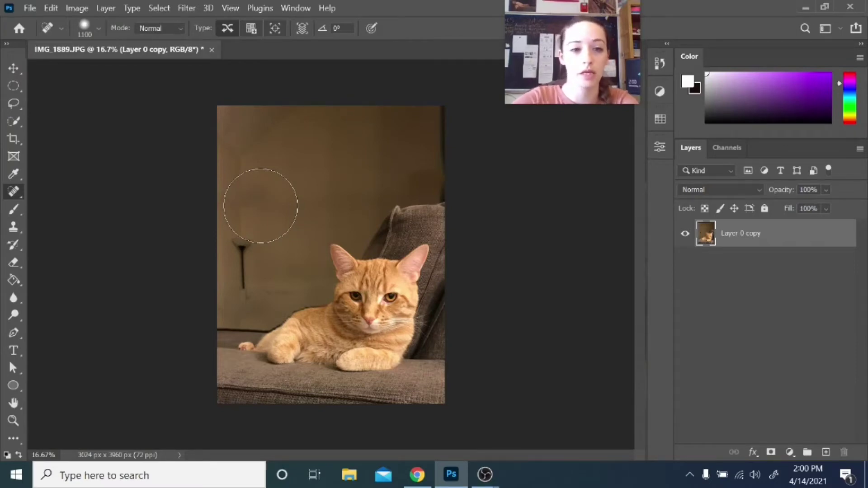
click(90, 26)
click(239, 202)
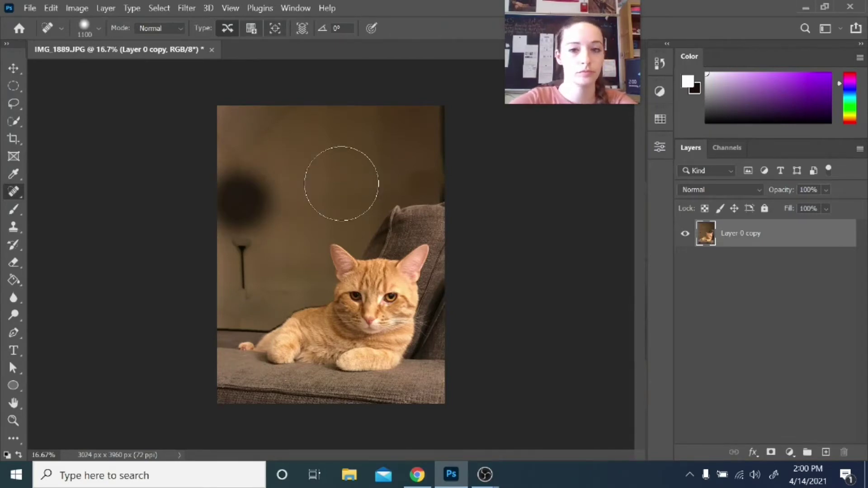
key(ctrl+z)
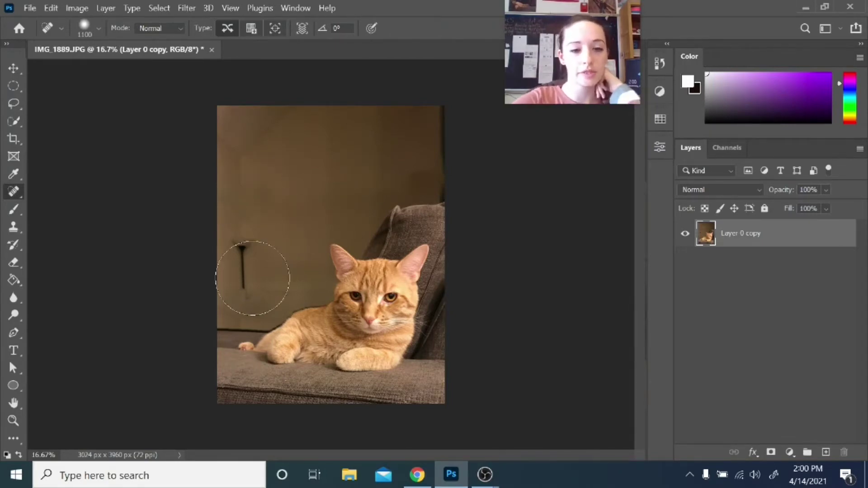
click(244, 257)
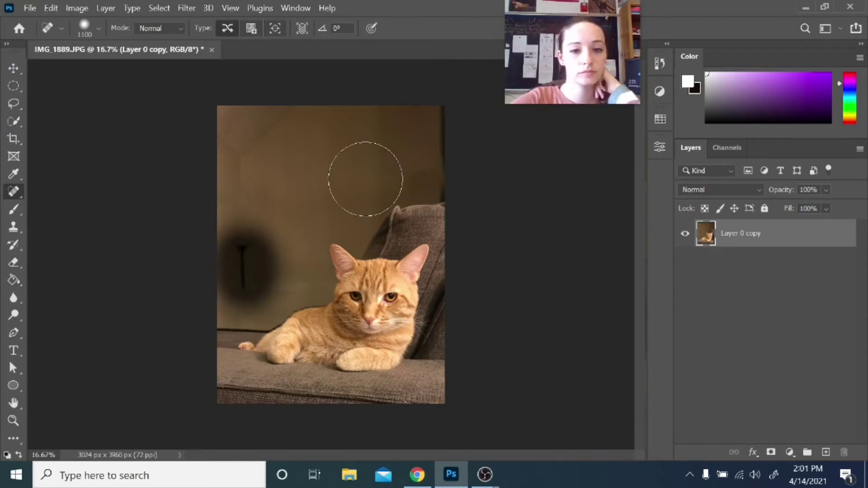
- Heal the dark patch above the couch back and the dark strip along the wall's outer edge with the Spot Healing Brush
click(442, 173)
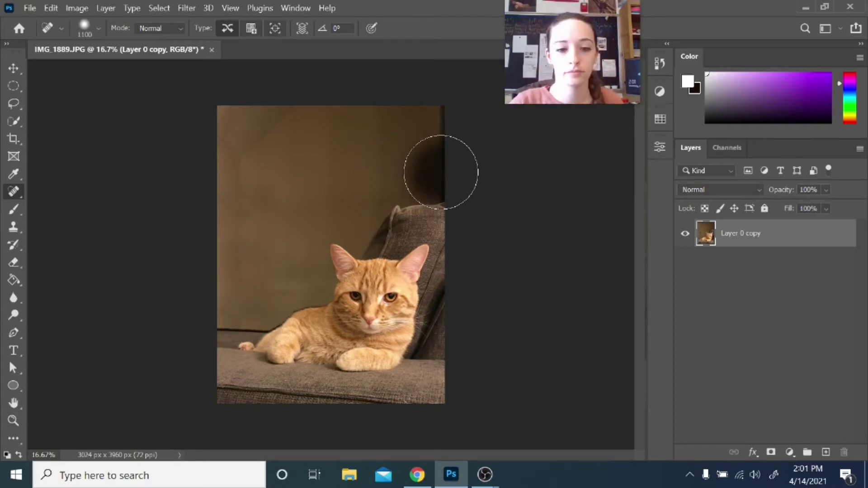
key(z)
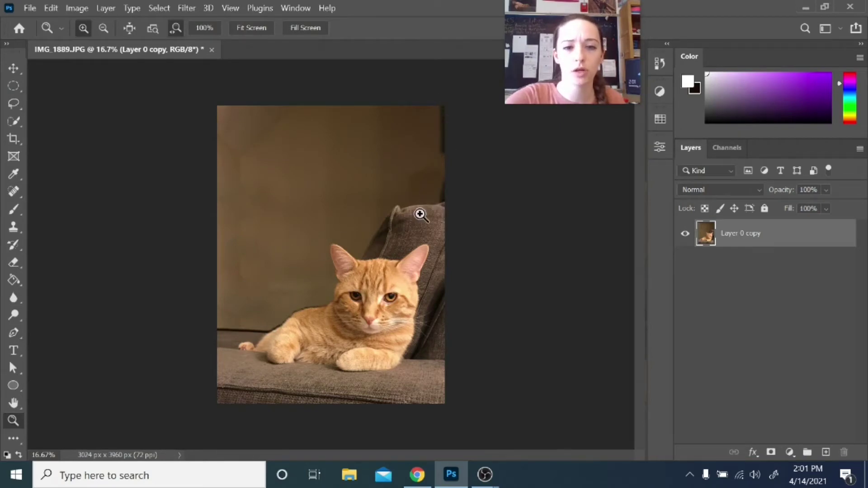
click(14, 121)
key(j)
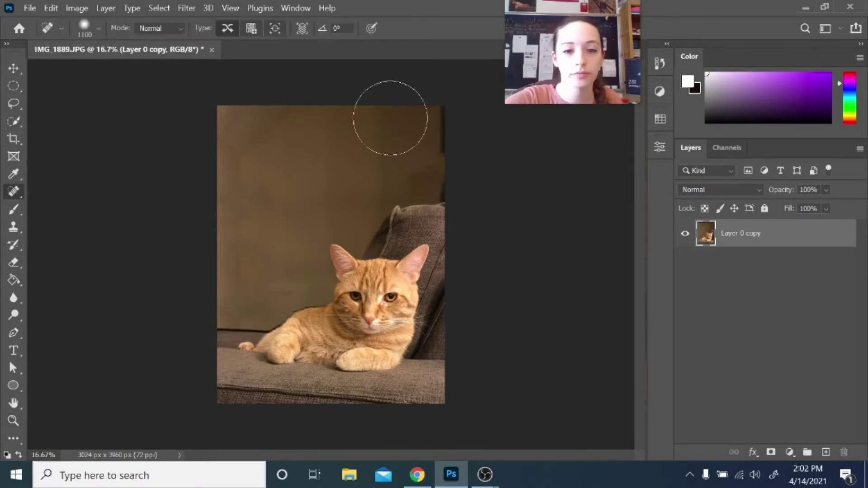
click(448, 120)
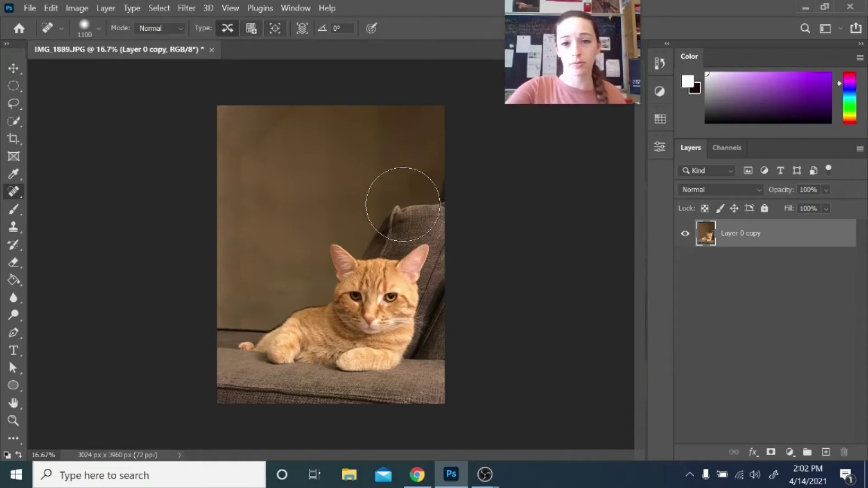
- Set up the Clone Stamp with a soft 300 px brush at 30% opacity for the dark outline around the cat
key(z)
click(245, 326)
click(245, 325)
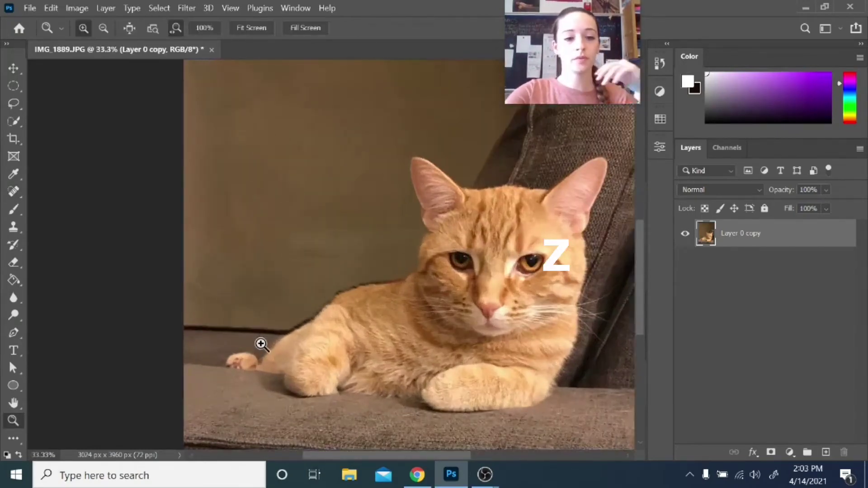
click(242, 326)
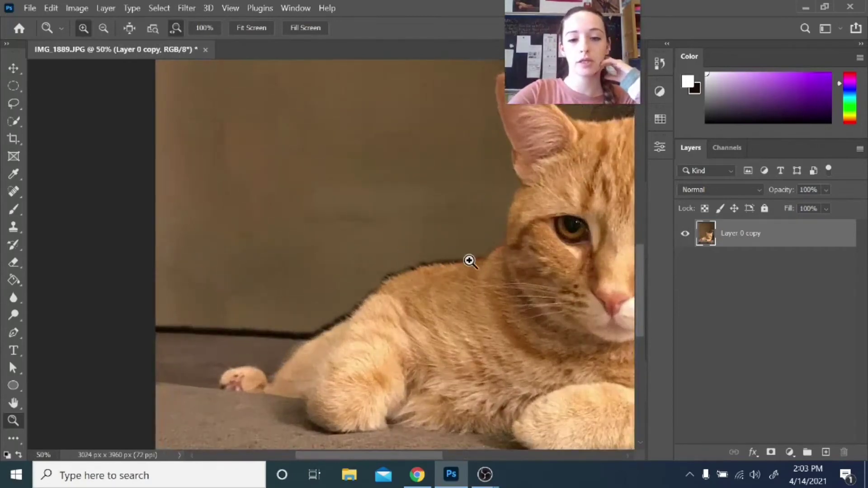
click(14, 226)
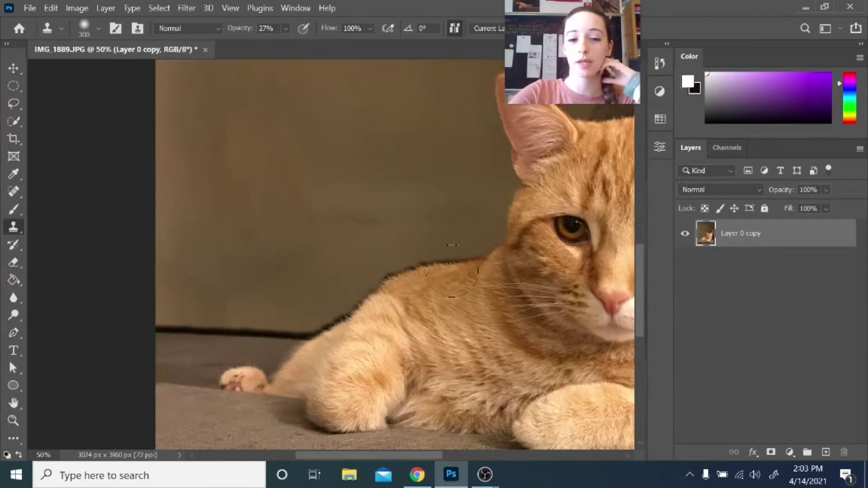
click(286, 29)
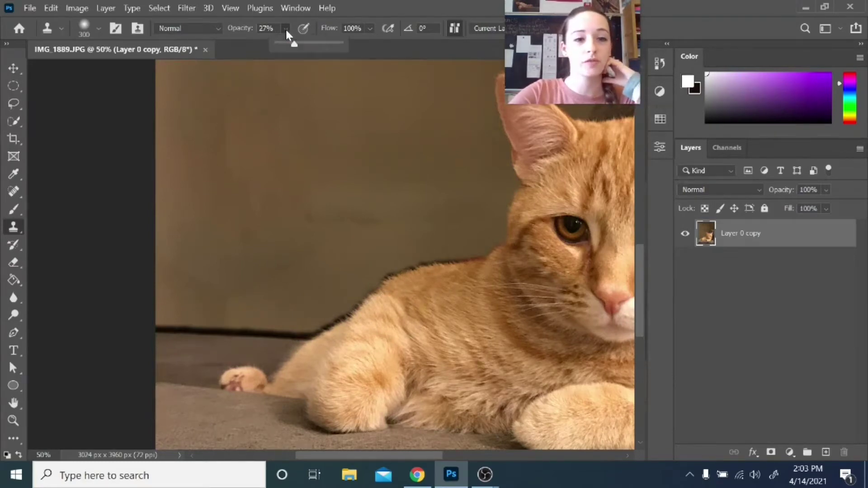
click(296, 40)
click(286, 27)
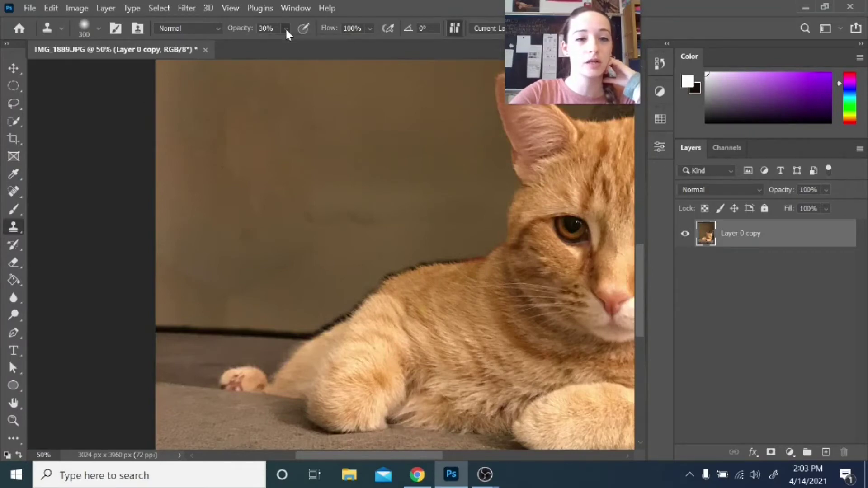
click(96, 28)
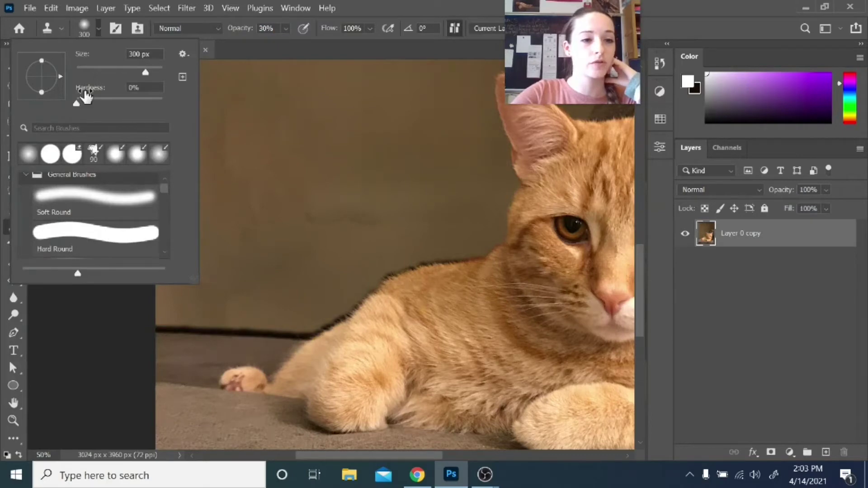
click(98, 28)
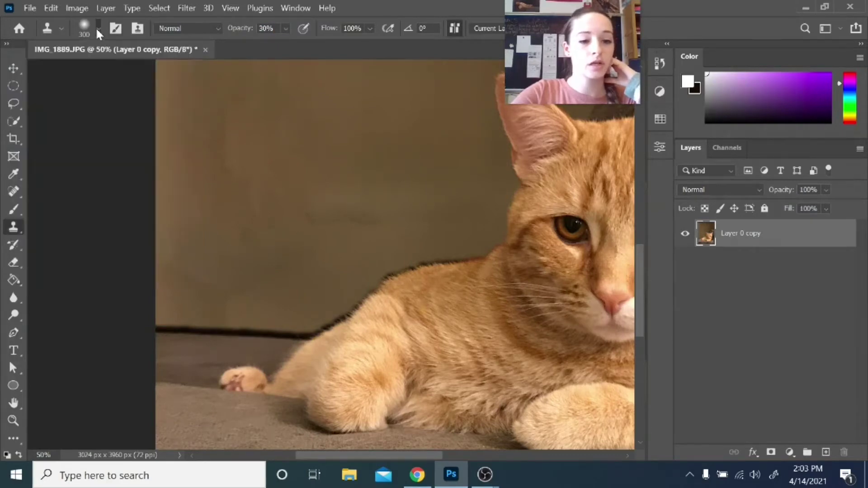
click(97, 27)
click(90, 21)
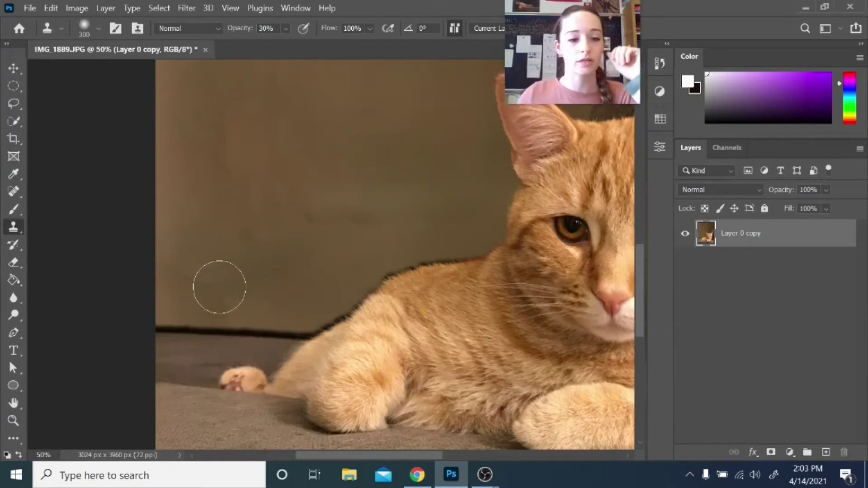
- Sample clean wall and clone it over the dark line along the couch edge and the cat's back
key(alt)
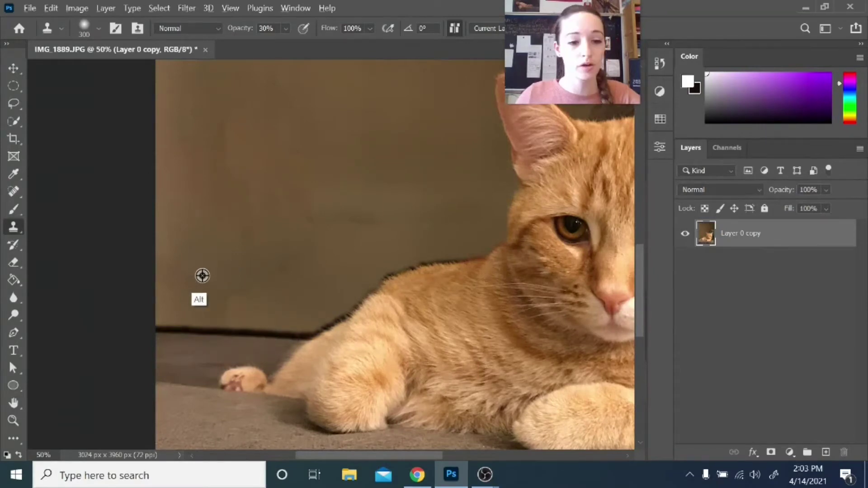
alt+click(190, 260)
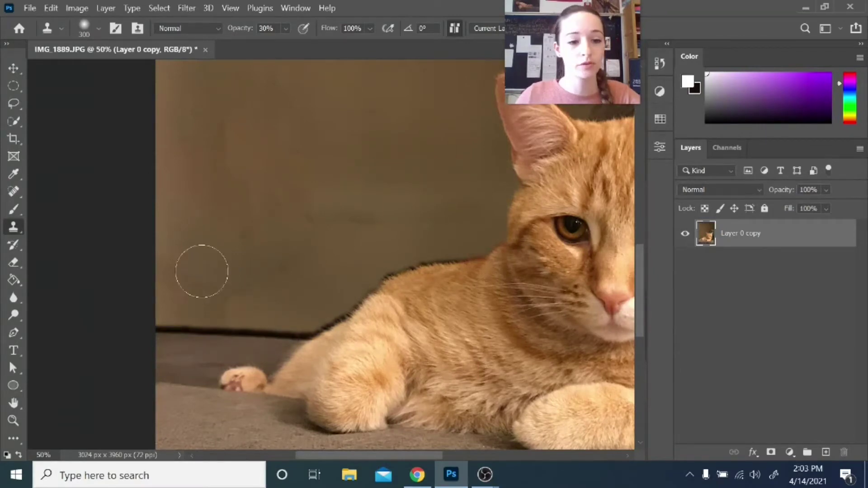
mouse_move(194, 294)
mouse_down()
mouse_move(182, 321)
mouse_move(167, 324)
mouse_move(193, 329)
mouse_move(162, 331)
mouse_move(301, 332)
mouse_move(346, 312)
mouse_move(330, 314)
mouse_move(393, 256)
mouse_move(473, 244)
mouse_move(415, 254)
mouse_move(329, 305)
mouse_move(192, 324)
mouse_move(316, 319)
mouse_move(466, 251)
mouse_move(312, 306)
mouse_up()
key(ctrl+z)
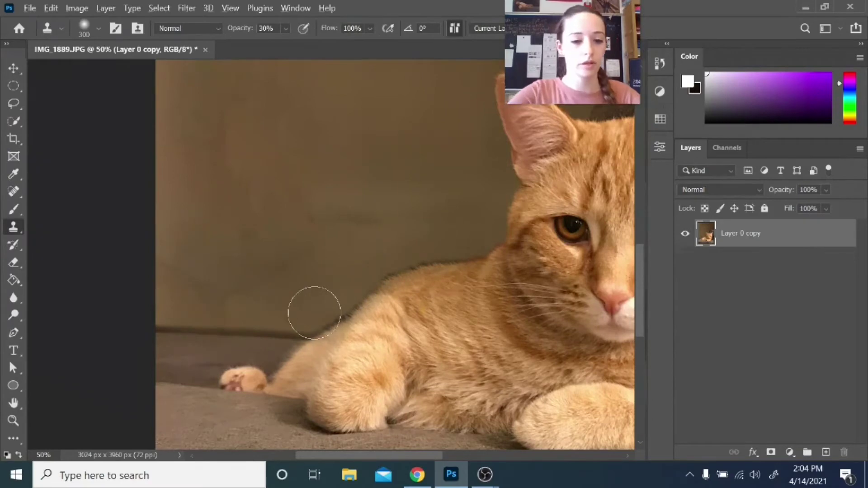
alt+click(187, 298)
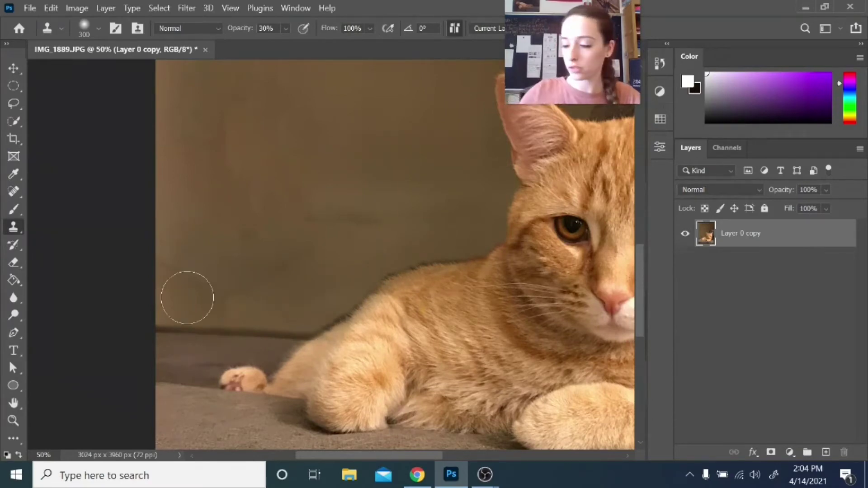
click(187, 317)
mouse_move(187, 317)
mouse_down()
mouse_move(246, 324)
mouse_move(469, 246)
mouse_move(277, 322)
mouse_up()
- Reduce the Clone Stamp to 100 px and clone sampled wall over the remaining dark spot where the couch line meets the image edge
key(bracketleft)
key(bracketleft)
key(bracketleft)
key(bracketleft)
key(bracketleft)
key(bracketleft)
key(bracketleft)
key(bracketleft)
key(bracketleft)
key(bracketleft)
key(bracketleft)
key(bracketleft)
key(bracketleft)
key(bracketleft)
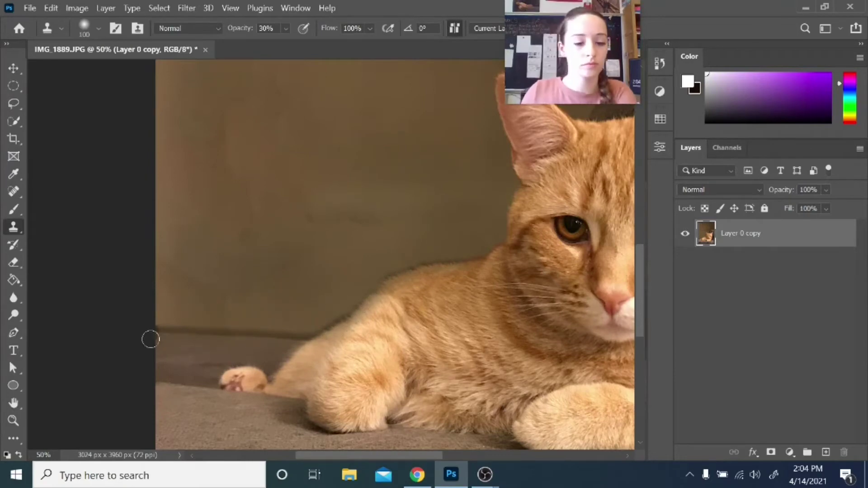
alt+click(191, 329)
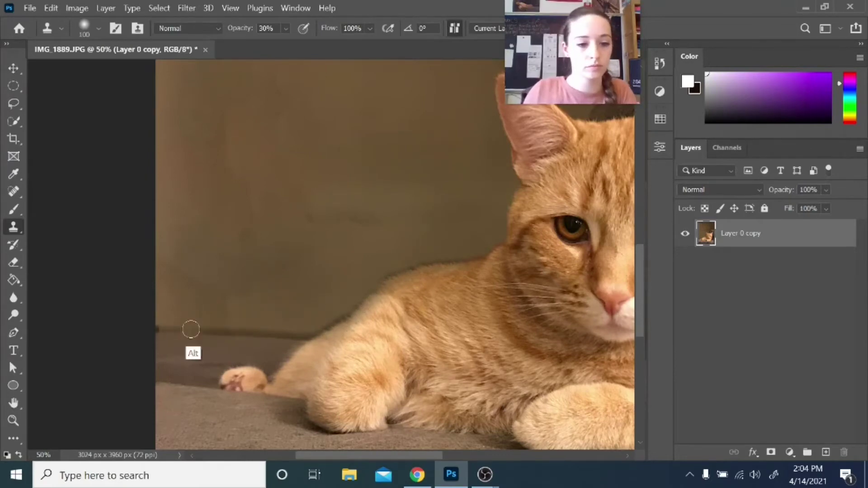
alt+click(204, 301)
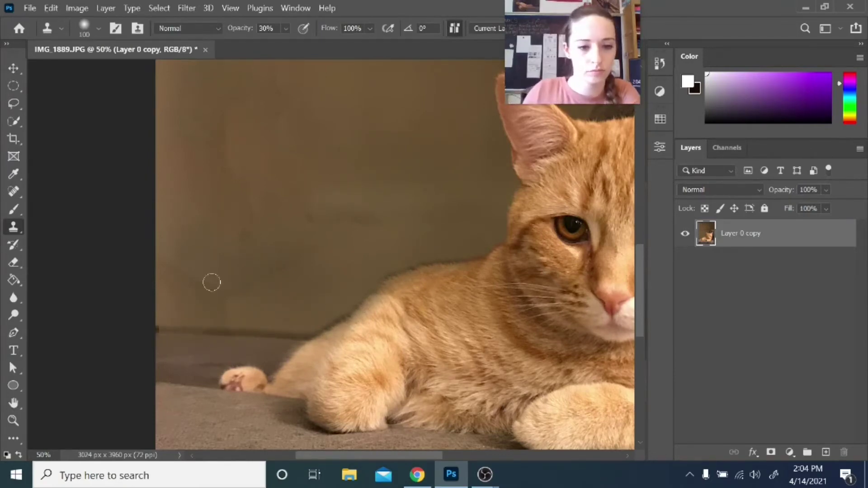
click(155, 329)
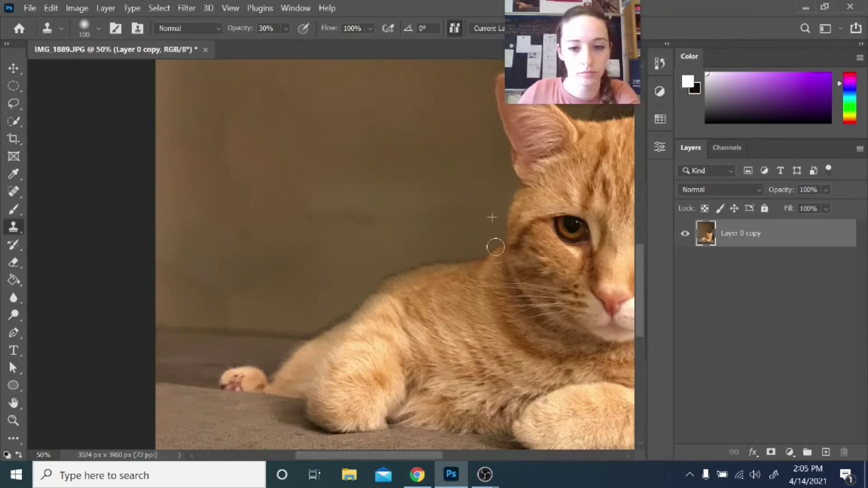
- Add a Brightness/Contrast adjustment layer with brightness -27 and contrast 18
key(z)
key(ctrl+minus)
key(ctrl+minus)
key(ctrl+minus)
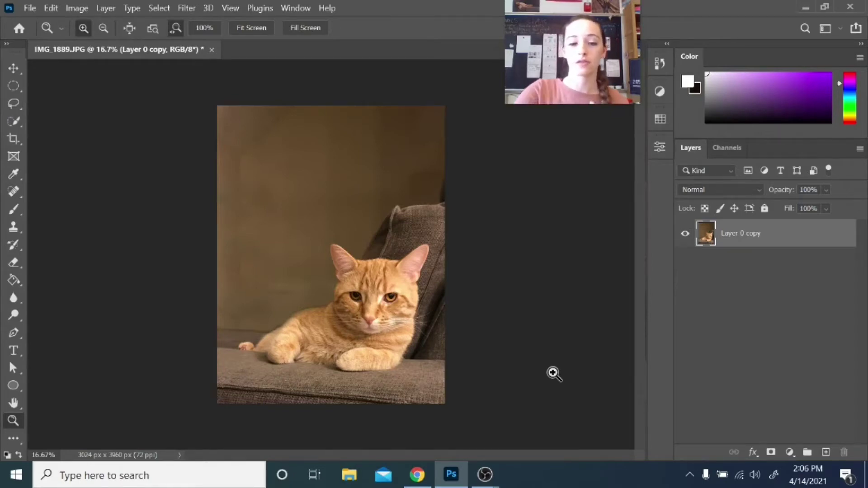
click(789, 453)
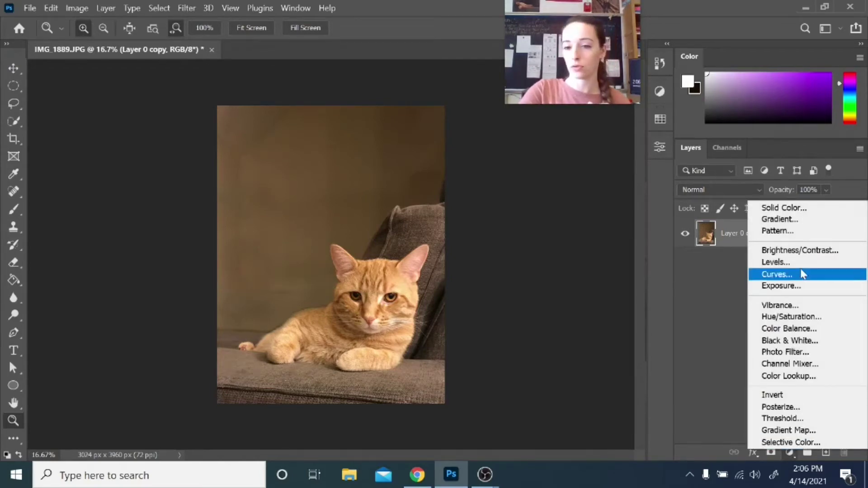
click(795, 251)
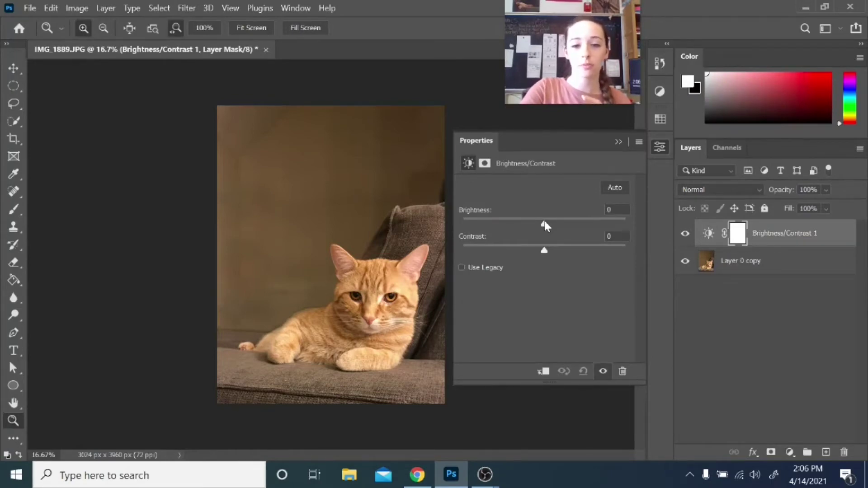
drag(545, 222, 561, 260)
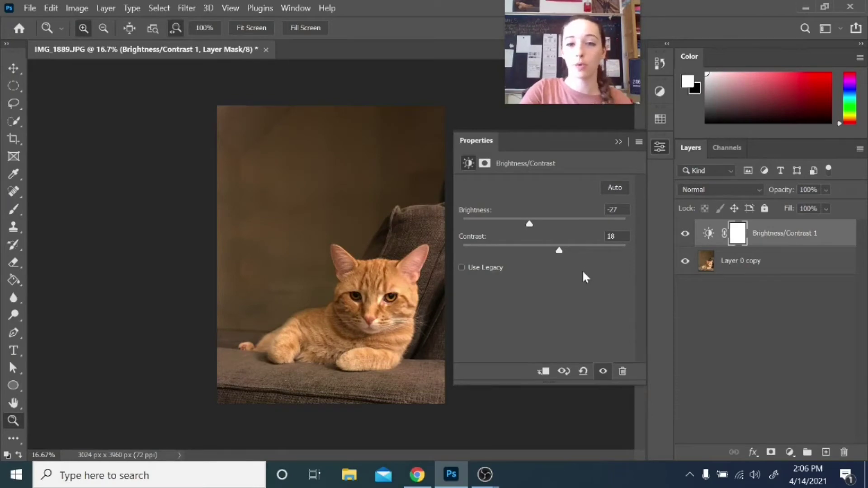
- Add a Hue/Saturation adjustment layer with saturation lowered to -6
click(789, 453)
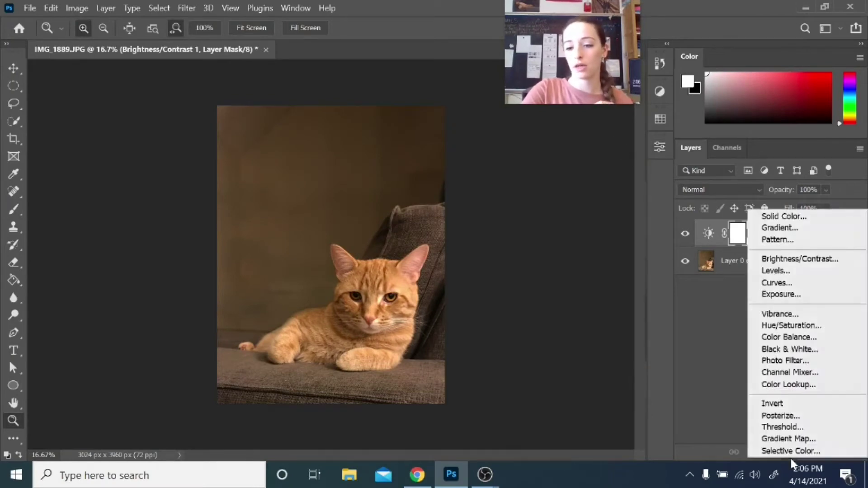
click(782, 326)
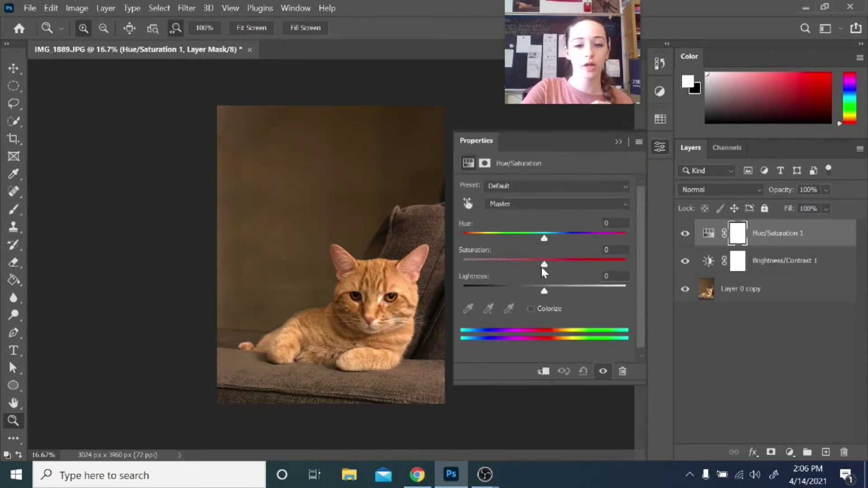
drag(544, 265, 542, 265)
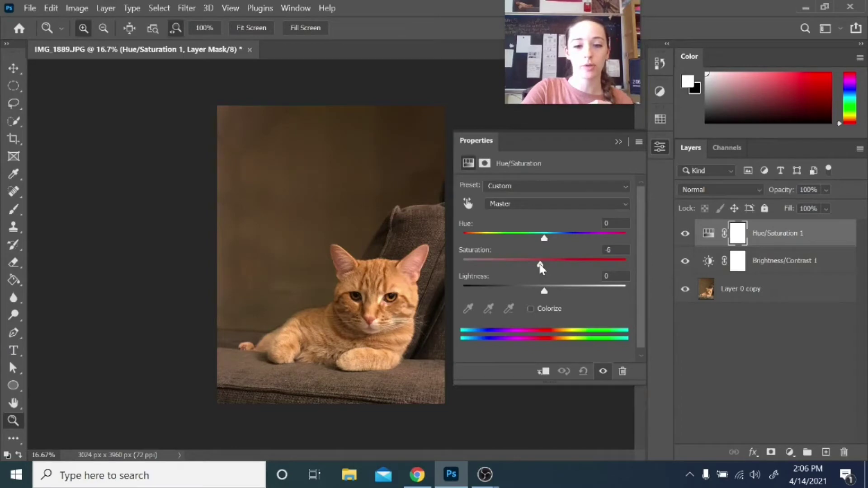
click(618, 142)
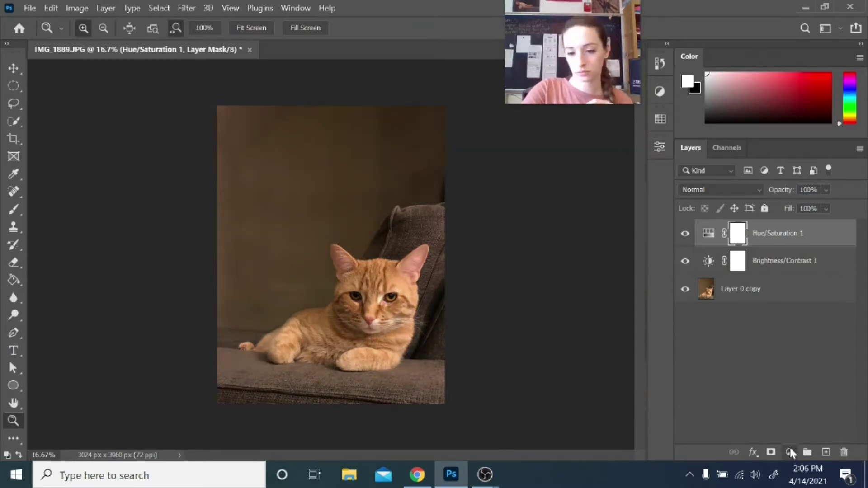
- Add a Levels adjustment layer with input levels 8, 0.95 and 230, and compare the photo with and without the adjustments
click(790, 453)
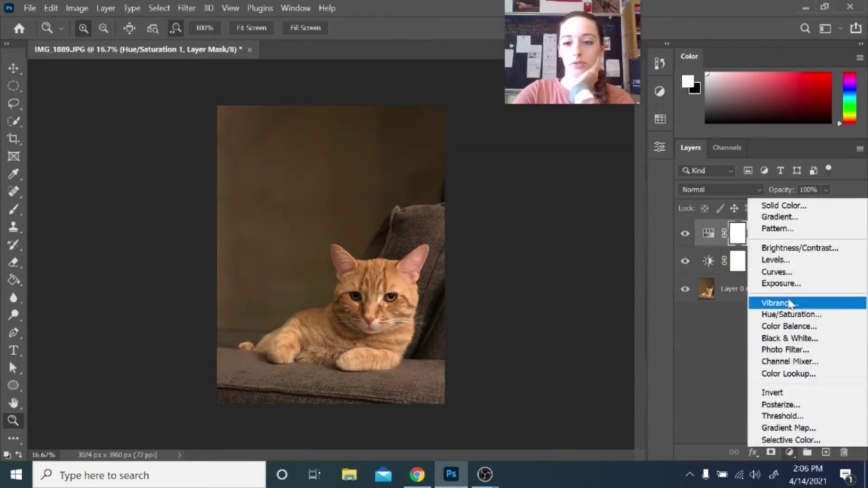
click(776, 260)
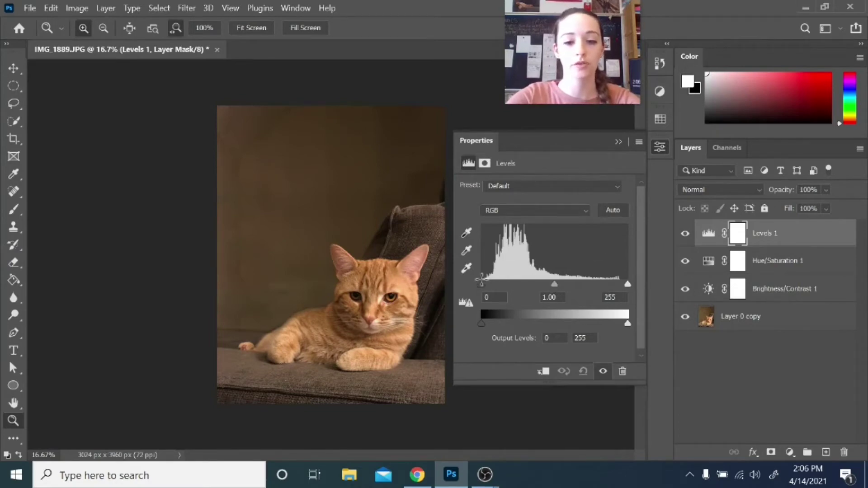
mouse_move(480, 285)
mouse_down()
mouse_move(497, 284)
mouse_move(476, 283)
mouse_up()
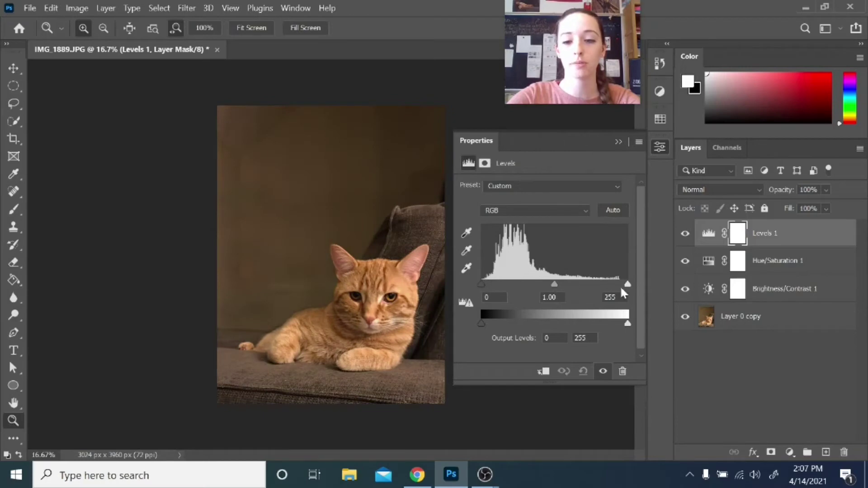
drag(625, 288, 644, 295)
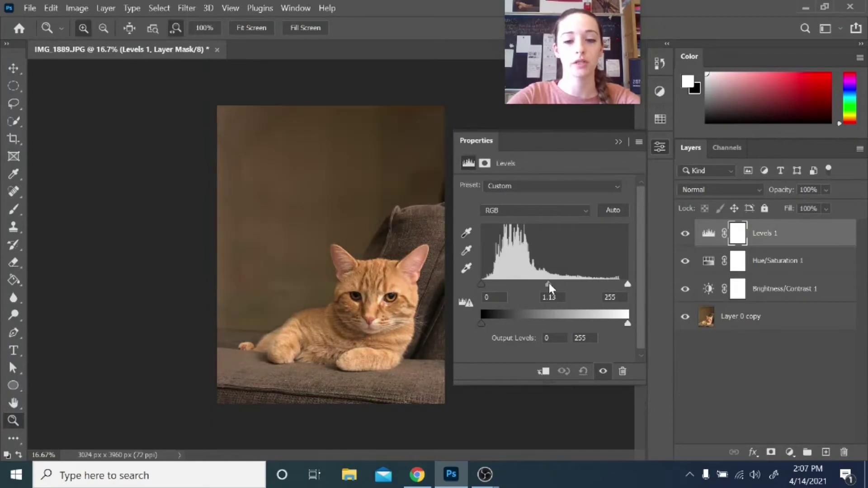
drag(551, 288, 555, 289)
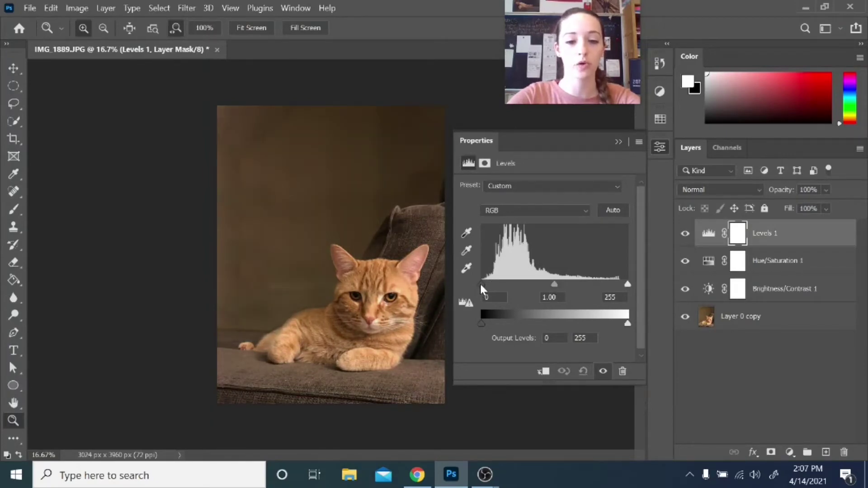
drag(481, 286, 485, 284)
drag(556, 286, 559, 288)
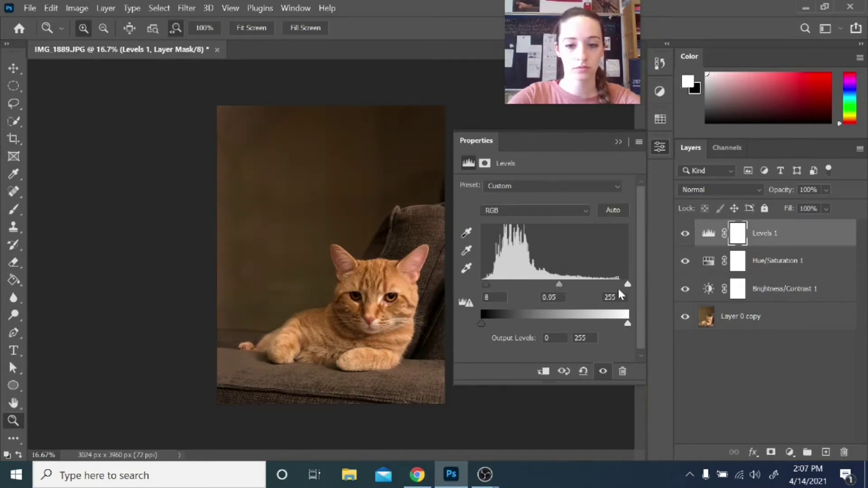
drag(622, 294, 616, 293)
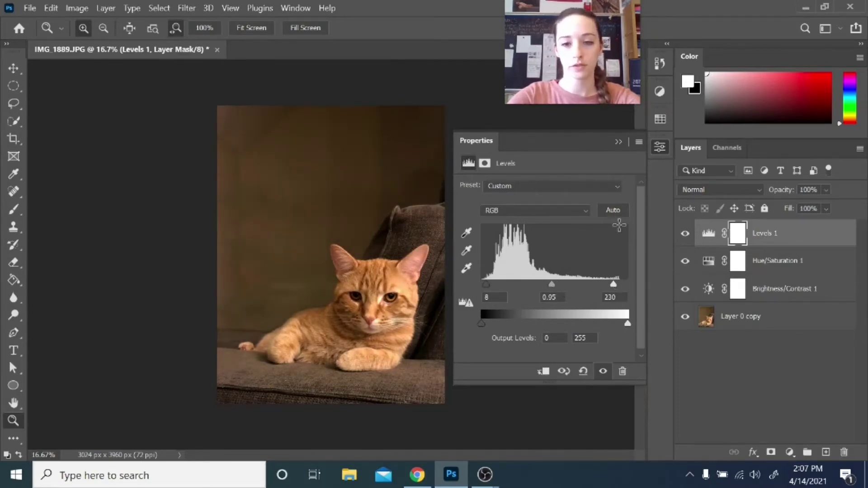
click(618, 142)
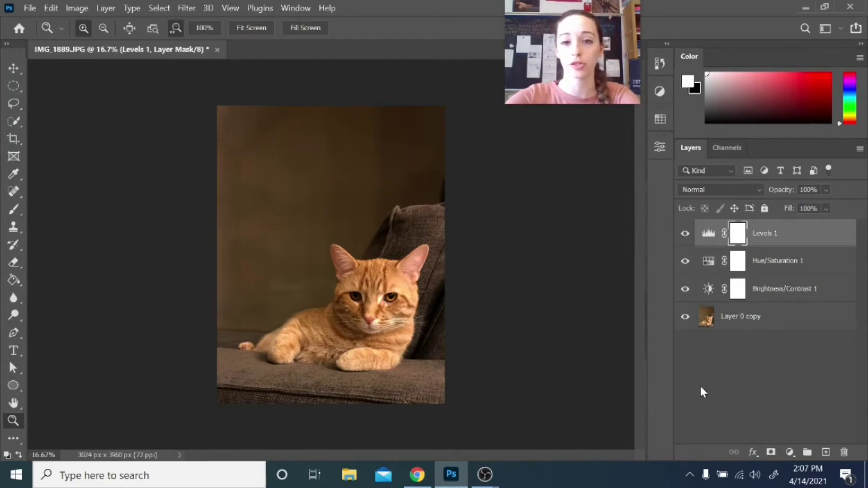
click(687, 290)
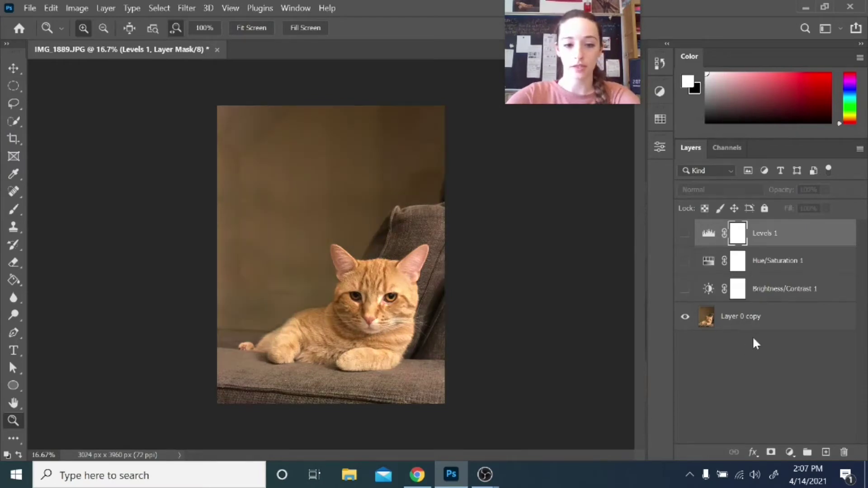
drag(687, 240, 688, 297)
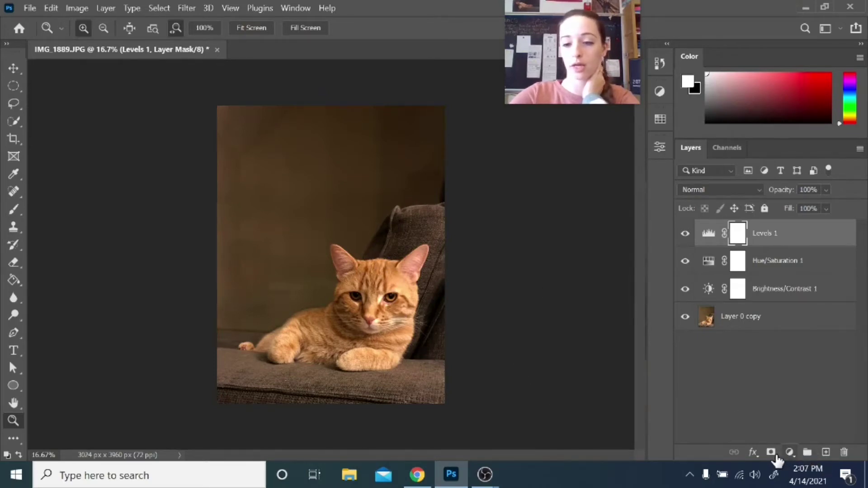
- Add a black Solid Color fill layer above the adjustments and lower its opacity to 71%
click(791, 453)
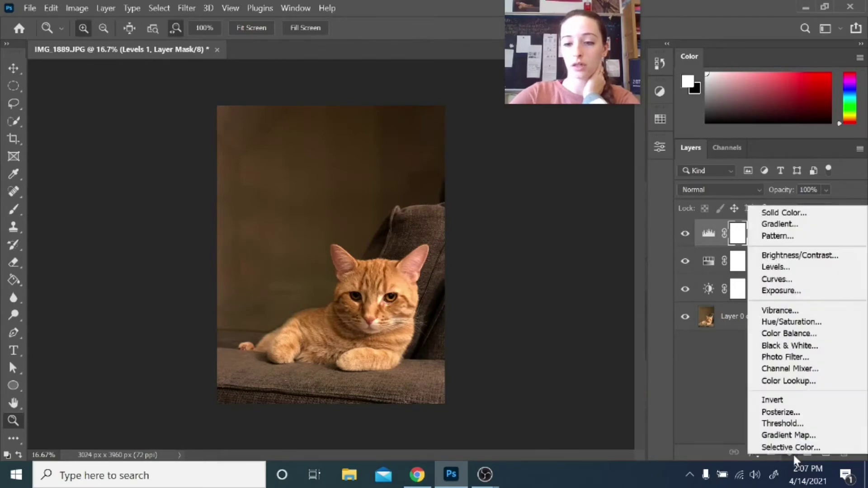
click(783, 212)
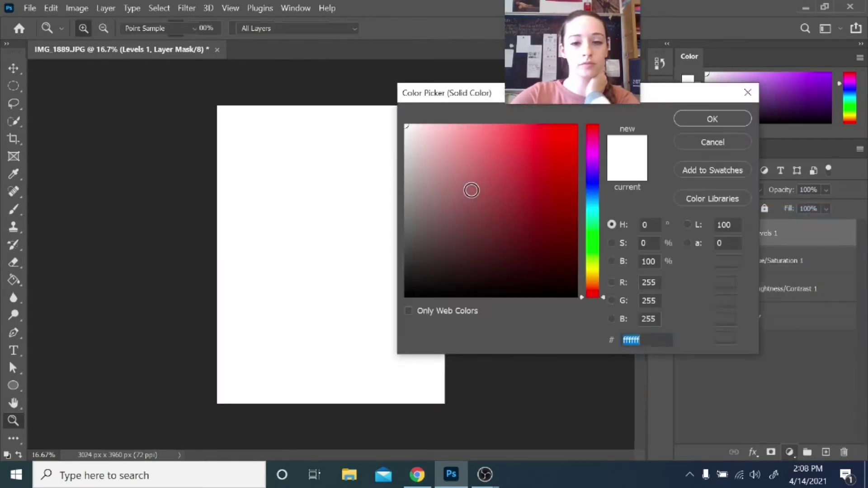
mouse_move(479, 207)
mouse_down()
mouse_move(419, 304)
mouse_move(405, 302)
mouse_up()
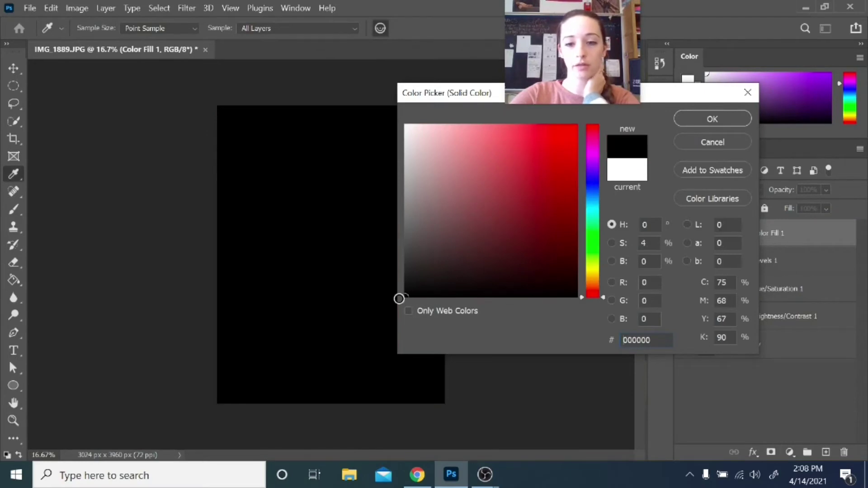
click(718, 118)
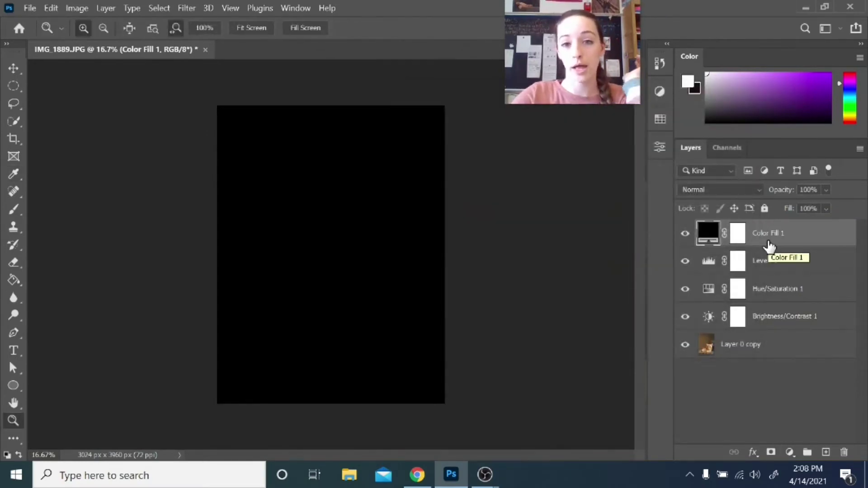
click(826, 190)
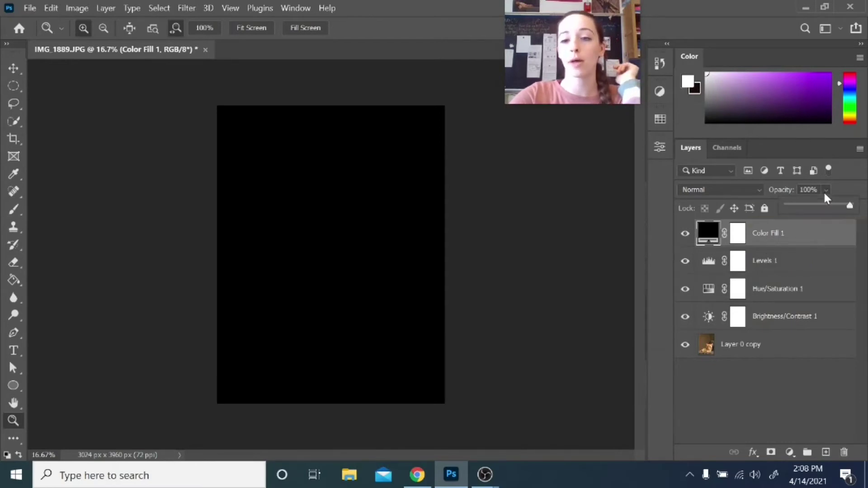
drag(850, 202, 838, 206)
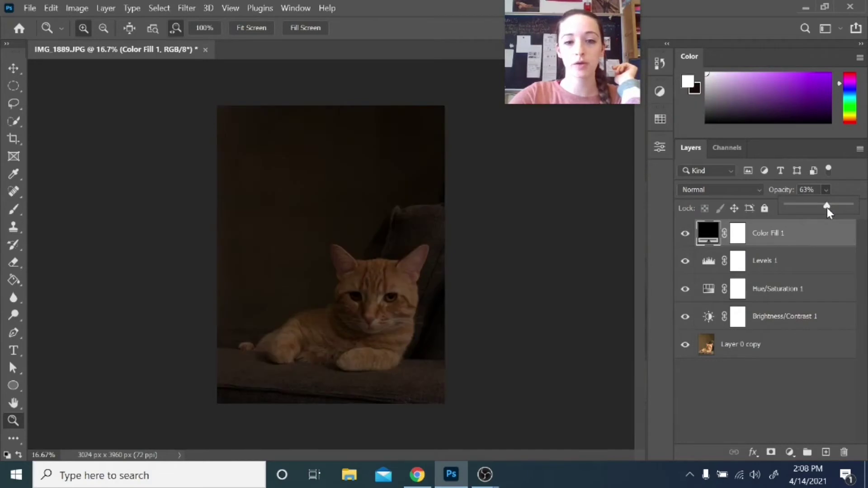
drag(829, 208, 832, 209)
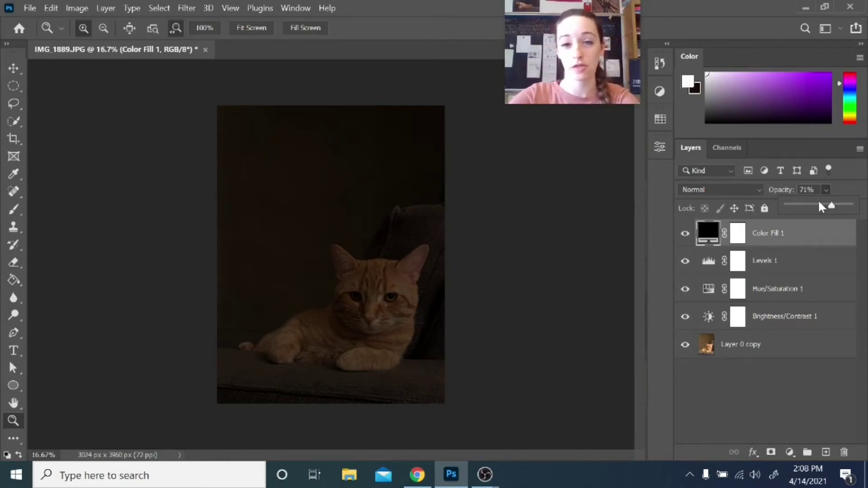
- Paint black on the Color Fill layer's mask with an enlarged soft brush to reveal the cat and couch
click(736, 236)
click(736, 235)
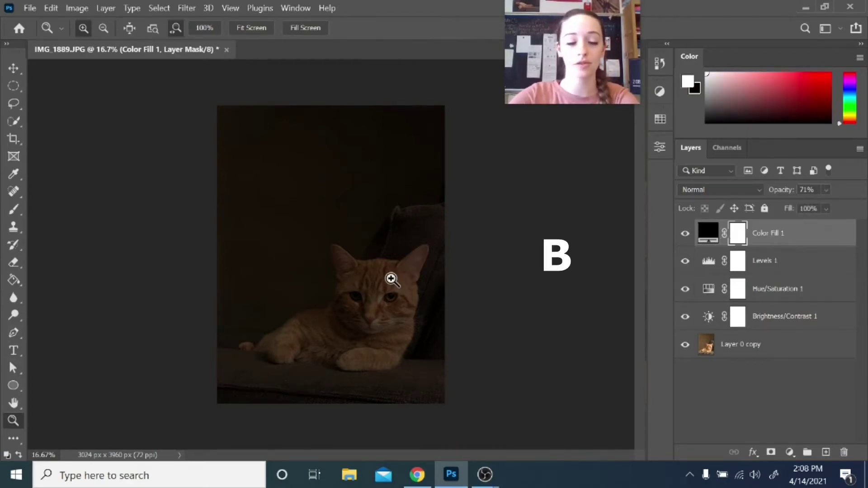
key(b)
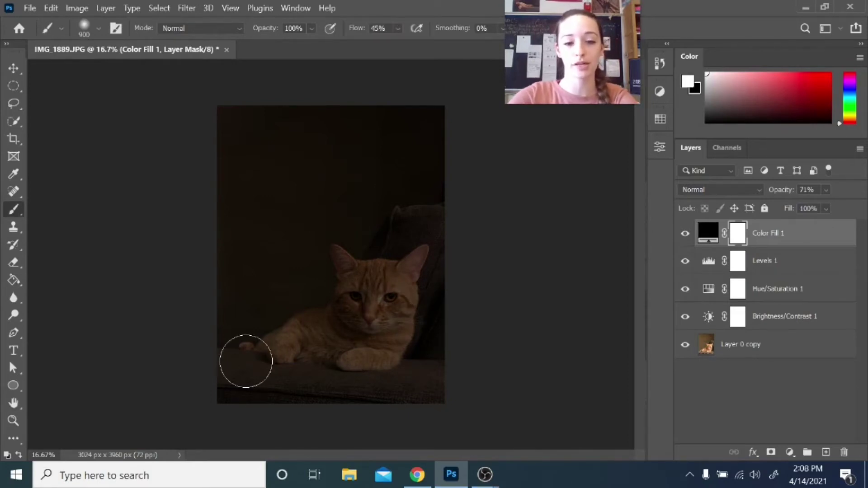
key(x)
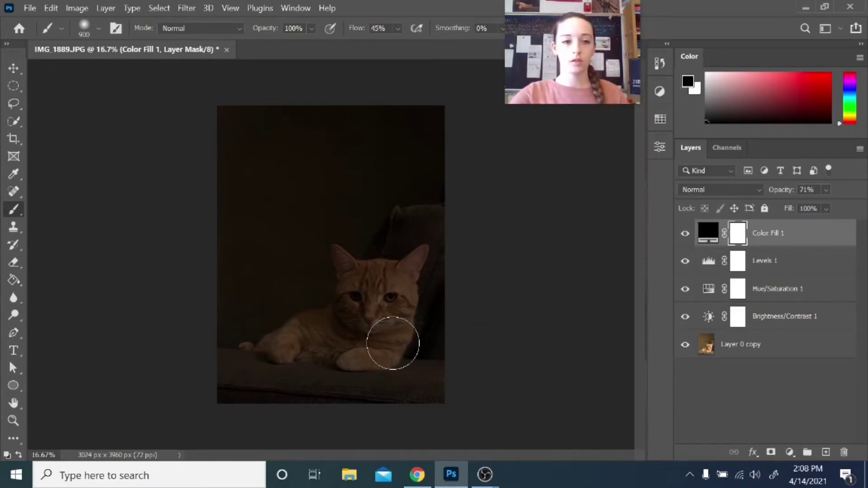
key(bracketright)
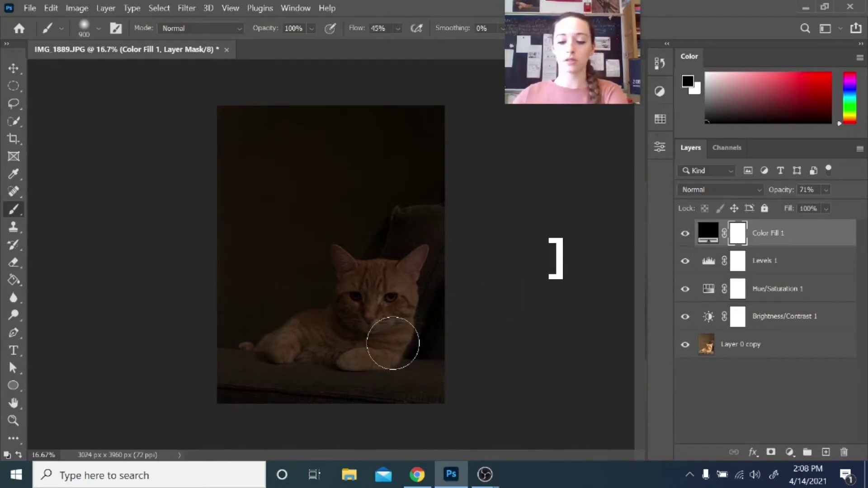
key(bracketright)
key(bracketright)
key(bracketright)
key(bracketright)
key(bracketright)
key(bracketright)
key(bracketright)
key(bracketright)
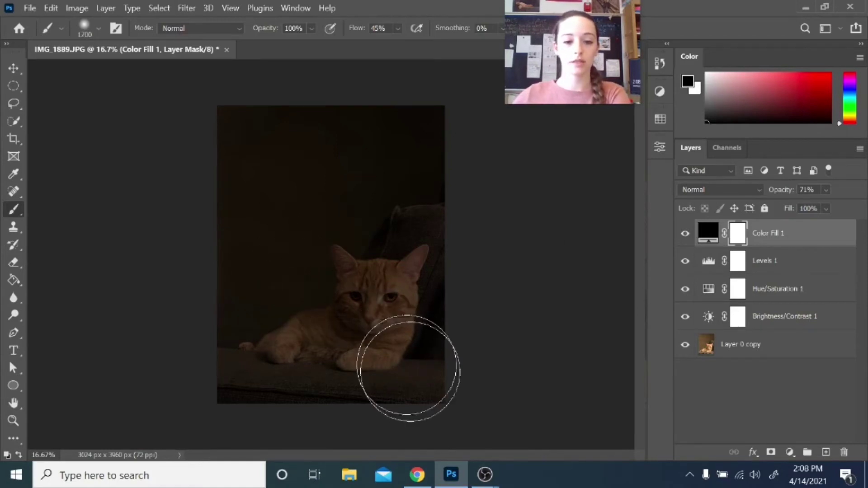
mouse_move(366, 387)
mouse_down()
mouse_move(425, 362)
mouse_move(398, 392)
mouse_move(209, 407)
mouse_move(422, 344)
mouse_move(258, 398)
mouse_move(446, 252)
mouse_move(393, 337)
mouse_move(348, 281)
mouse_up()
- Reduce the brush to 700 px and reveal the edges of the cat's back, head and couch back on the mask
key(bracketleft)
key(bracketleft)
key(bracketleft)
key(bracketleft)
key(bracketleft)
key(bracketleft)
key(bracketleft)
key(bracketleft)
key(bracketleft)
key(bracketleft)
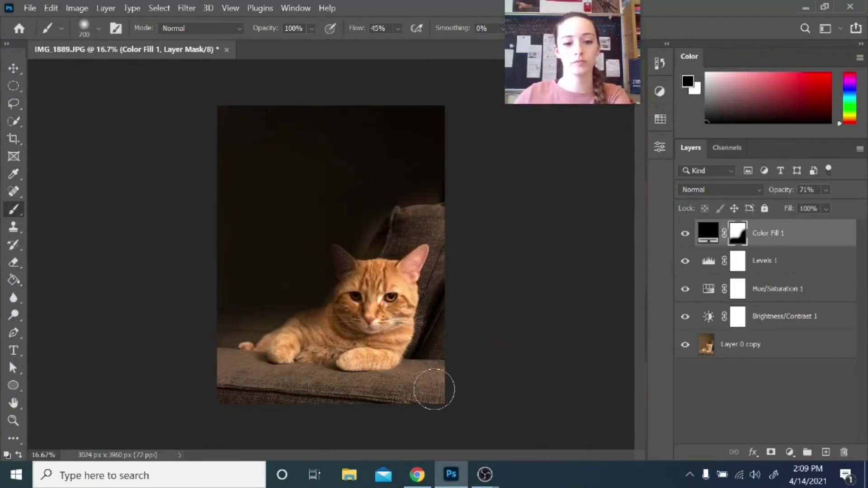
mouse_move(270, 361)
mouse_down()
mouse_move(213, 349)
mouse_move(314, 324)
mouse_move(377, 278)
mouse_move(351, 281)
mouse_move(421, 292)
mouse_move(389, 278)
mouse_move(380, 259)
mouse_up()
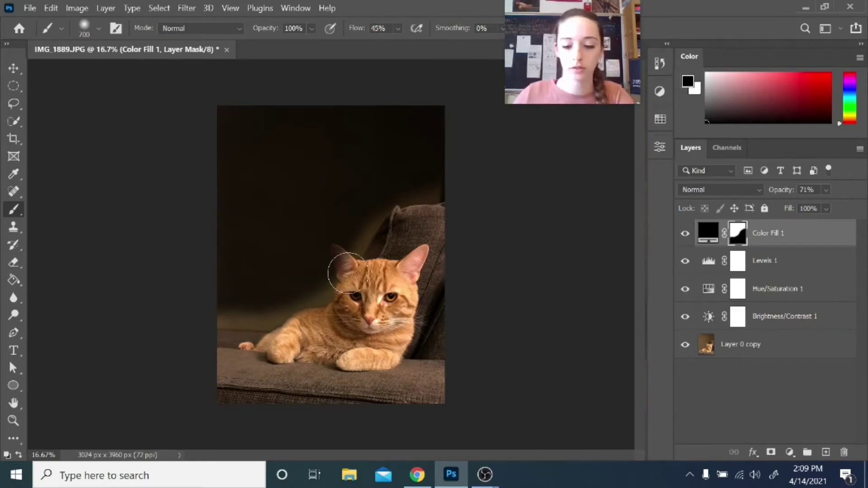
- Reduce the brush to 250 px and paint black on the mask over the cat's ear still in shadow
key(bracketleft)
key(bracketleft)
key(bracketleft)
key(bracketleft)
mouse_move(346, 273)
mouse_down()
mouse_move(337, 251)
mouse_move(357, 261)
mouse_up()
- Try darkening the couch back beside the cat with white at 250 px, and restore its outer edge with black at 600 px
key(x)
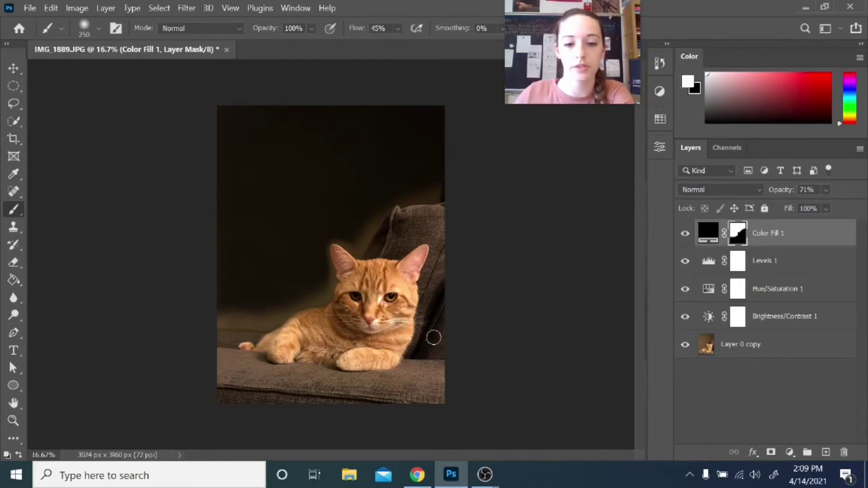
mouse_move(434, 337)
mouse_down()
mouse_move(446, 300)
mouse_move(422, 359)
mouse_up()
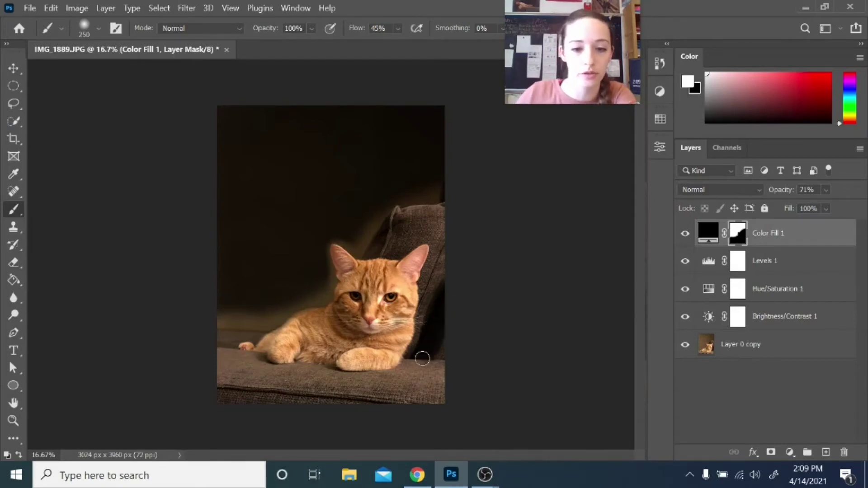
key(x)
key(bracketright)
key(bracketright)
key(bracketright)
key(bracketright)
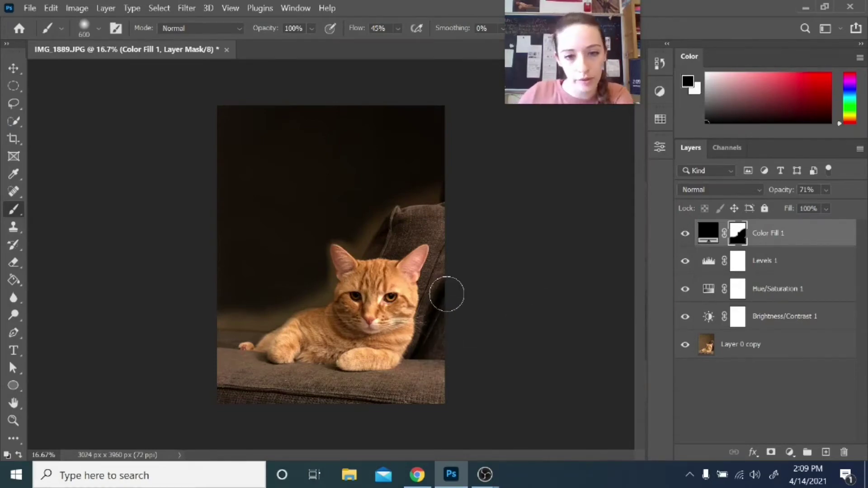
mouse_move(448, 294)
mouse_down()
mouse_move(436, 316)
mouse_move(444, 292)
mouse_up()
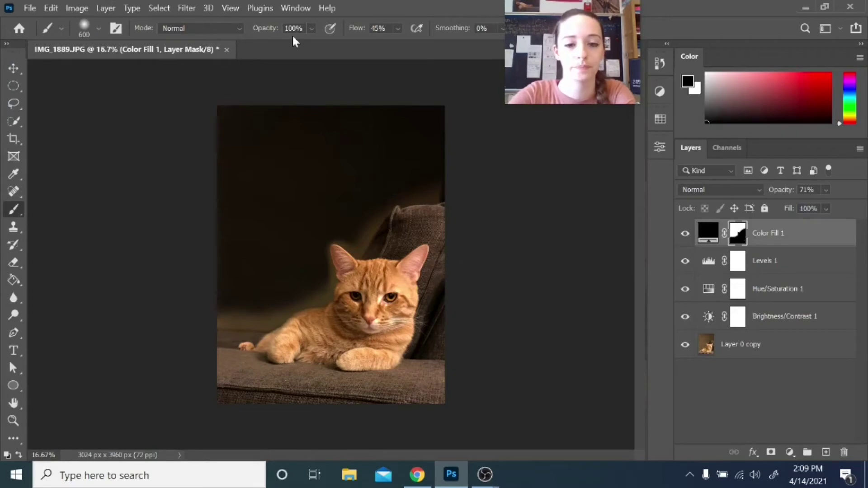
- Paint white on the mask at 59% brush opacity to darken the couch back beside the cat and the seat beneath it
key(5)
key(x)
key(bracketleft)
key(bracketleft)
key(bracketleft)
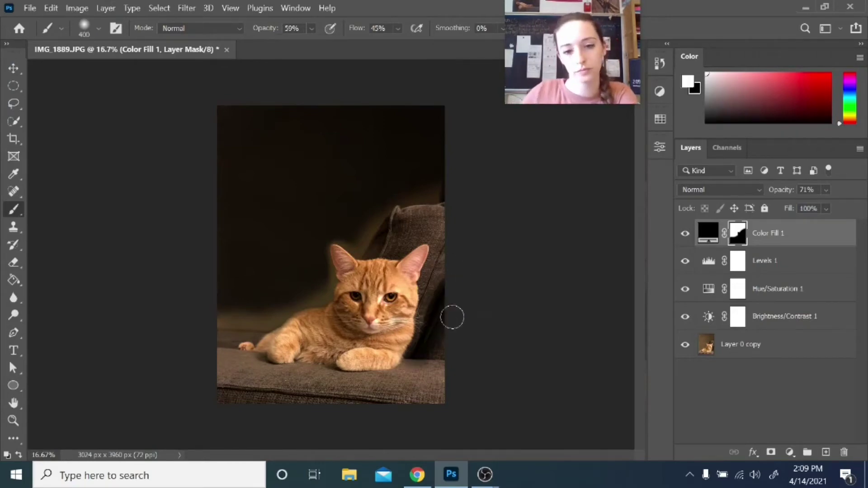
mouse_move(452, 316)
mouse_down()
mouse_move(407, 363)
mouse_move(432, 379)
mouse_up()
mouse_move(344, 375)
mouse_down()
mouse_move(288, 374)
mouse_move(300, 373)
mouse_up()
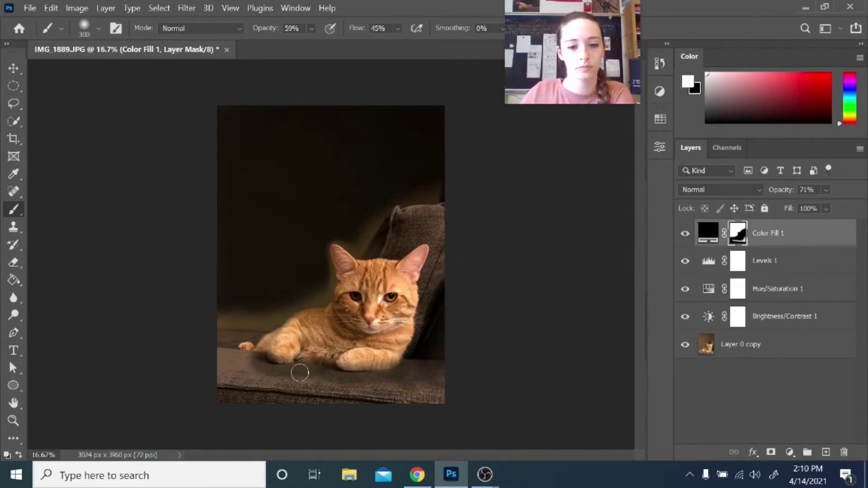
- Paint black on the Color Fill mask with an 1100 px brush at 71% opacity to reveal the background around the cat
key(bracketright)
key(bracketright)
key(bracketright)
key(bracketright)
drag(311, 28, 302, 45)
key(x)
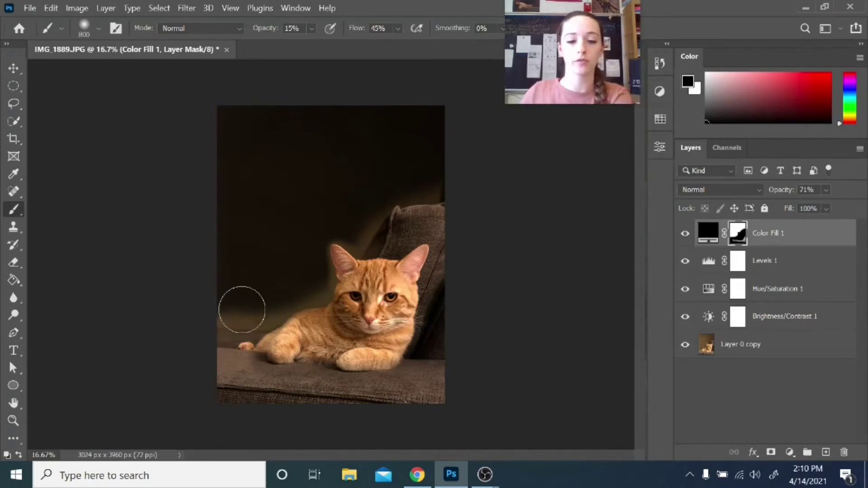
key(bracketright)
key(bracketright)
key(bracketright)
key(bracketright)
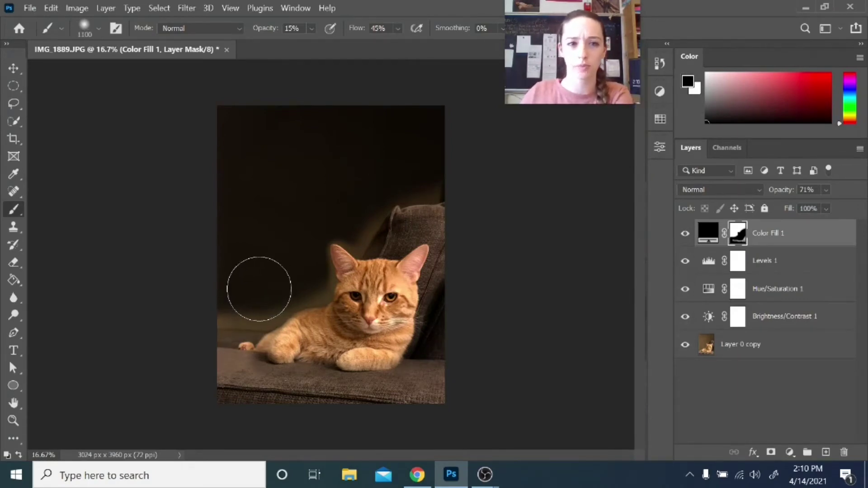
click(312, 29)
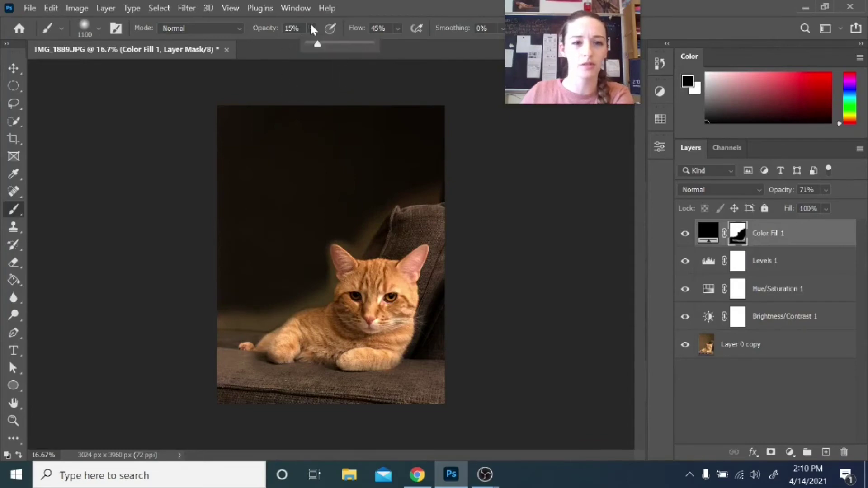
drag(316, 46, 343, 48)
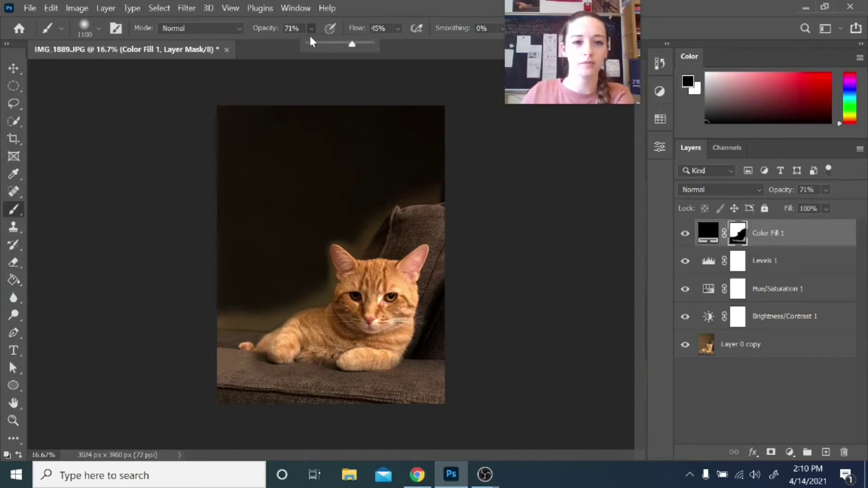
key(Return)
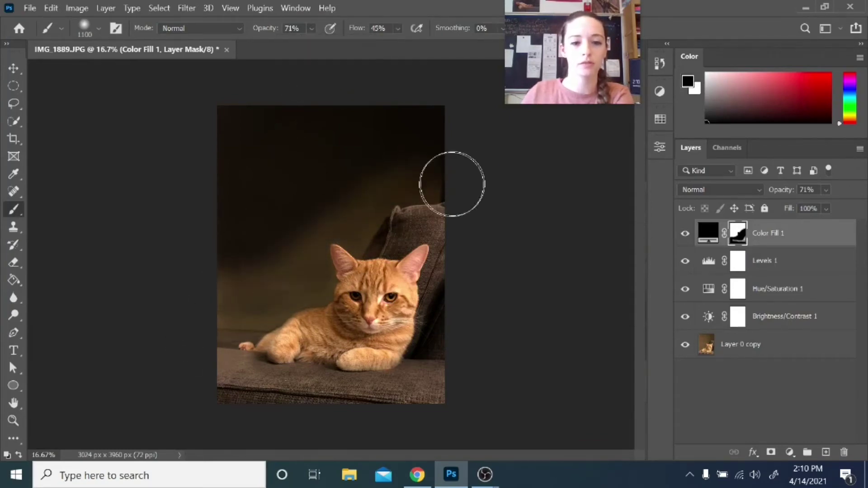
- Darken the background behind the cat softly by painting white on the mask at 39% brush opacity
click(312, 28)
drag(345, 44, 323, 44)
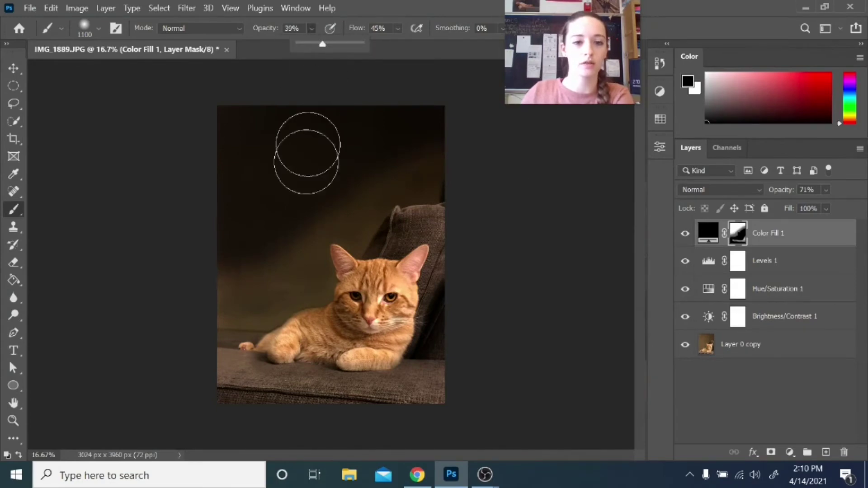
key(x)
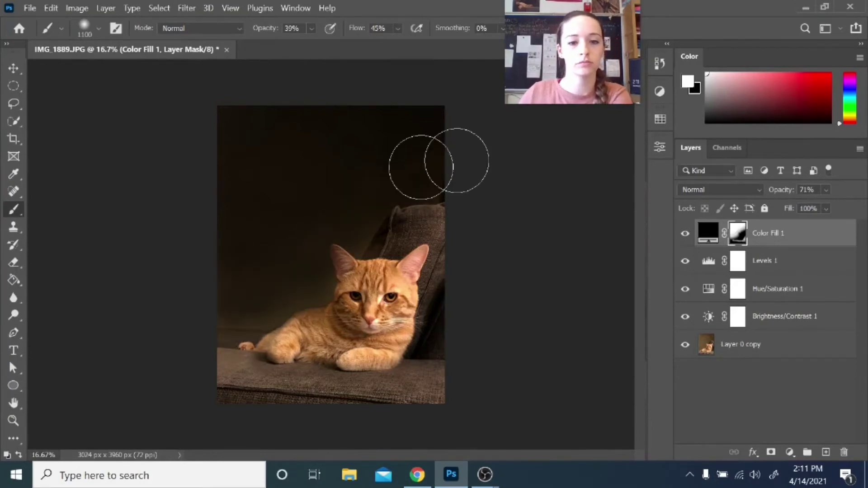
- Blend the shading along the couch back's upper edge with white on the mask, using a 600 px brush at 15% opacity
key(bracketleft)
key(bracketleft)
key(bracketleft)
key(bracketleft)
key(bracketleft)
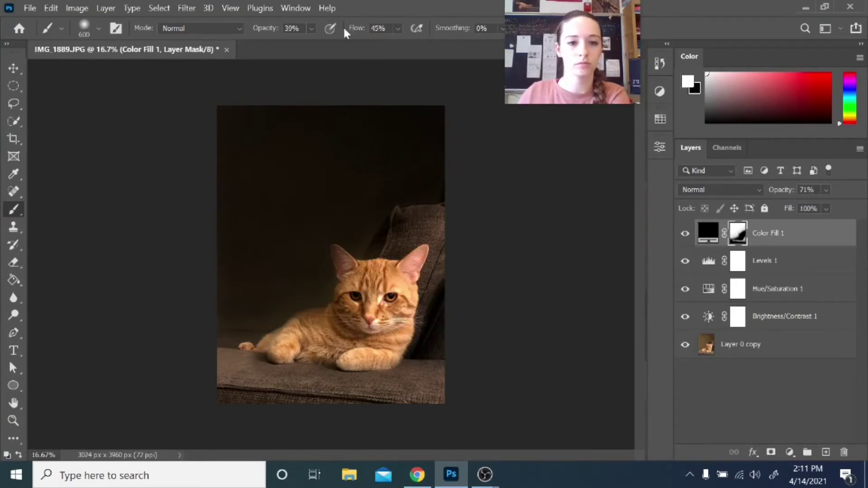
drag(312, 29, 298, 45)
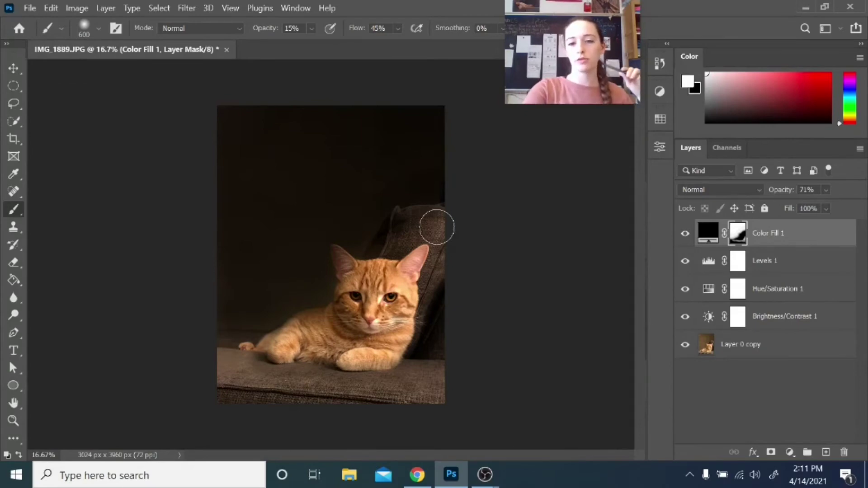
- Set the Color Fill 1 layer's opacity to 79%
click(774, 243)
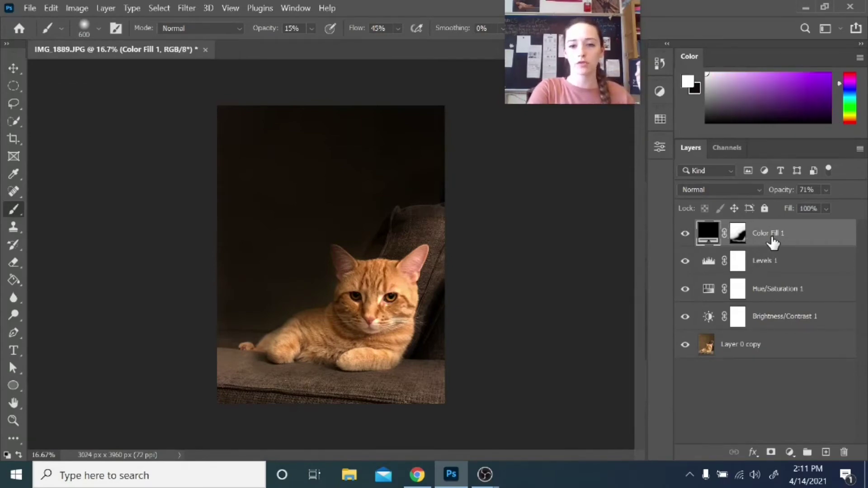
click(826, 190)
mouse_move(840, 204)
mouse_down()
mouse_move(854, 205)
mouse_move(790, 218)
mouse_move(838, 205)
mouse_up()
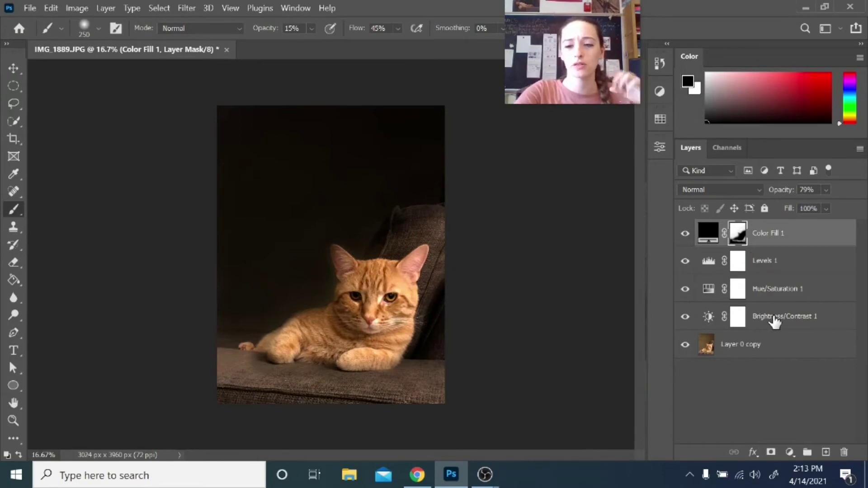
- Stamp all visible layers onto a new top layer and apply a Gaussian Blur with a 7-pixel radius to it
click(826, 452)
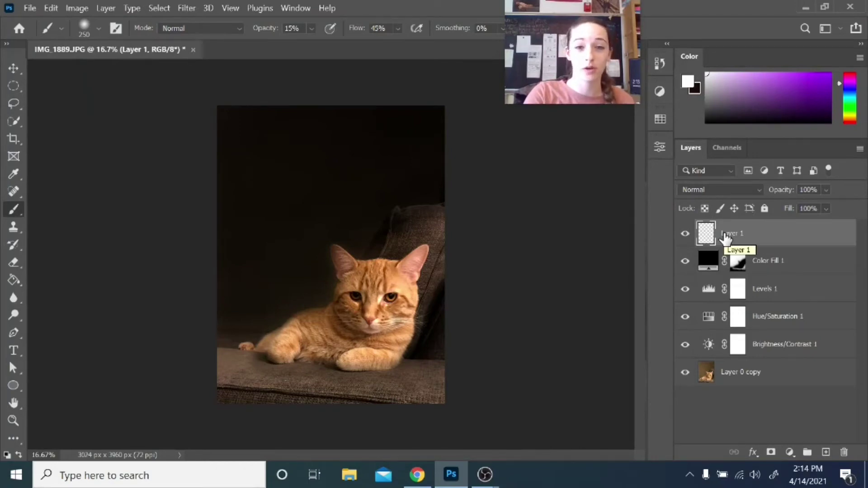
key(ctrl+alt+shift+e)
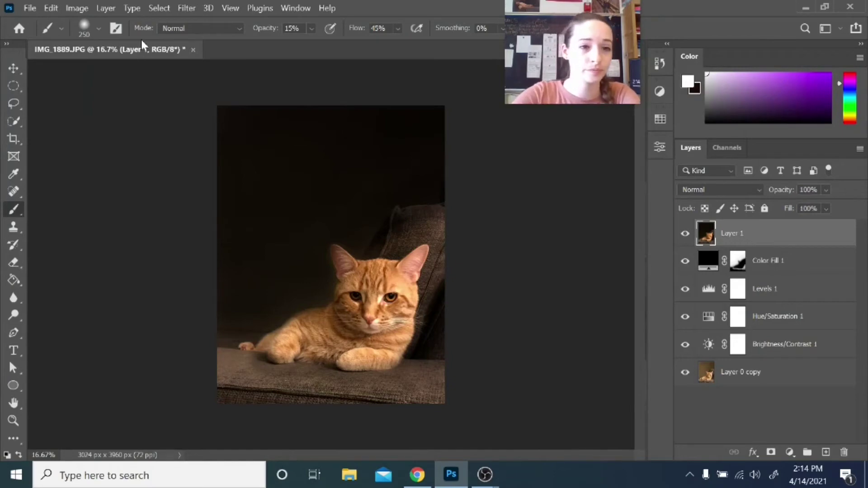
click(184, 9)
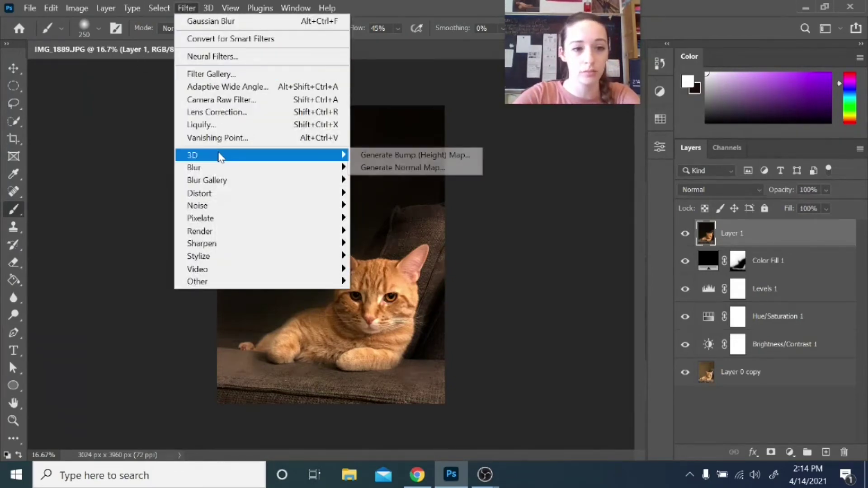
mouse_move(292, 170)
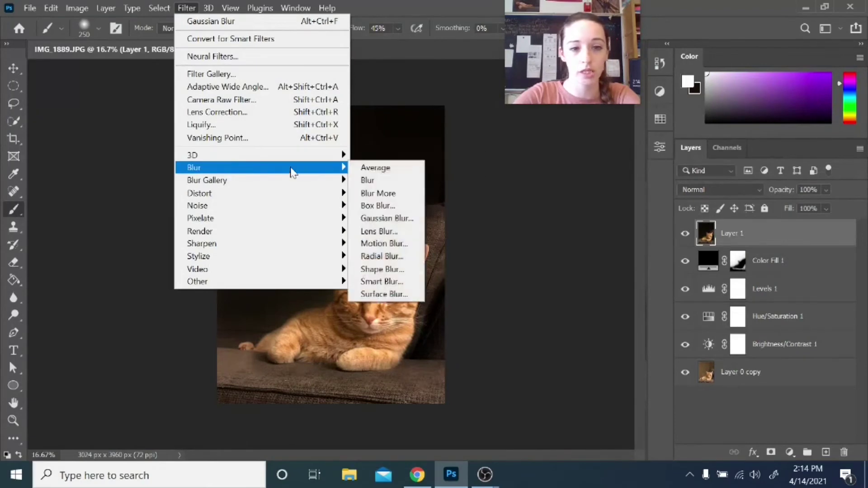
click(379, 219)
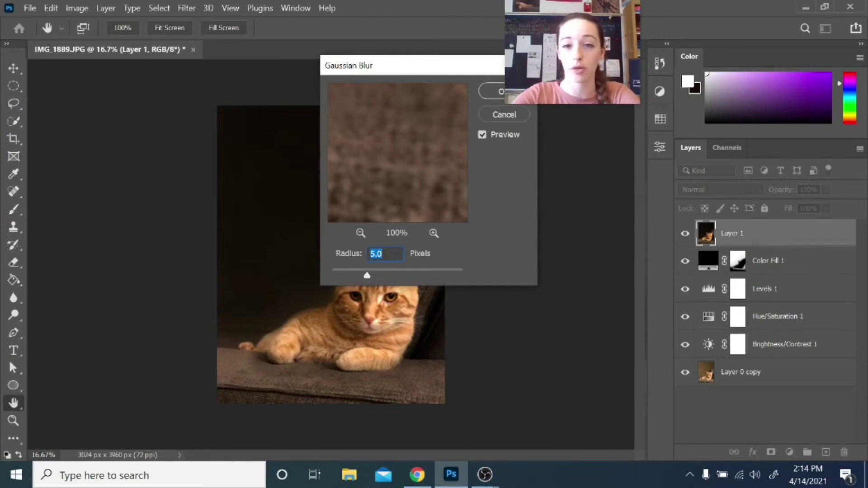
text(7)
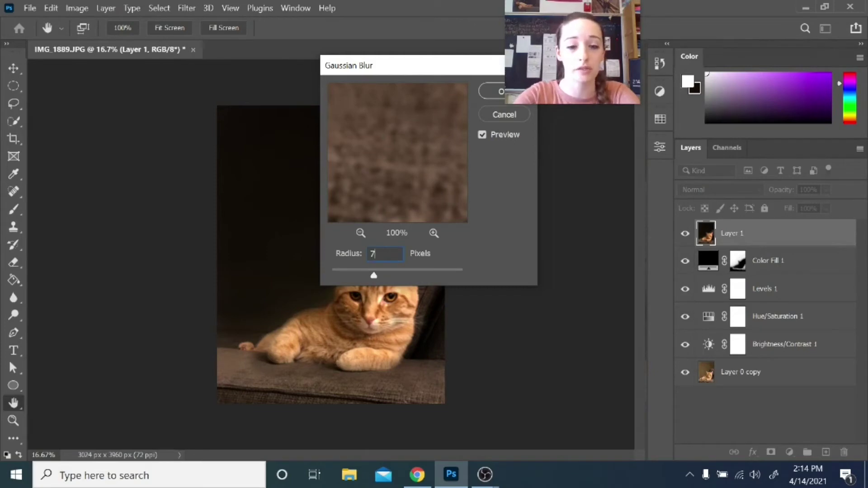
click(496, 92)
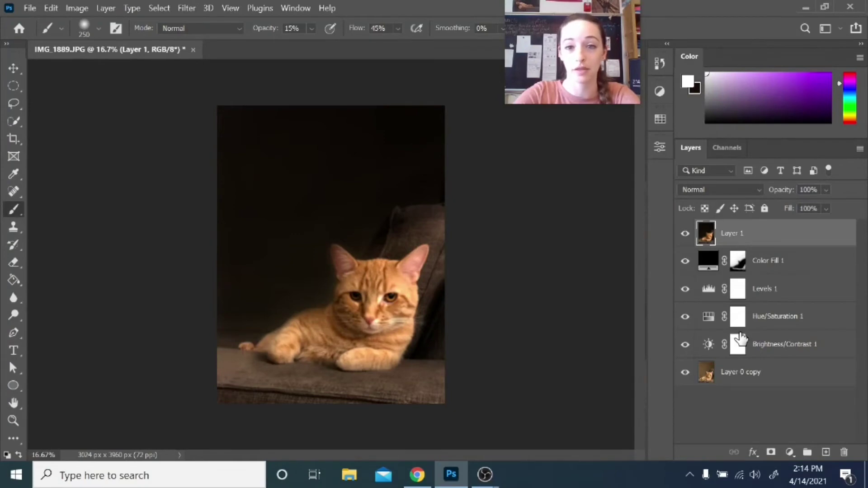
- Add a layer mask to the blurred layer and paint black at 900 px and 100% opacity over the cat and couch
click(771, 452)
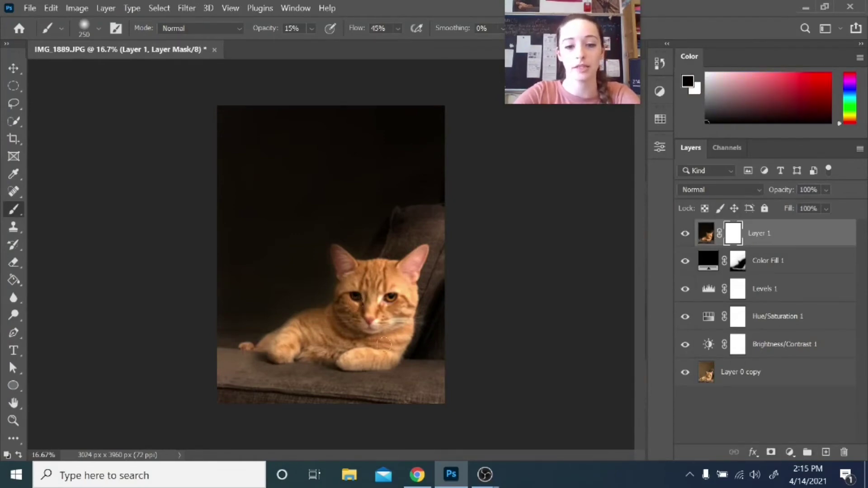
key(bracketright)
key(bracketright)
key(bracketright)
key(bracketright)
key(bracketright)
key(bracketright)
key(bracketright)
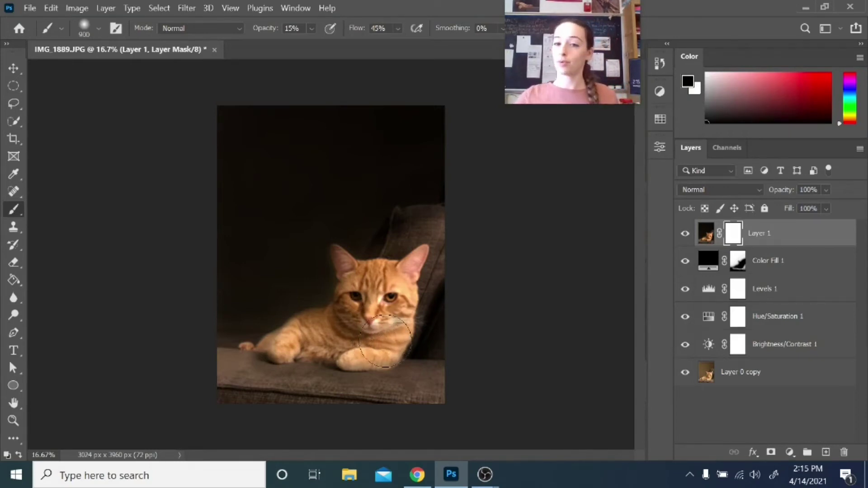
click(312, 29)
key(0)
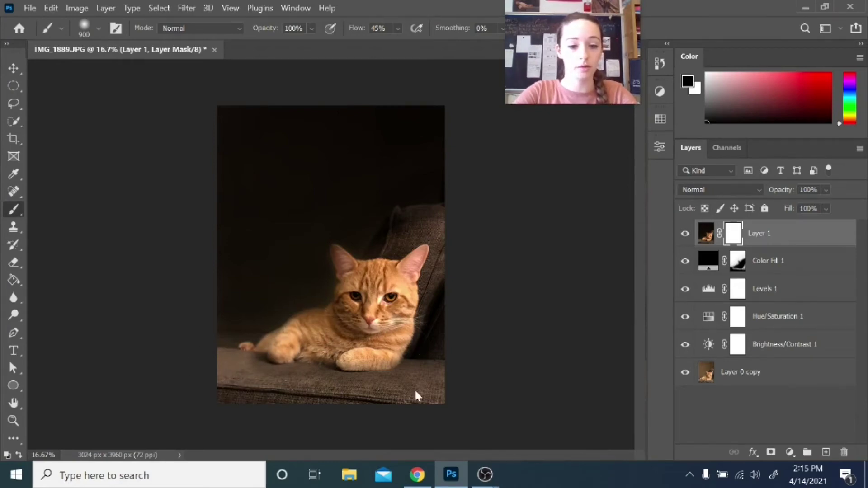
- Paint black on the mask with a smaller brush to bring back sharp detail along the cat's ears and body edges
key(z)
click(355, 373)
click(348, 320)
key(b)
key(bracketleft)
key(bracketleft)
key(bracketleft)
key(bracketleft)
key(bracketleft)
key(bracketleft)
key(bracketleft)
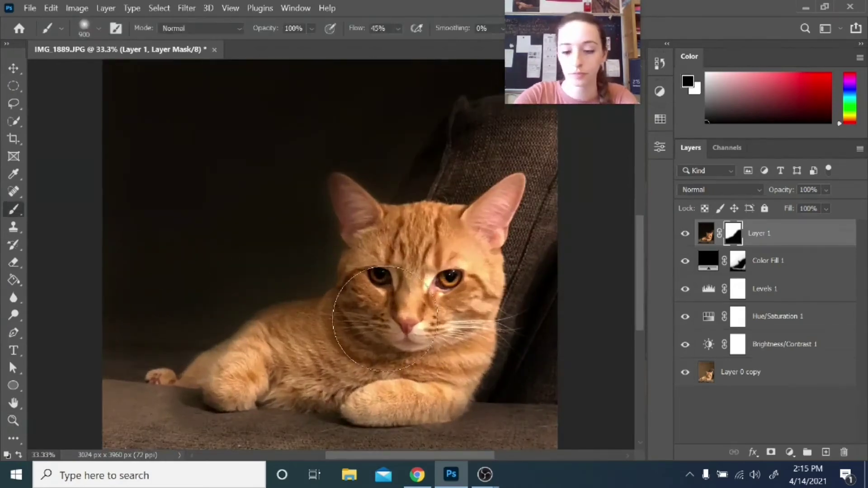
- Soften the transition between sharp and blurred areas around the cat with black on the mask at 500 px and 23% opacity
key(bracketright)
key(bracketright)
key(bracketright)
drag(312, 28, 287, 43)
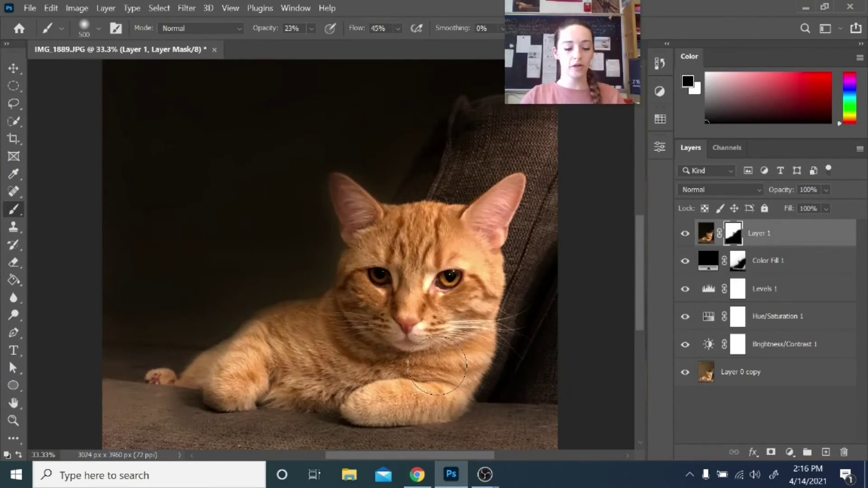
key(z)
key(ctrl+minus)
key(ctrl+minus)
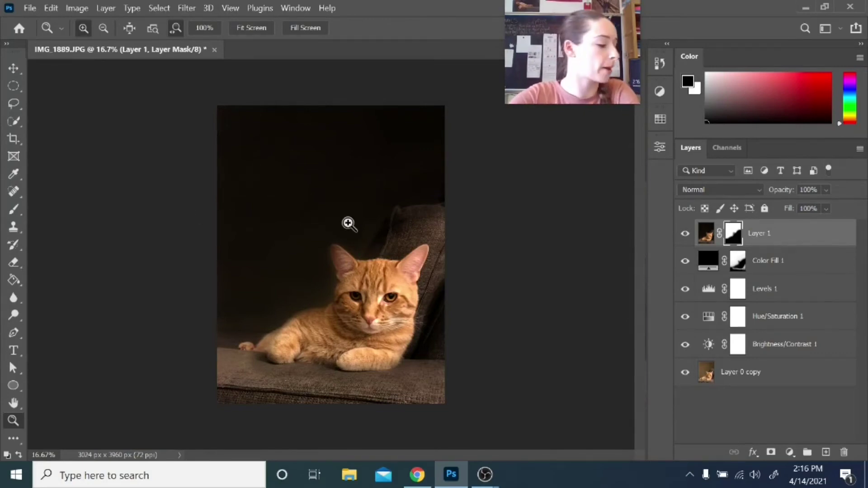
- Set up the Spot Healing Brush with 10% hardness and a size of 250 px for the couch seat
click(335, 389)
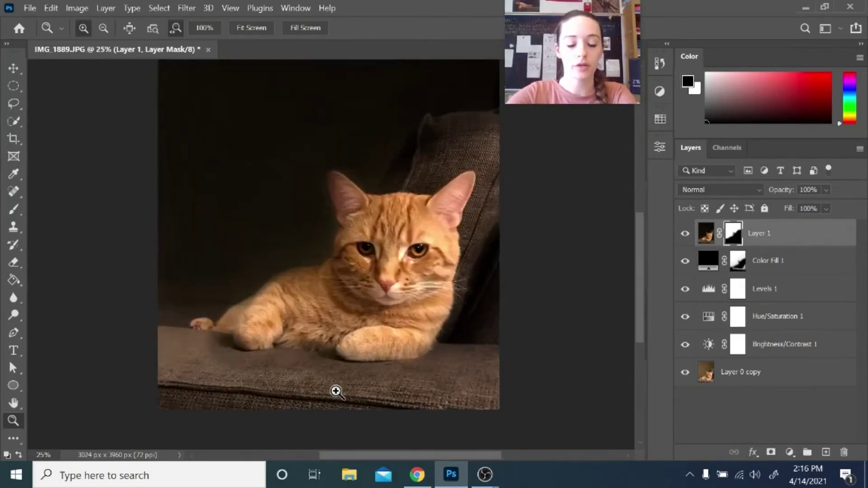
click(336, 390)
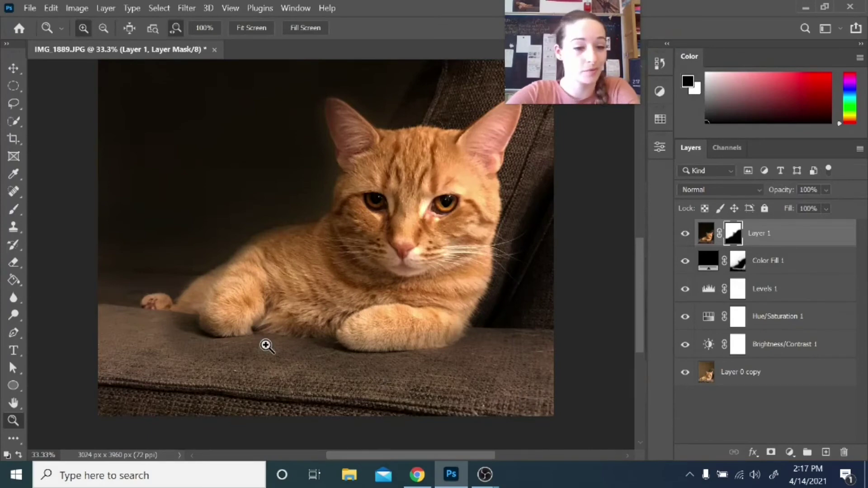
click(14, 193)
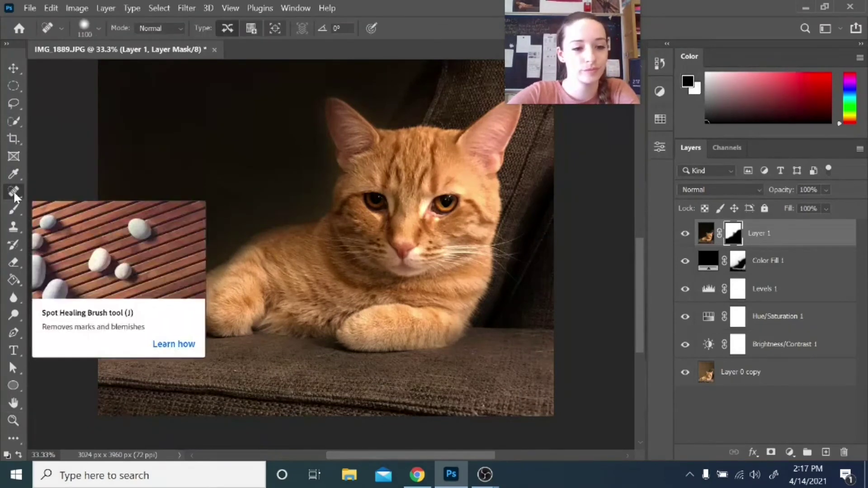
click(85, 28)
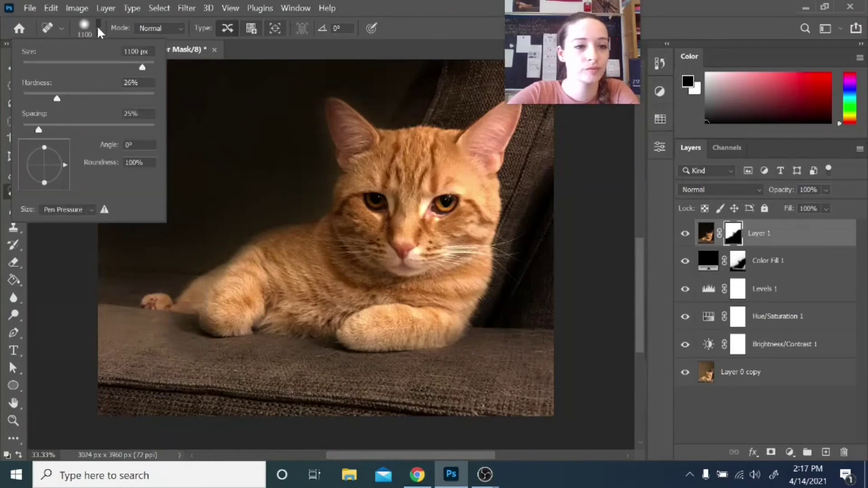
drag(57, 98, 36, 101)
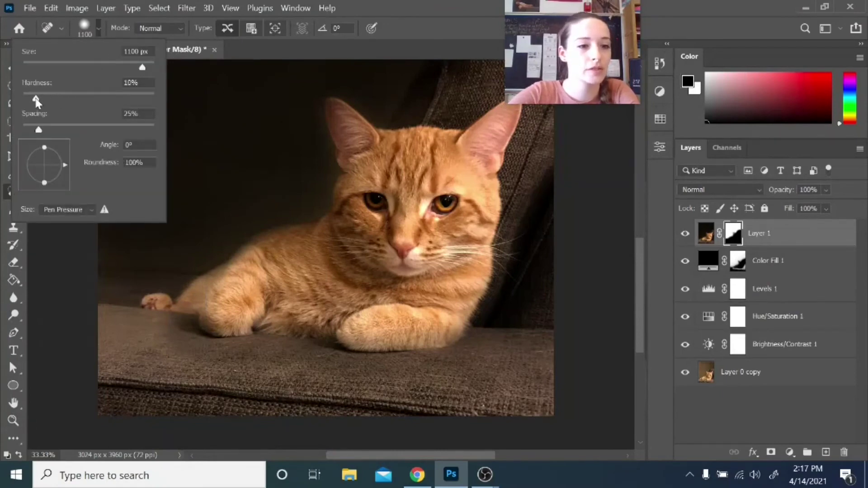
click(97, 29)
key(bracketleft)
key(bracketleft)
key(bracketleft)
key(bracketleft)
key(bracketleft)
key(bracketleft)
key(bracketleft)
key(bracketleft)
key(bracketleft)
- Switch from the mask to the blurred layer's image and stamp all visible layers onto a new layer above it
key(ctrl+2)
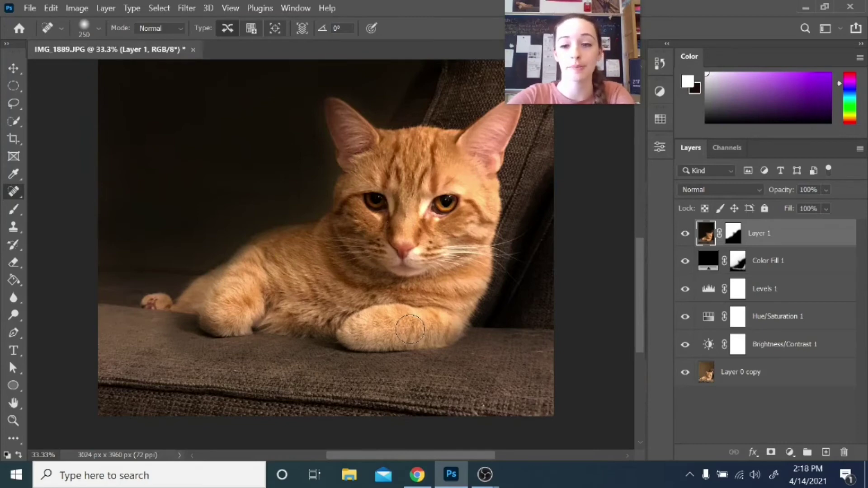
click(826, 453)
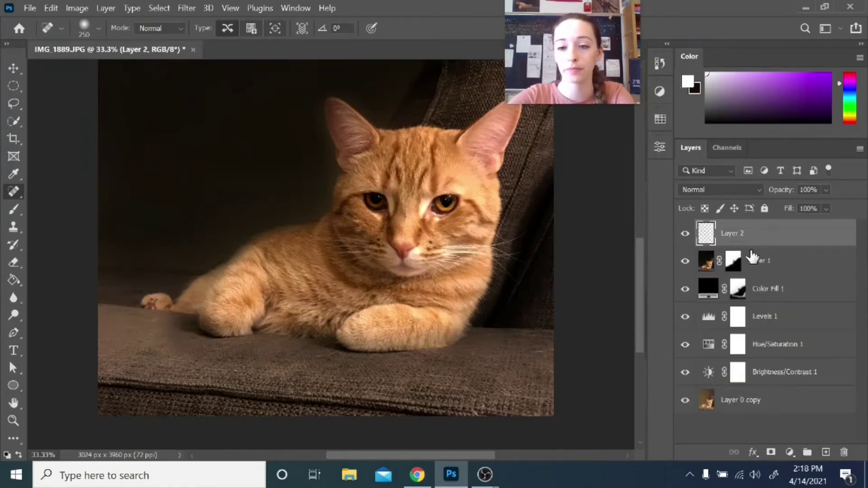
key(ctrl+shift+alt+e)
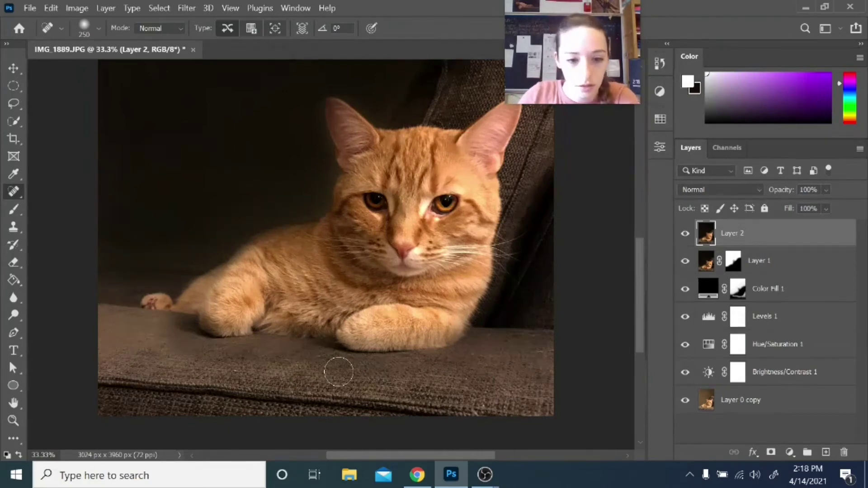
- Heal the specks and worn patches across the couch seat with the Spot Healing Brush, enlarging it to 400 px
mouse_move(312, 361)
mouse_down()
mouse_move(329, 357)
mouse_move(320, 385)
mouse_up()
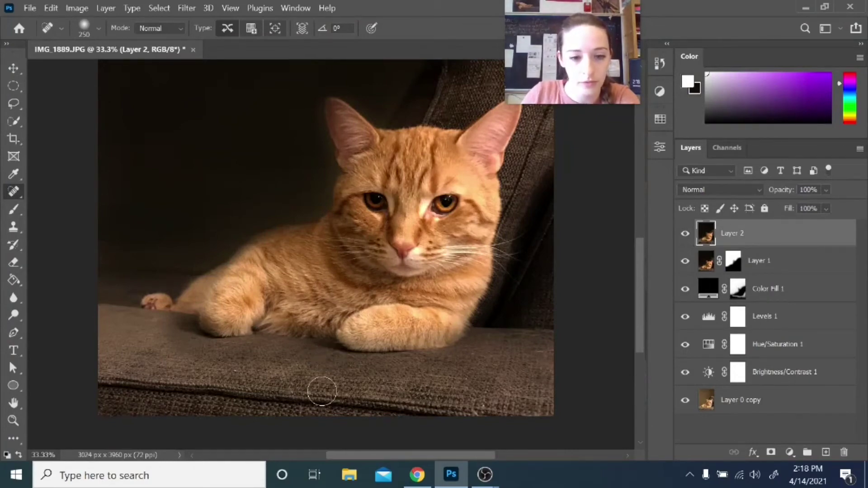
key(bracketright)
key(bracketright)
key(bracketright)
key(bracketright)
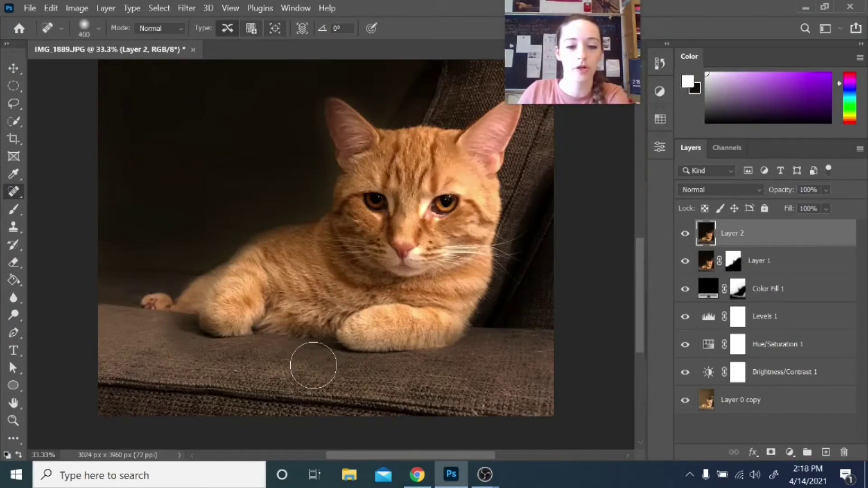
drag(423, 368, 468, 381)
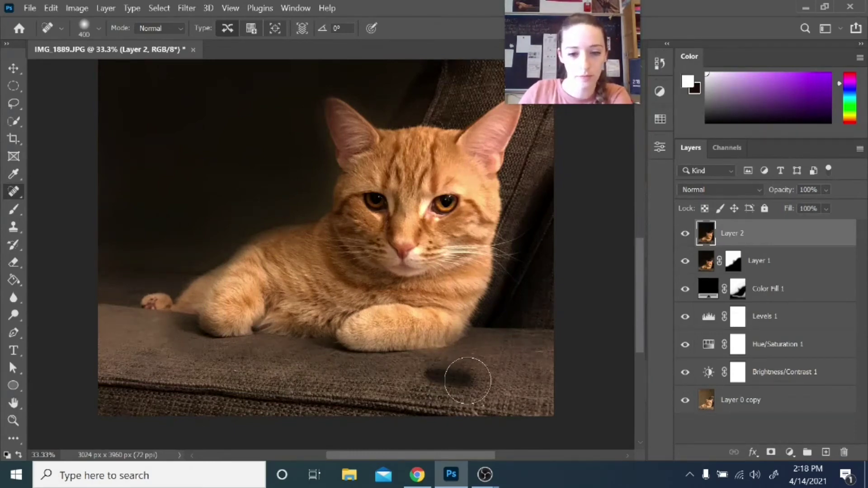
drag(468, 381, 470, 379)
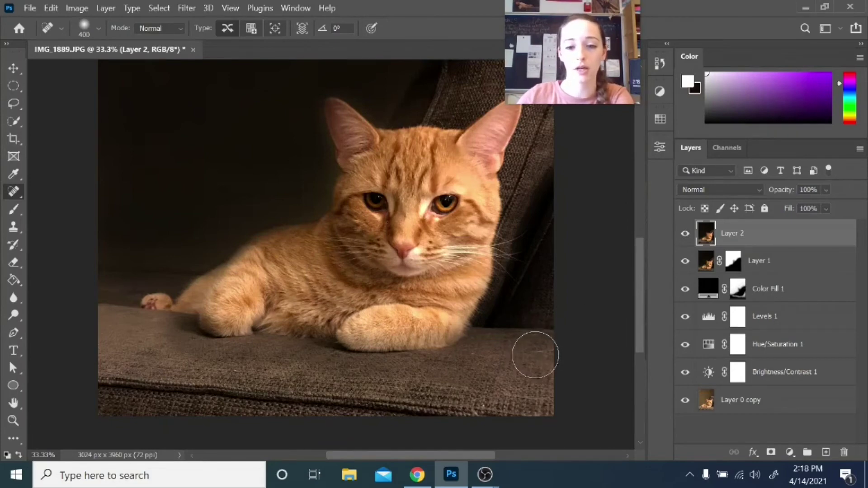
drag(536, 356, 549, 352)
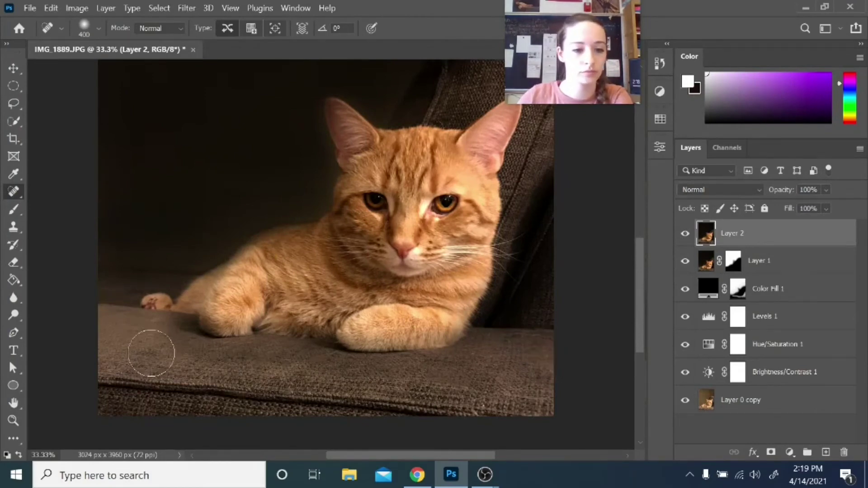
drag(284, 366, 298, 361)
drag(352, 370, 359, 370)
drag(229, 360, 242, 368)
drag(473, 355, 498, 353)
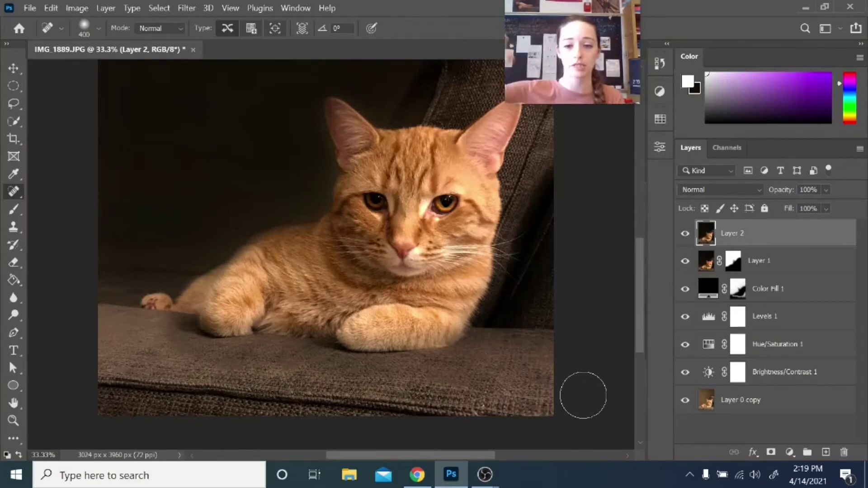
- Outline a loose area around both of the cat's eyes with the Lasso and copy it to a new layer
key(z)
key(ctrl+minus)
key(ctrl+minus)
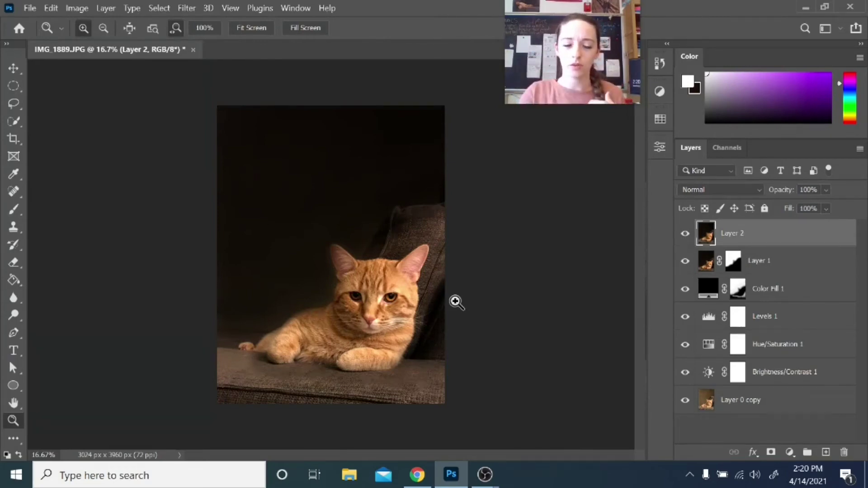
click(388, 299)
click(366, 289)
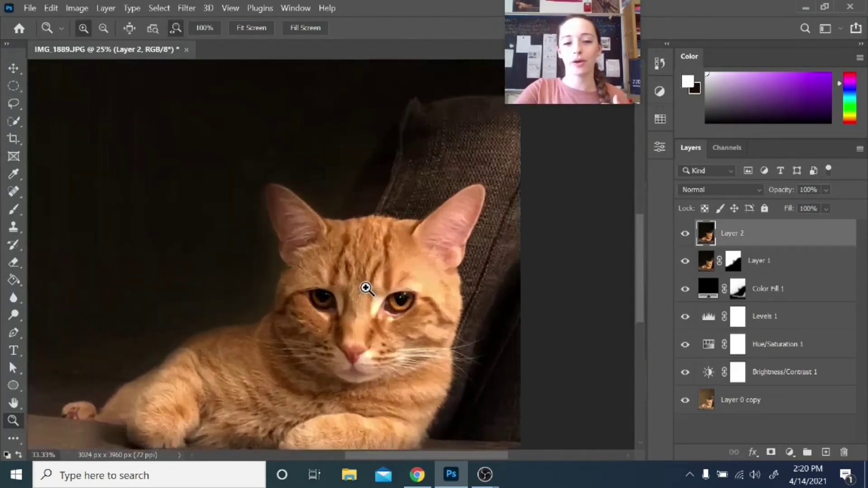
click(369, 339)
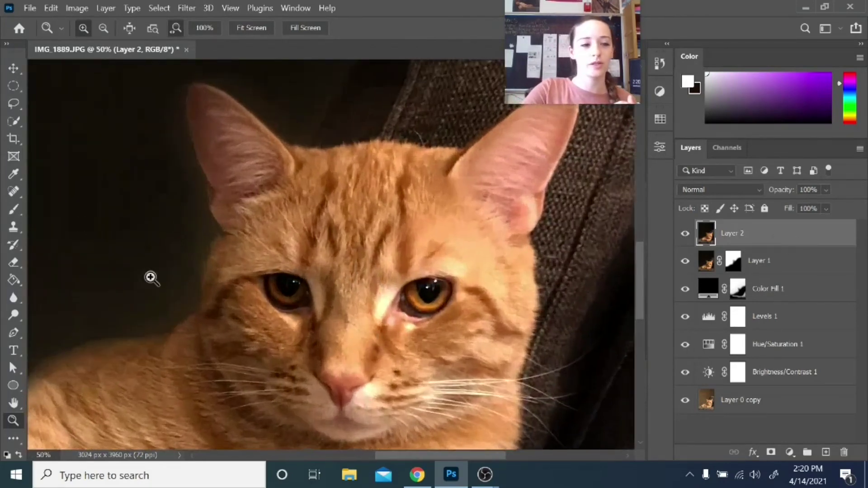
click(17, 122)
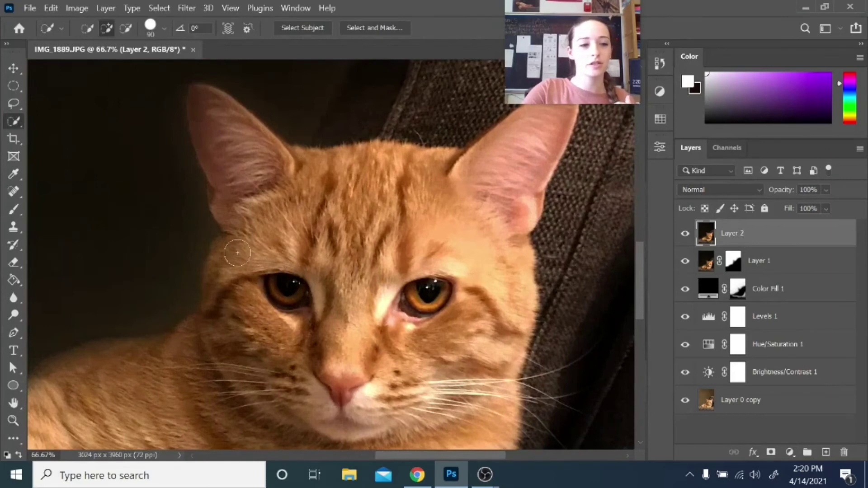
click(14, 103)
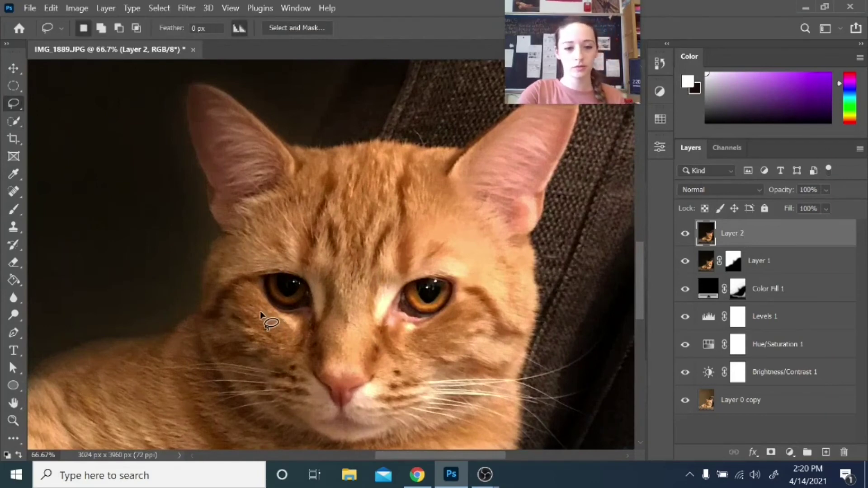
mouse_move(261, 313)
mouse_down()
mouse_move(264, 251)
mouse_move(303, 260)
mouse_move(351, 294)
mouse_move(403, 268)
mouse_move(466, 262)
mouse_move(484, 299)
mouse_move(462, 316)
mouse_move(404, 335)
mouse_move(344, 313)
mouse_move(301, 327)
mouse_move(262, 317)
mouse_move(294, 323)
mouse_up()
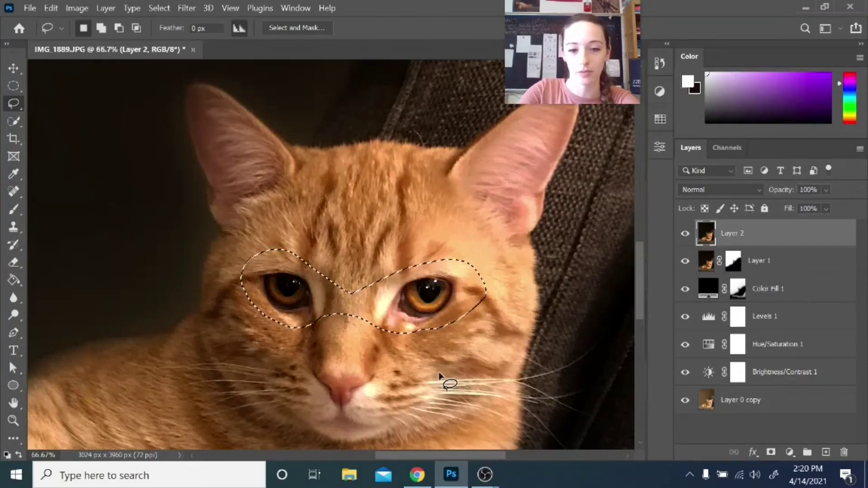
right_click(433, 297)
click(496, 131)
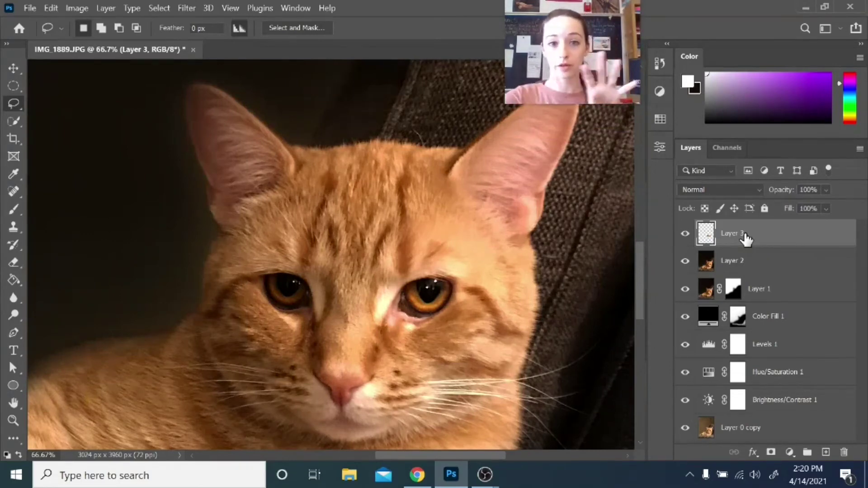
- Add a Color Balance adjustment layer and clip it to the copied eye layer
click(789, 452)
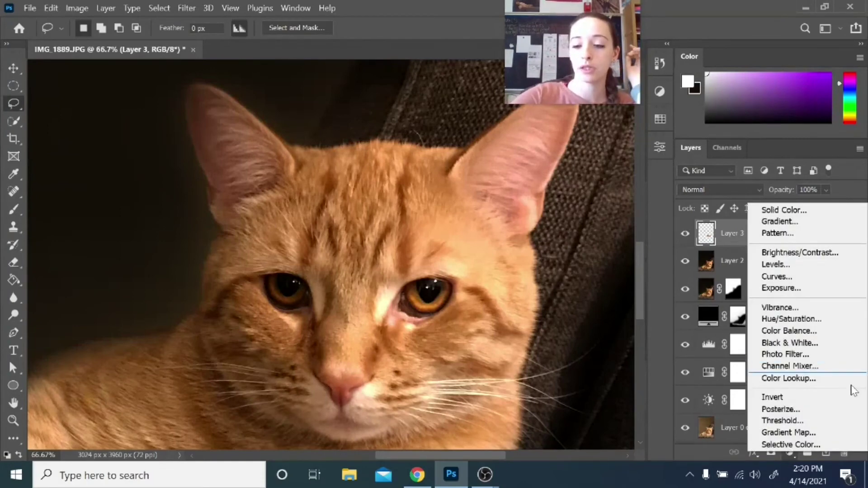
click(803, 332)
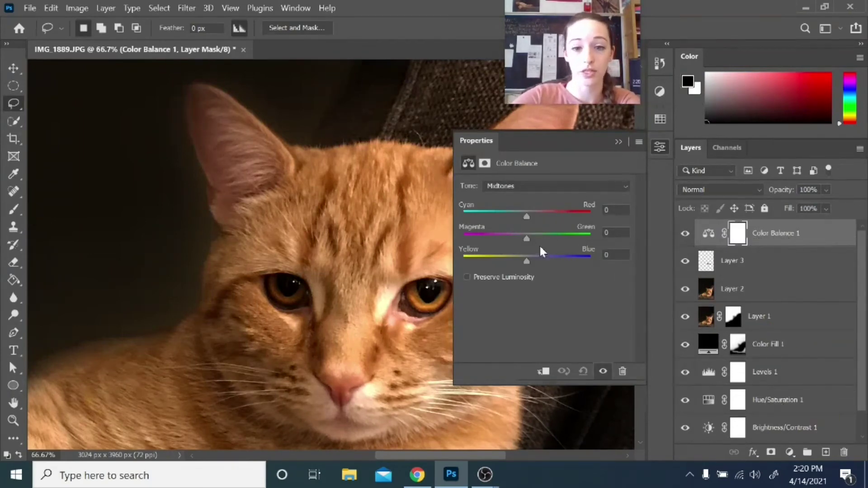
drag(528, 236, 555, 237)
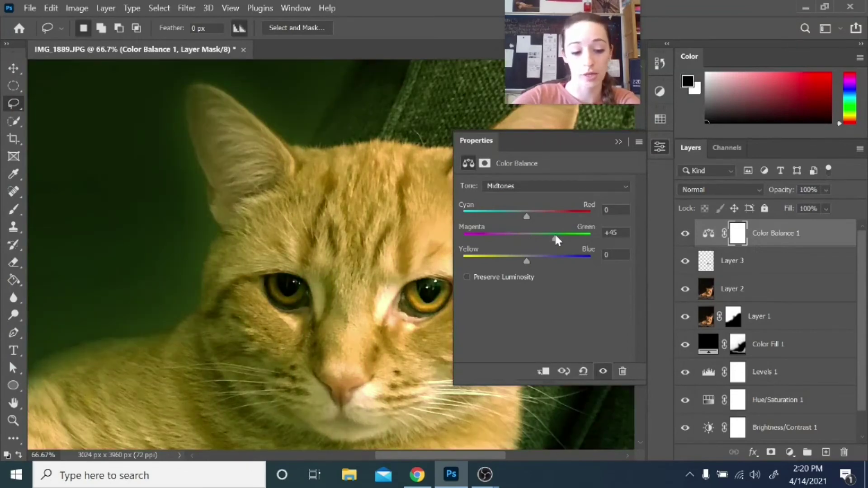
key(ctrl+z)
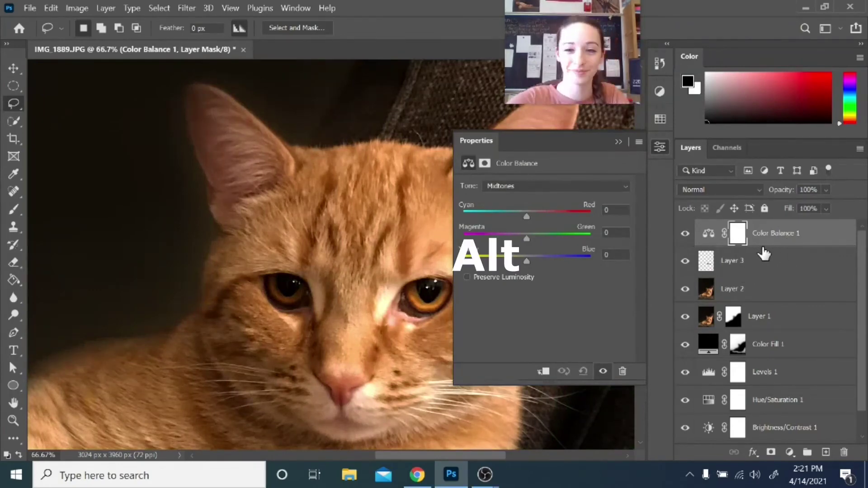
key(alt)
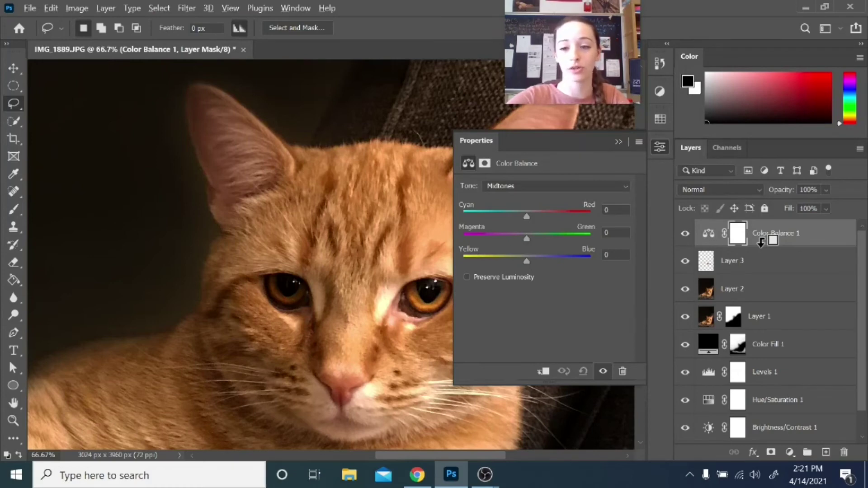
alt+click(761, 246)
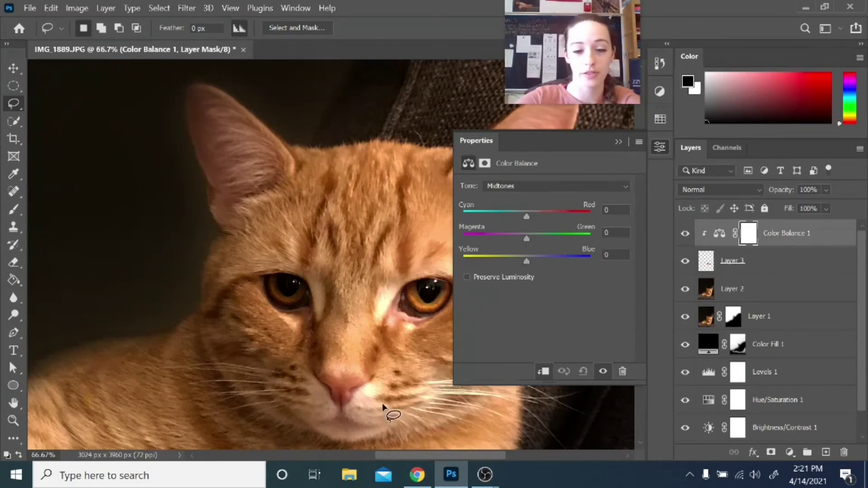
- Tint the eye area through the Color Balance midtones with green +49, blue +33 and red about +13
drag(393, 450, 411, 452)
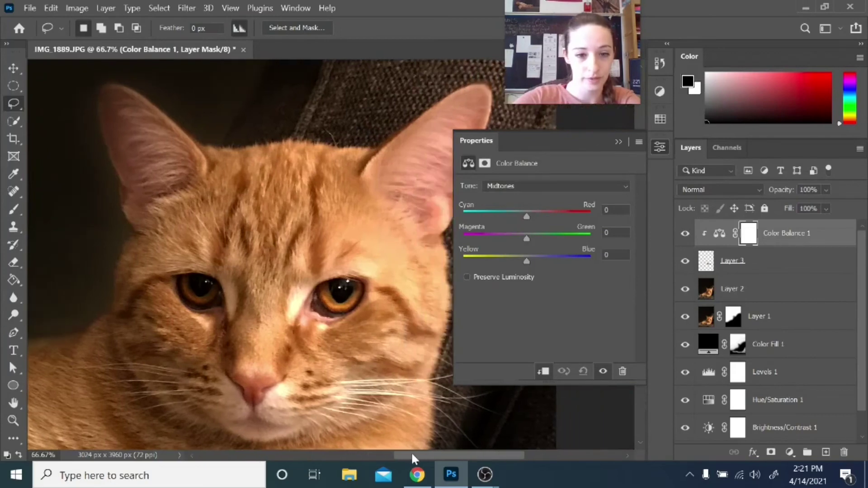
drag(527, 238, 561, 236)
drag(526, 261, 545, 264)
mouse_move(542, 222)
mouse_down()
mouse_move(544, 214)
mouse_move(536, 220)
mouse_up()
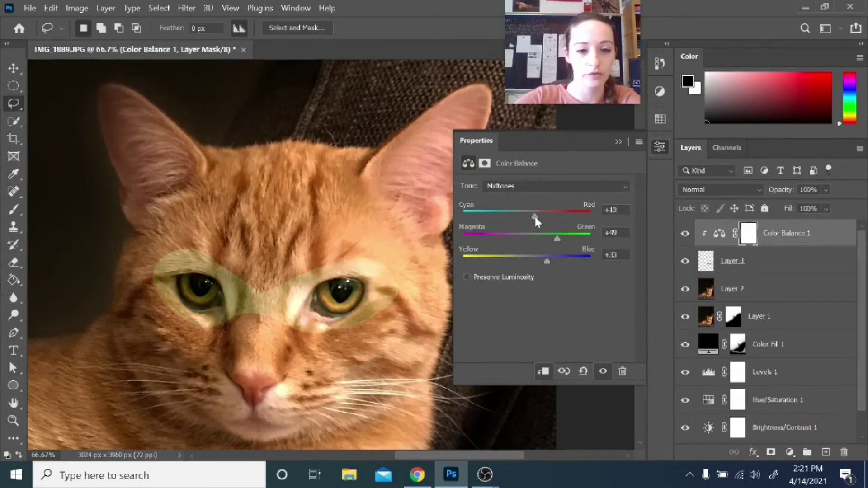
drag(532, 215, 535, 216)
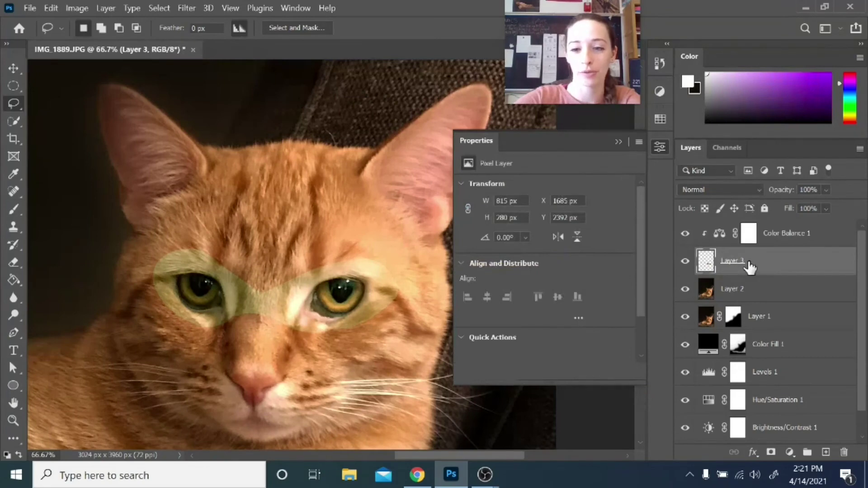
- Add a mask to the eye layer and paint black at 100% opacity over the tinted fur around both eyes
click(772, 453)
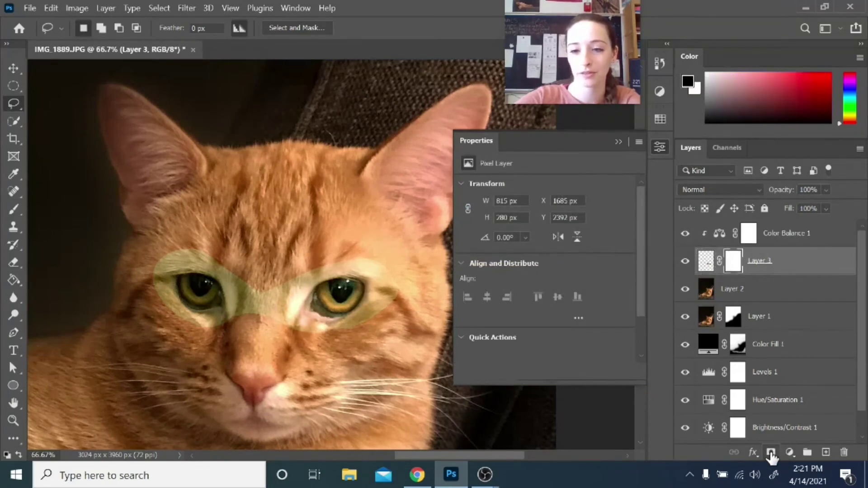
key(b)
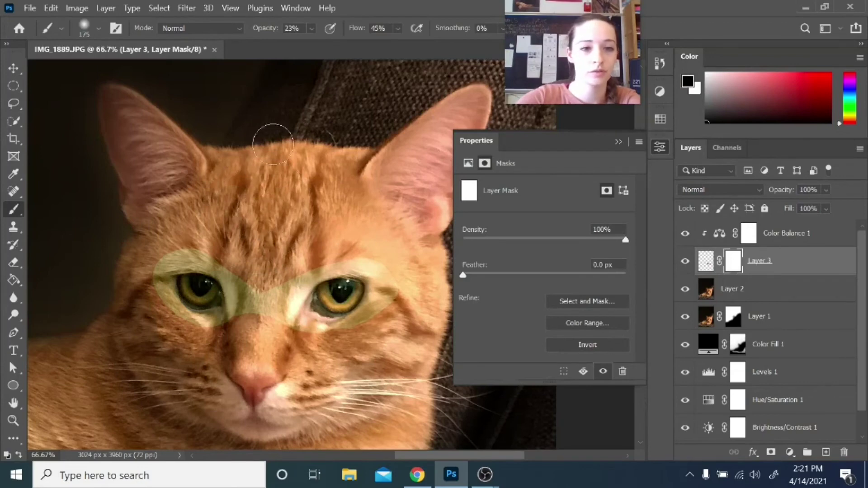
click(311, 29)
drag(318, 45, 367, 44)
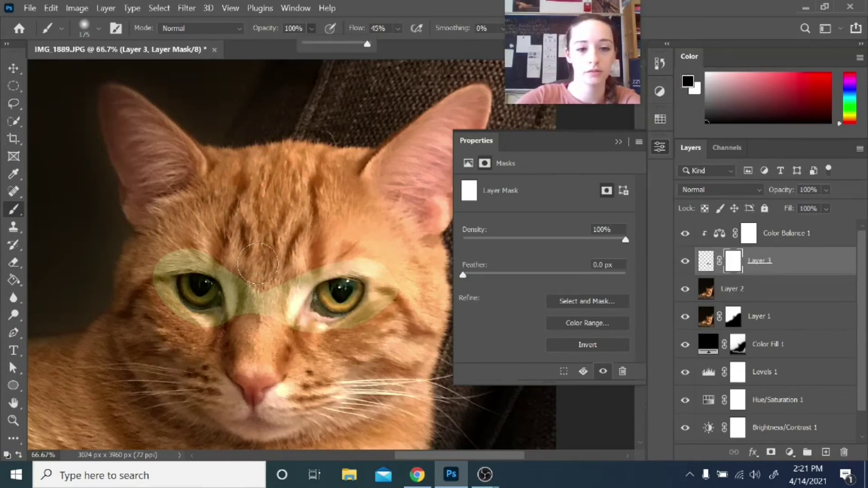
mouse_move(258, 264)
mouse_down()
mouse_move(247, 311)
mouse_move(313, 268)
mouse_move(371, 317)
mouse_move(282, 270)
mouse_move(248, 281)
mouse_move(213, 261)
mouse_move(157, 264)
mouse_move(154, 290)
mouse_move(163, 312)
mouse_move(202, 328)
mouse_move(243, 314)
mouse_move(276, 269)
mouse_up()
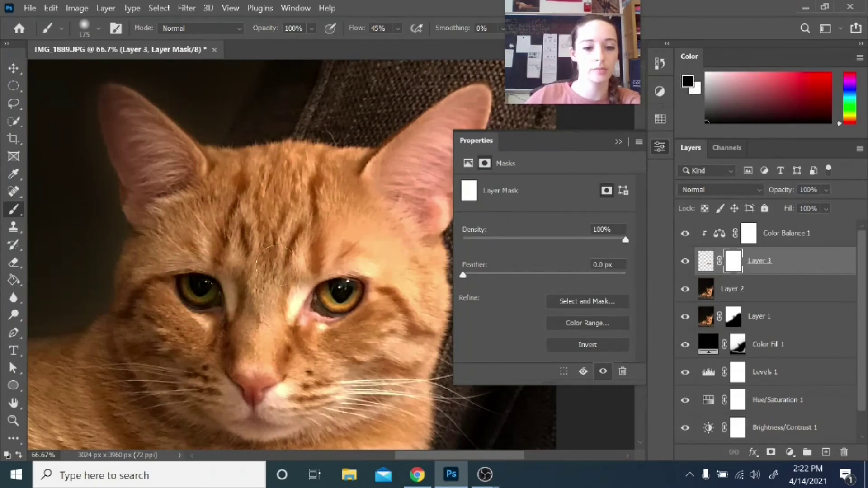
- Set the Color Balance midtones to green +100 and blue +88, and reduce the red
click(786, 236)
drag(582, 239, 580, 240)
click(569, 259)
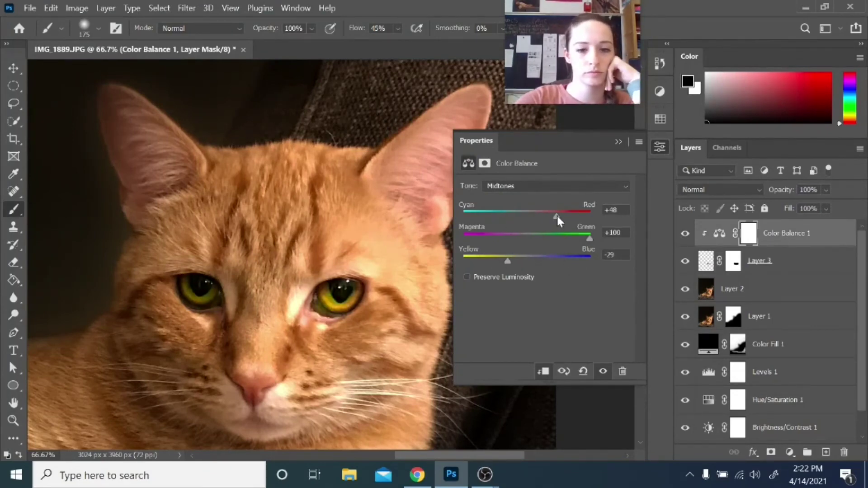
drag(510, 260, 583, 262)
key(z)
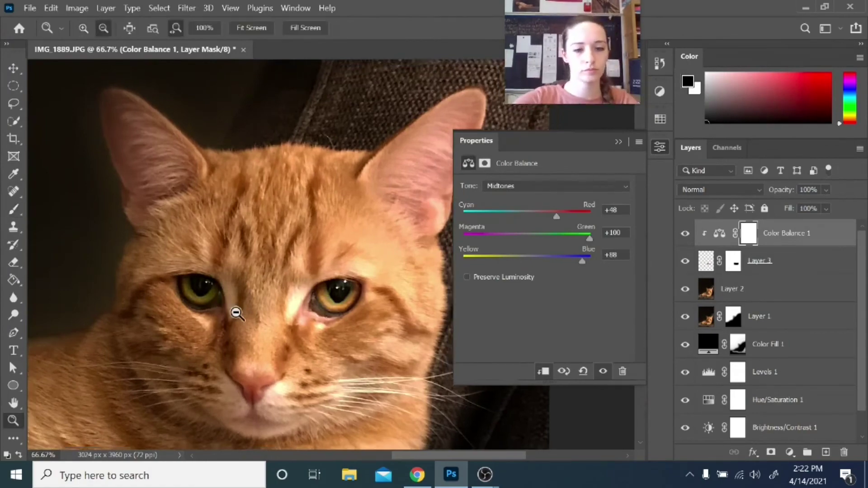
alt+click(246, 387)
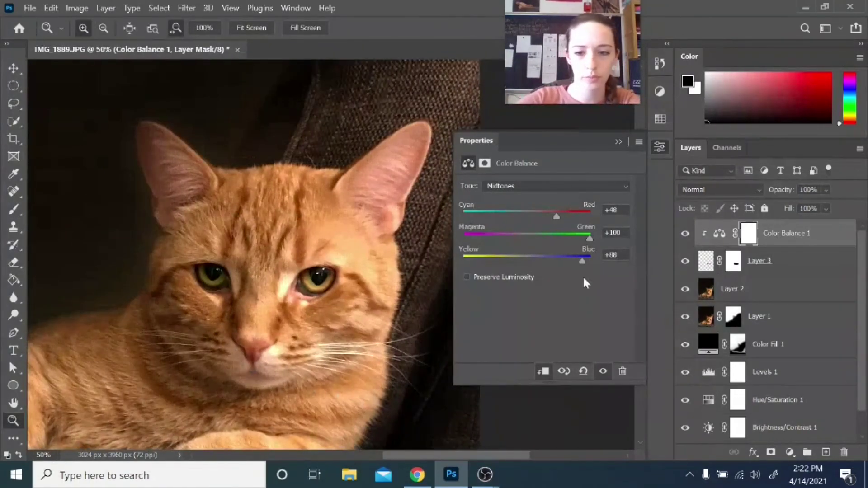
drag(556, 216, 528, 217)
- Paint white on the eye layer's mask with a 200 px brush to restore the tint over both eyes
click(733, 261)
key(b)
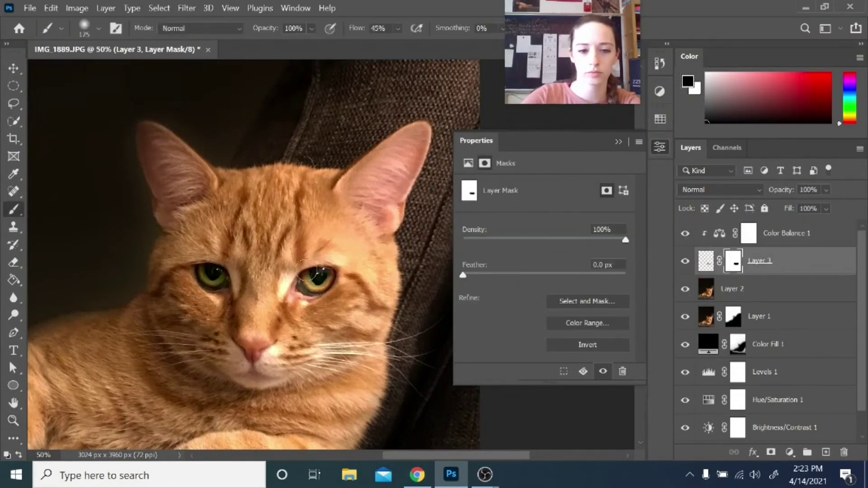
key(x)
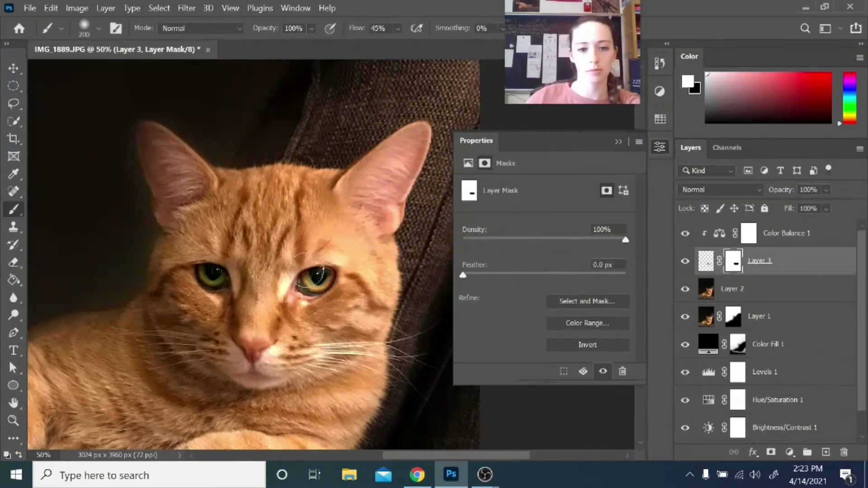
drag(310, 276, 325, 278)
drag(209, 274, 215, 278)
- Set the red midtones of the eye Color Balance adjustment to +40
click(755, 238)
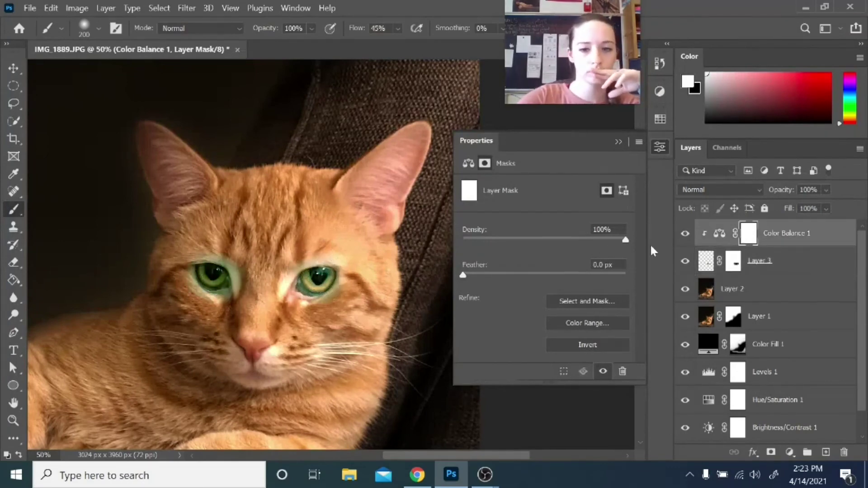
click(769, 235)
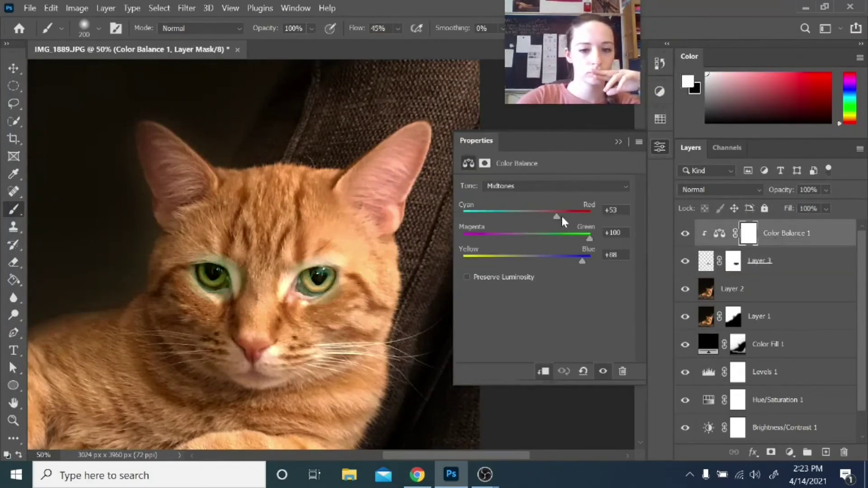
drag(561, 216, 552, 213)
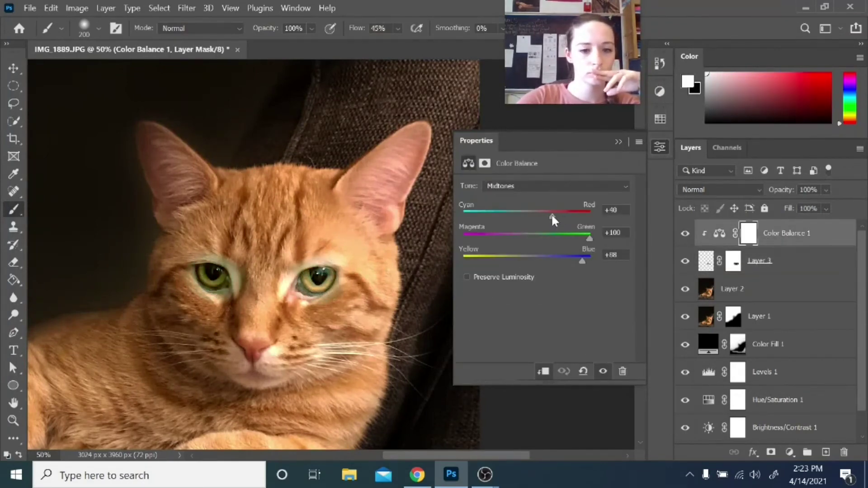
- Clip a Brightness/Contrast adjustment to the eye colour layers, lowering the brightness and raising the contrast
click(789, 451)
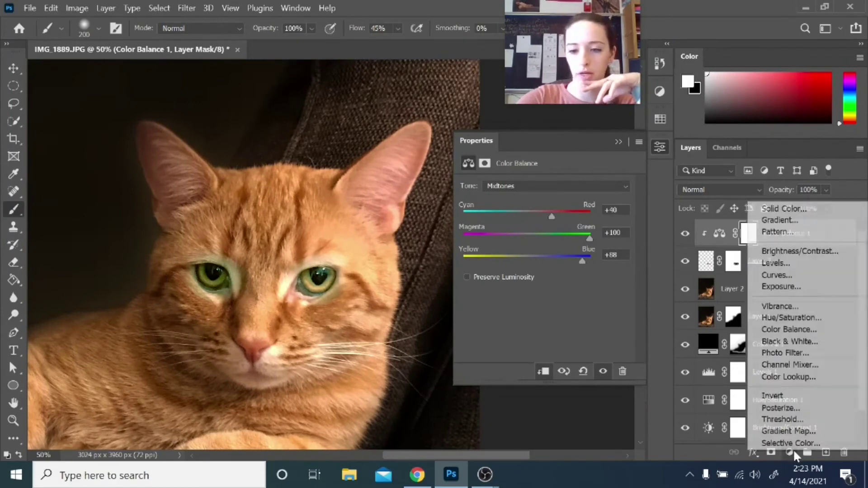
click(804, 253)
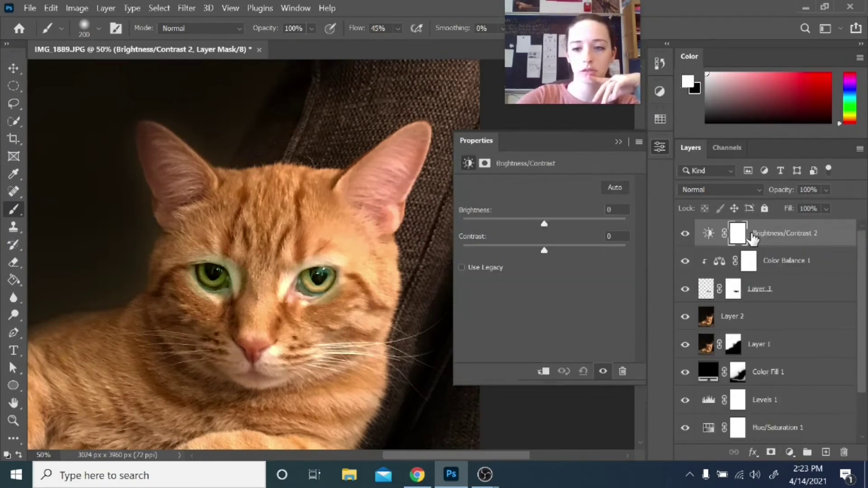
key(alt)
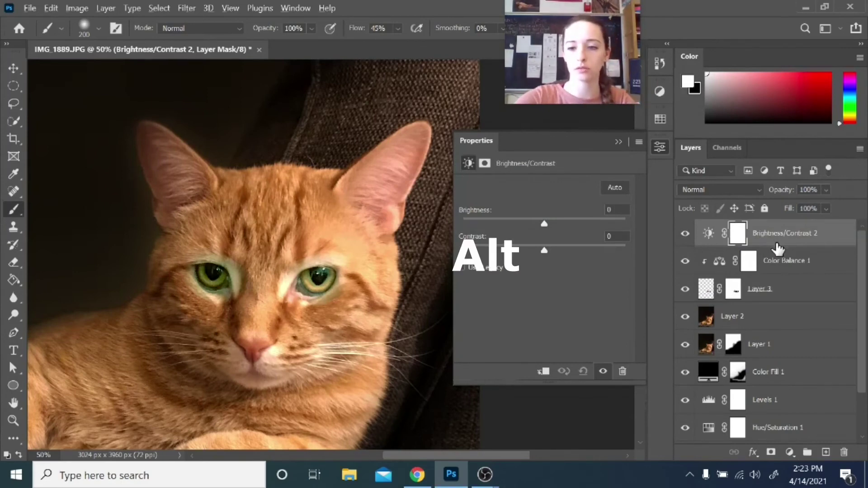
alt+click(778, 241)
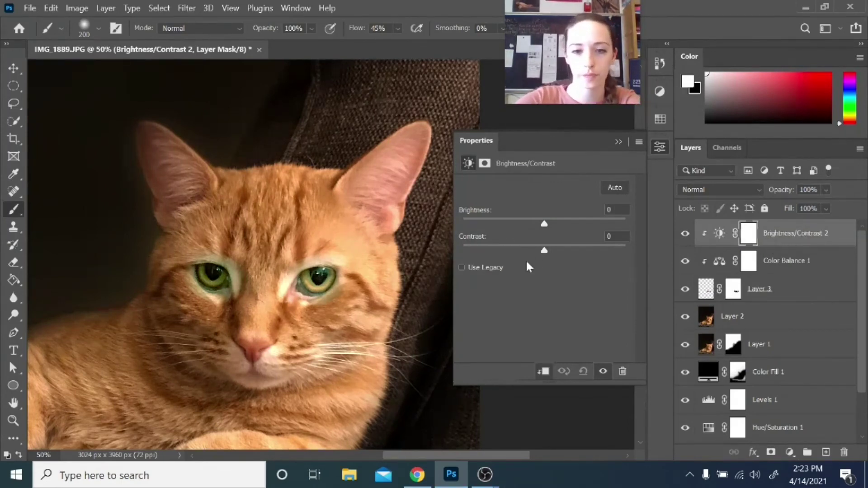
drag(555, 251, 527, 228)
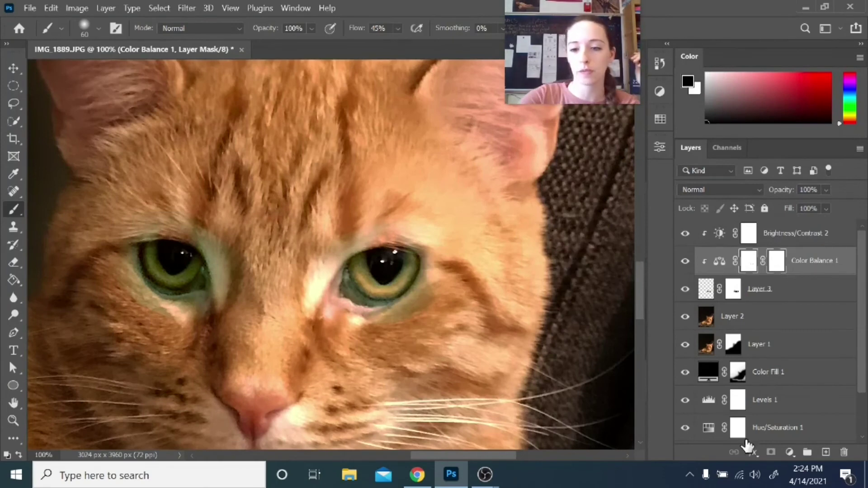
- Paint black on Layer 3's mask over the green-tinted fur around both eyes, using a 50 px brush at 48% and 19% opacity
click(735, 289)
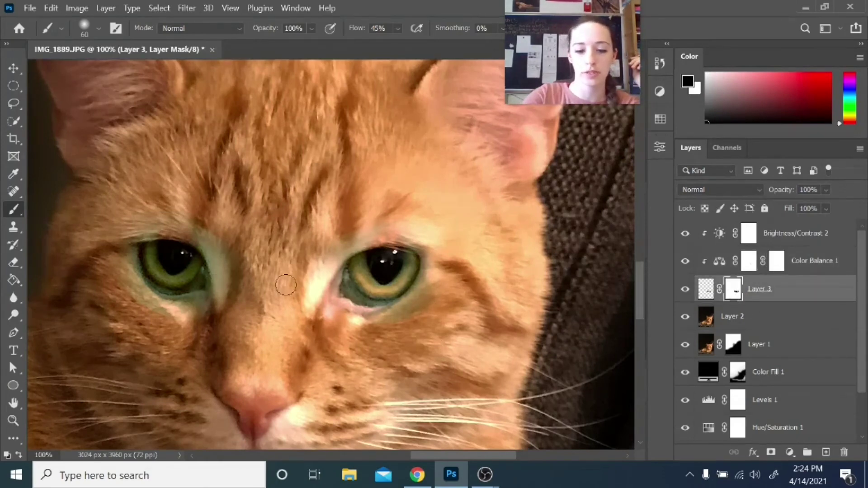
key(bracketright)
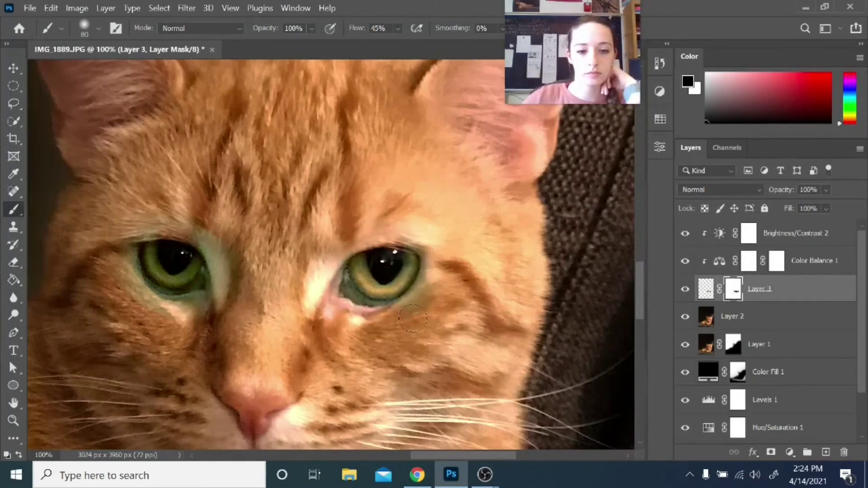
key(bracketleft)
key(bracketleft)
key(bracketleft)
key(4)
key(8)
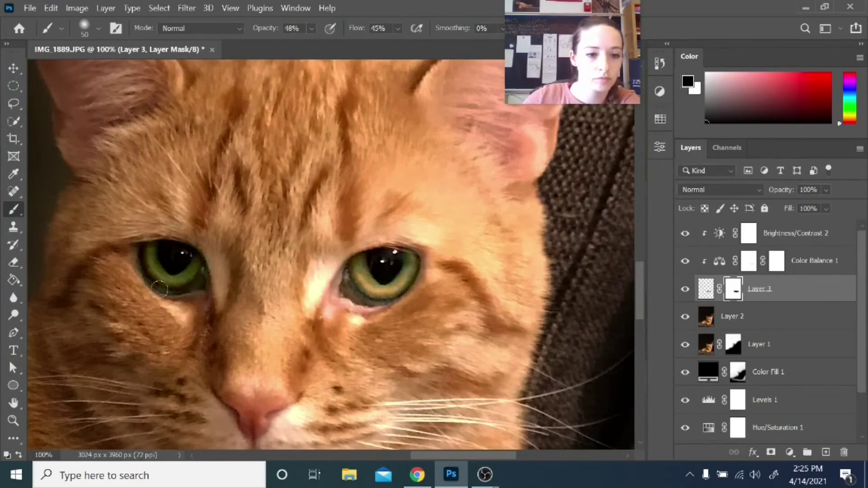
key(1)
key(9)
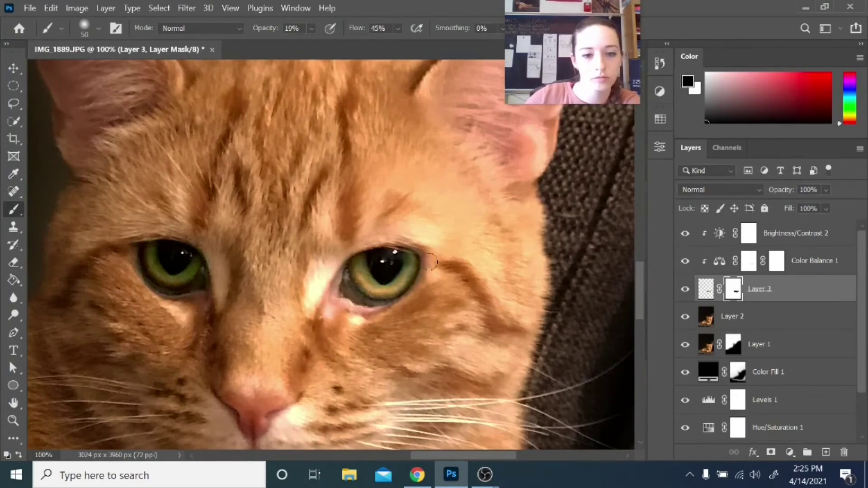
- Lower the brightness of the clipped eye Brightness/Contrast adjustment further and check the whole image
key(z)
scroll(248, 353, down, 4)
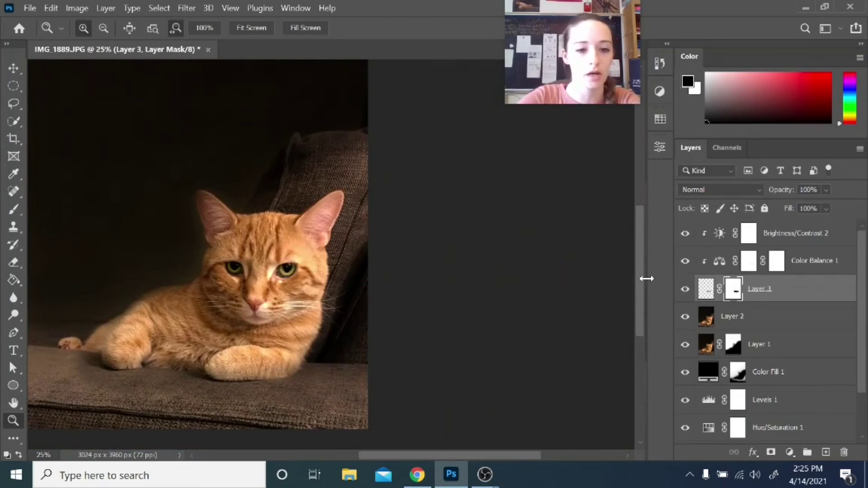
alt+click(208, 290)
click(347, 303)
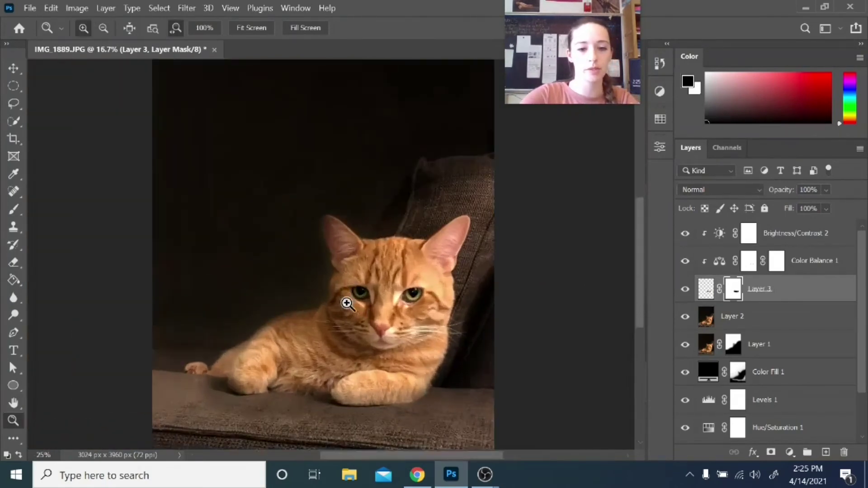
click(797, 233)
click(719, 233)
drag(527, 224, 504, 227)
click(619, 142)
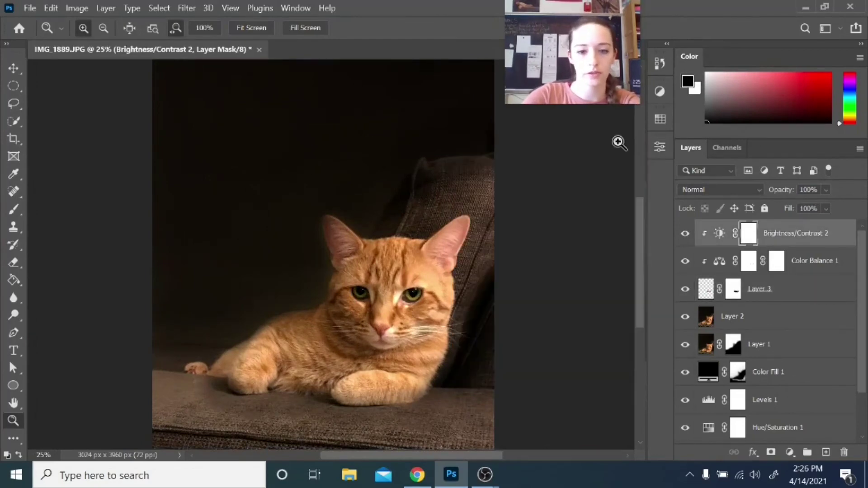
click(216, 386)
alt+click(322, 361)
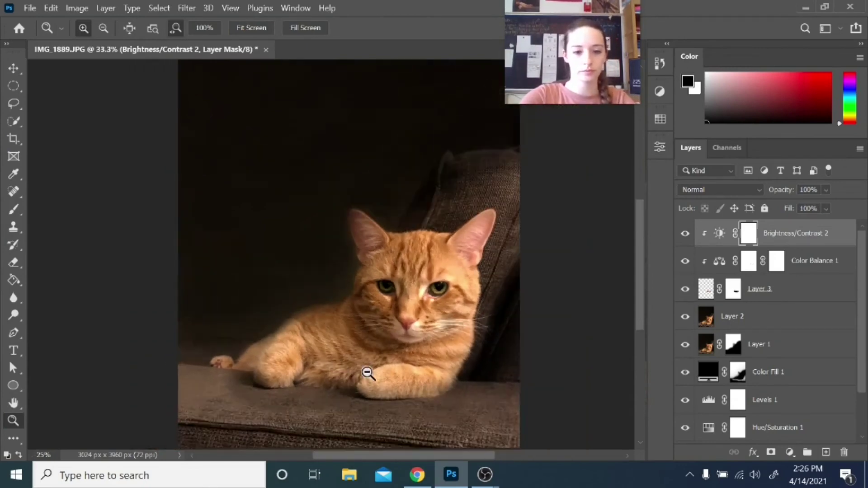
alt+click(367, 372)
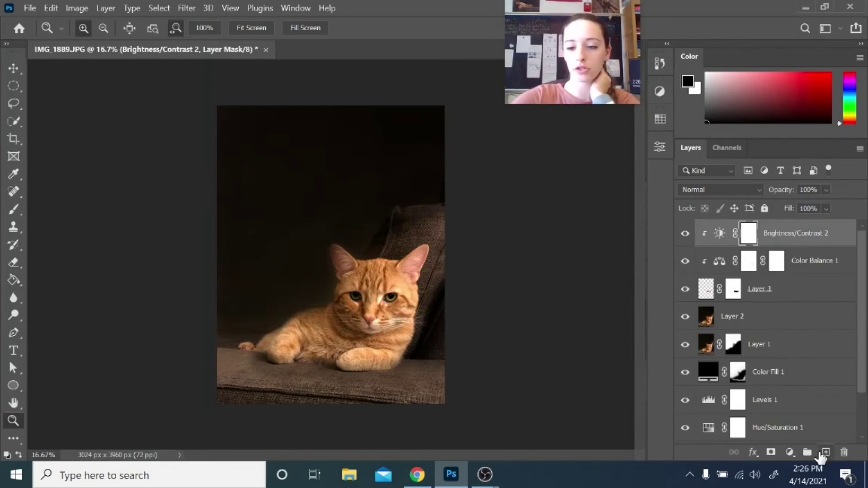
- Add a Color Balance adjustment over the whole image with midtones at red +13, magenta -18 and blue +11
click(791, 452)
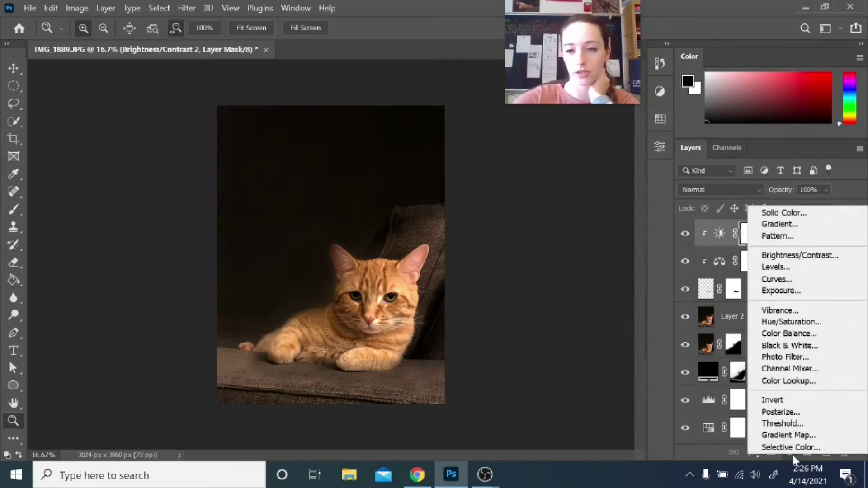
click(796, 333)
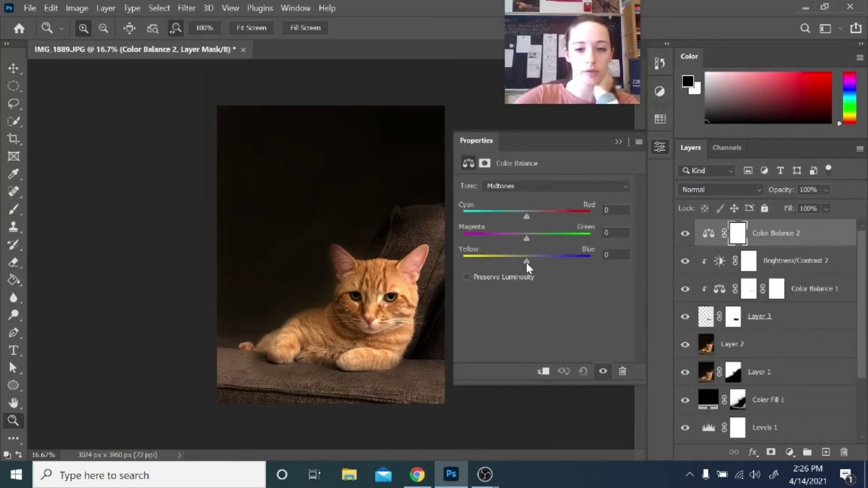
drag(527, 262, 517, 240)
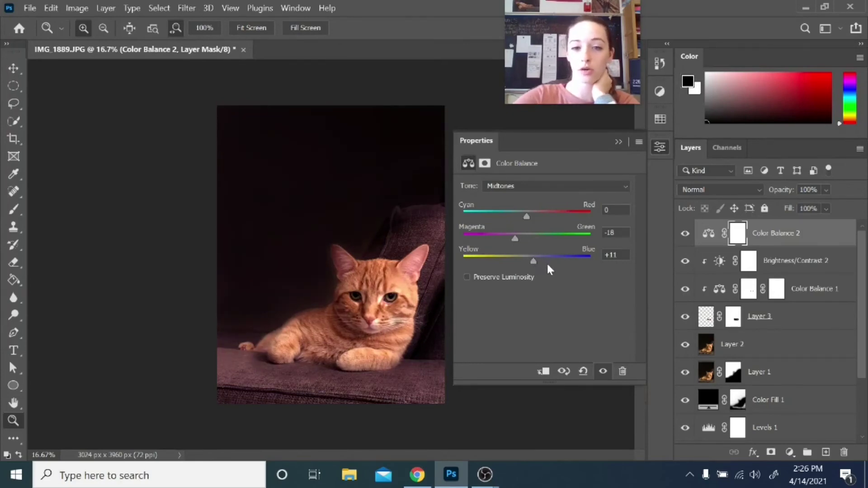
drag(527, 218, 535, 218)
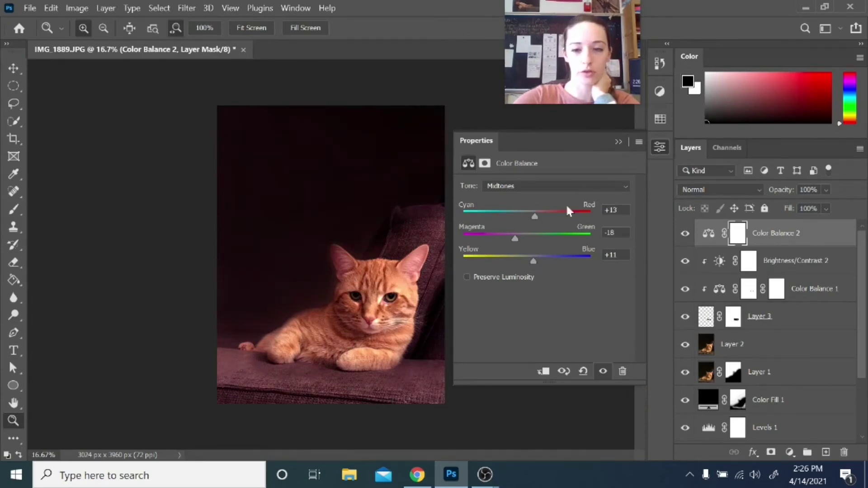
- Reduce the new Color Balance layer's opacity to 24% and compare the image with and without it
click(618, 141)
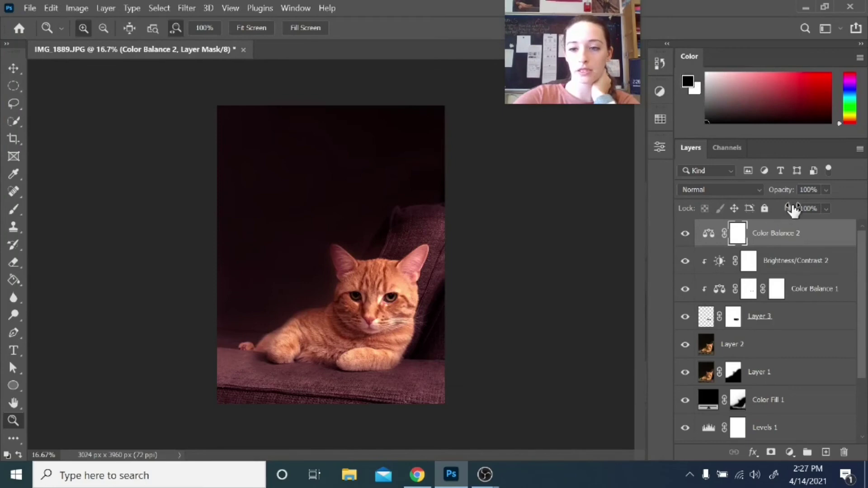
click(828, 190)
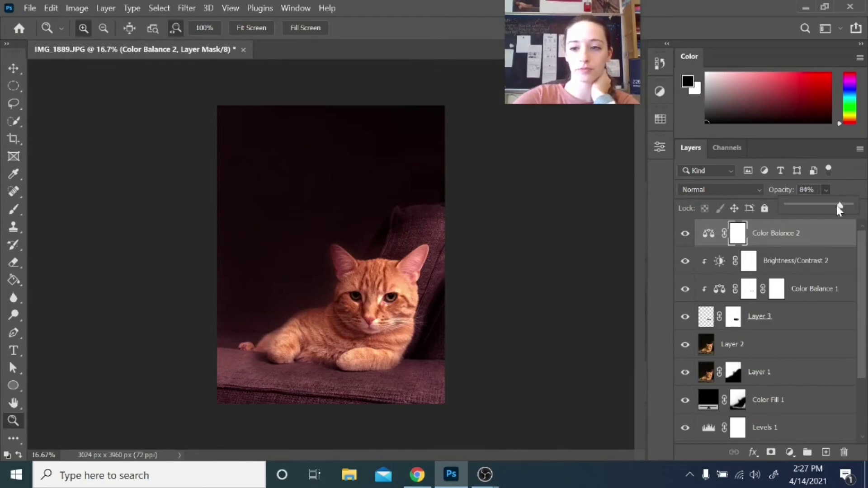
drag(838, 206, 802, 207)
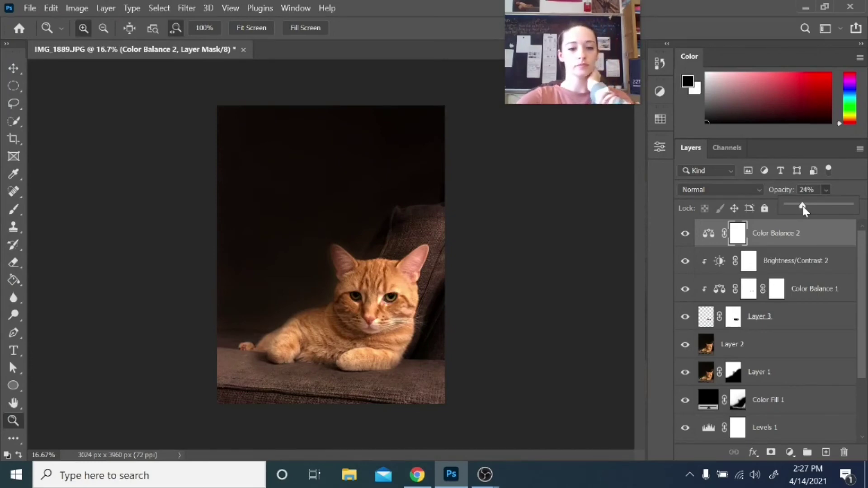
click(686, 234)
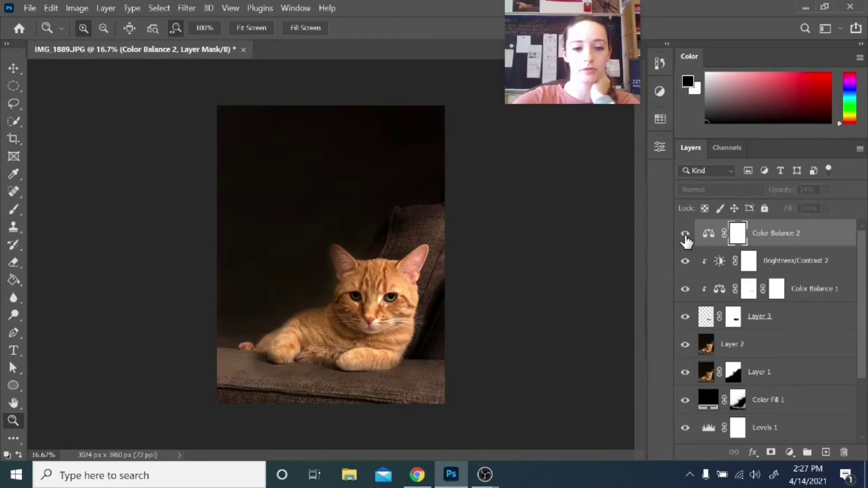
click(685, 235)
click(686, 234)
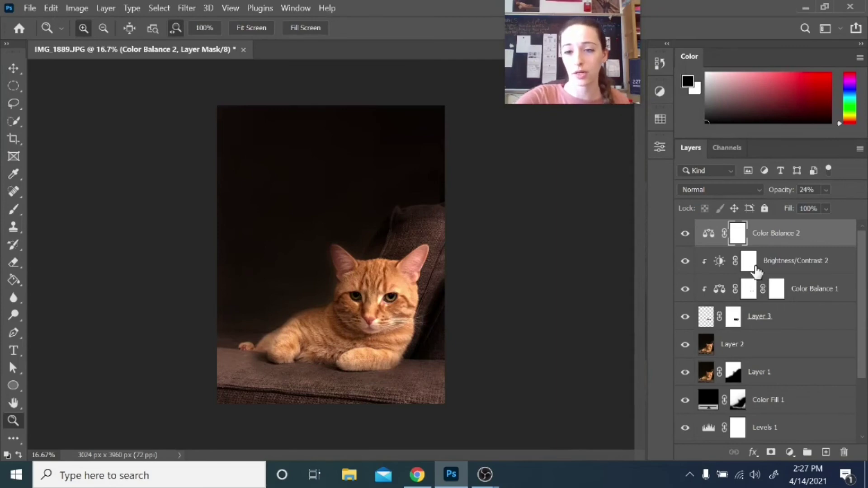
- Stamp all visible layers onto a new top layer, and copy the cat from it onto its own layer using a 175 px Quick Selection
click(825, 454)
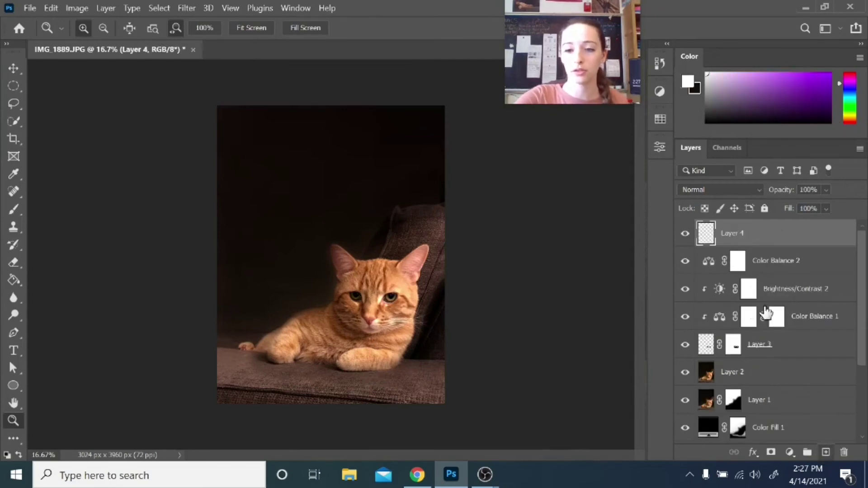
key(shift+ctrl+alt+e)
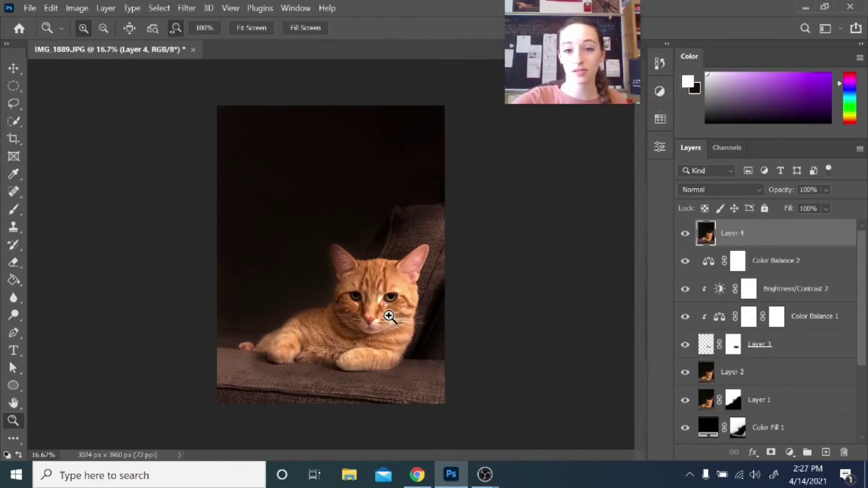
click(14, 122)
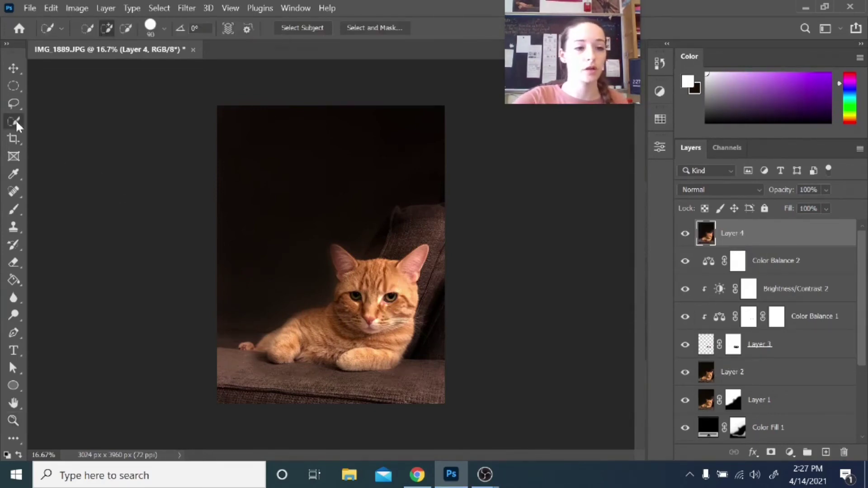
key(bracketright)
key(bracketright)
key(bracketright)
key(bracketright)
mouse_move(275, 345)
mouse_down()
mouse_move(334, 337)
mouse_move(364, 316)
mouse_move(378, 294)
mouse_move(369, 271)
mouse_move(394, 357)
mouse_move(344, 267)
mouse_move(270, 350)
mouse_move(245, 351)
mouse_move(233, 378)
mouse_move(330, 378)
mouse_up()
key(alt)
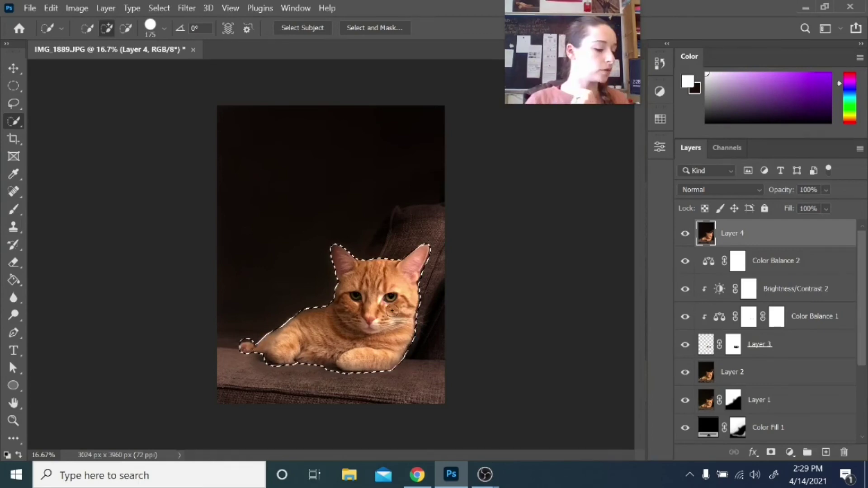
right_click(366, 305)
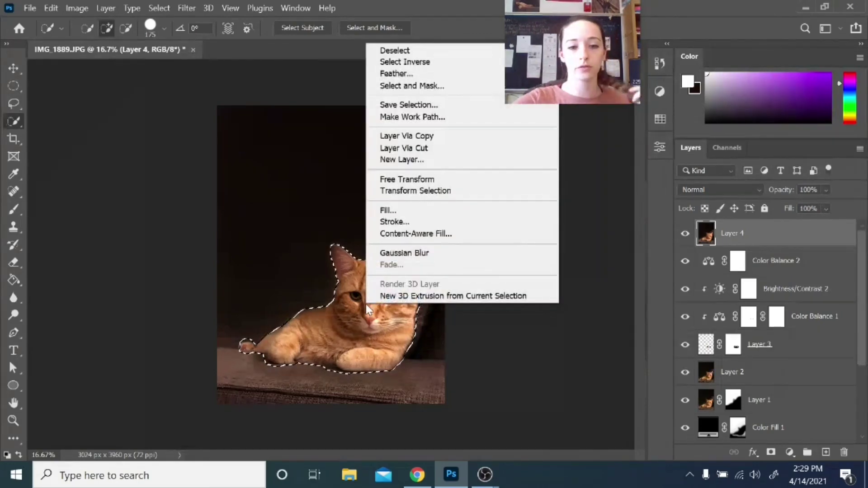
click(417, 137)
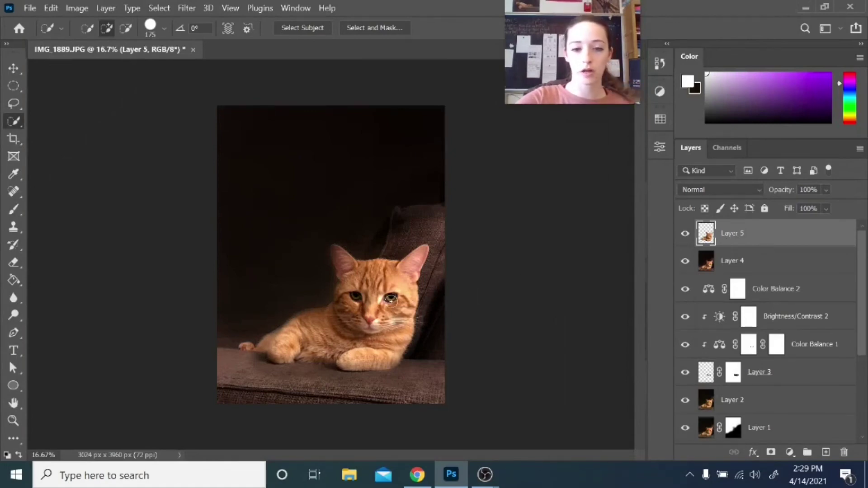
- Clip a Levels adjustment to the cat layer with input levels of 20, 0.89 and 236
click(790, 453)
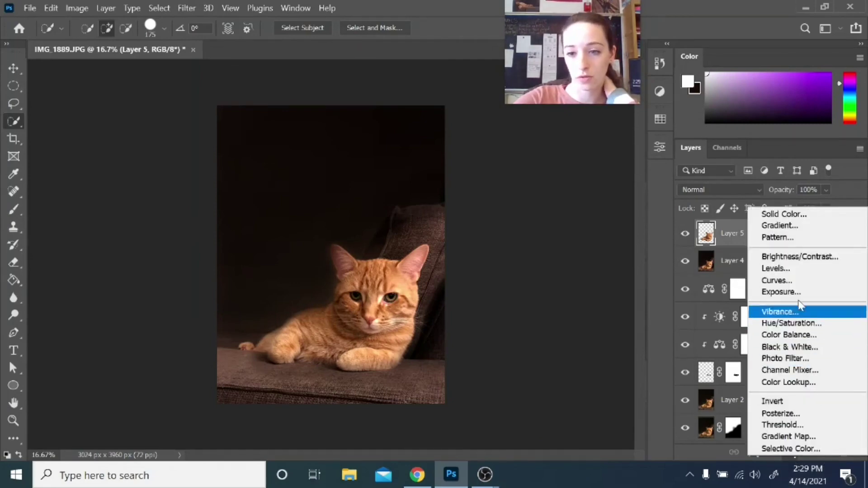
click(790, 268)
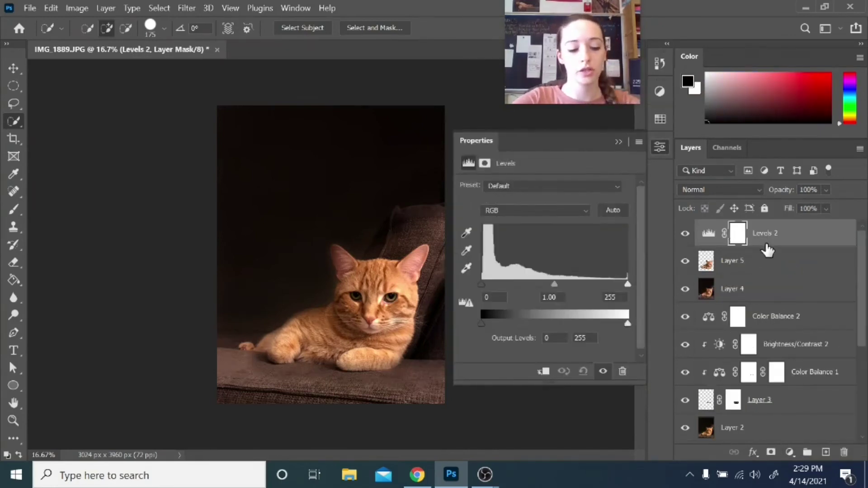
key(alt)
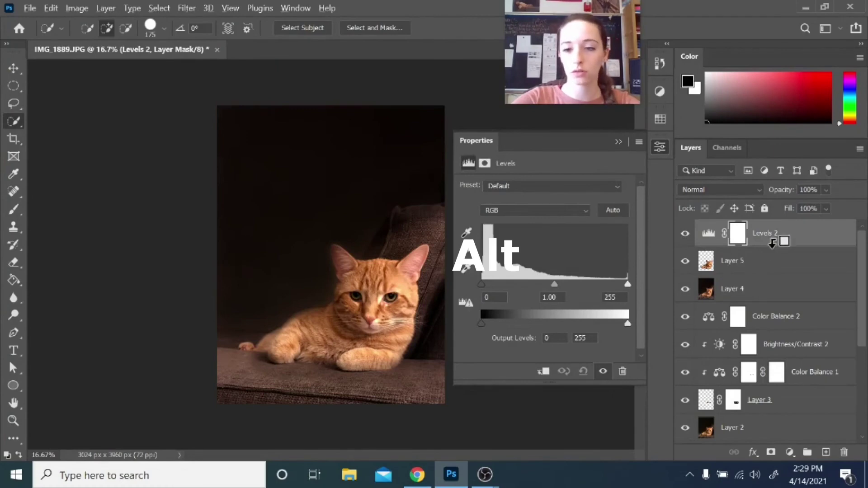
alt+click(772, 249)
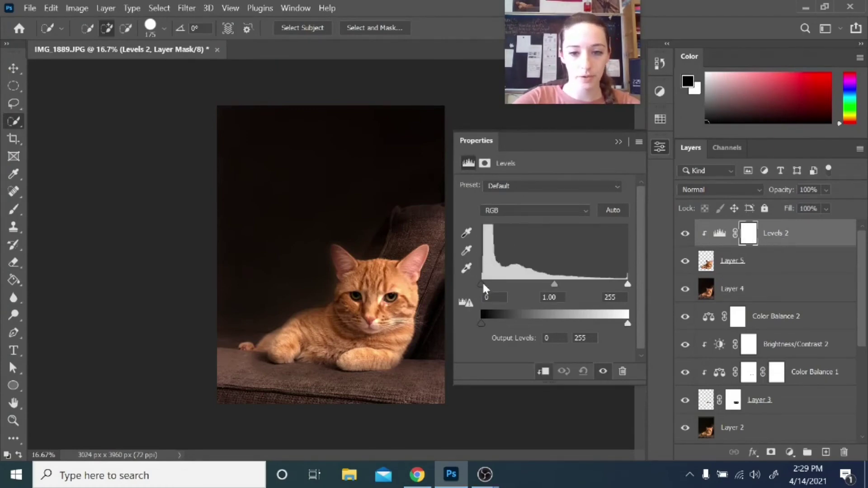
drag(482, 283, 492, 283)
drag(561, 284, 564, 287)
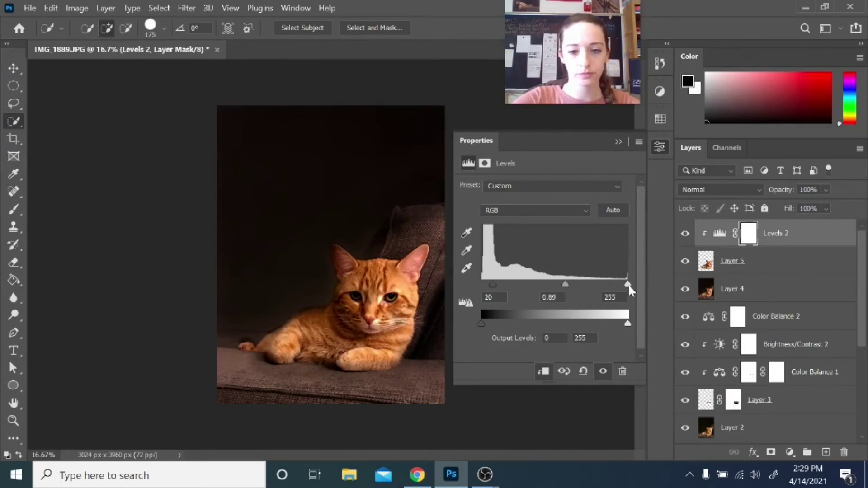
drag(627, 285, 619, 287)
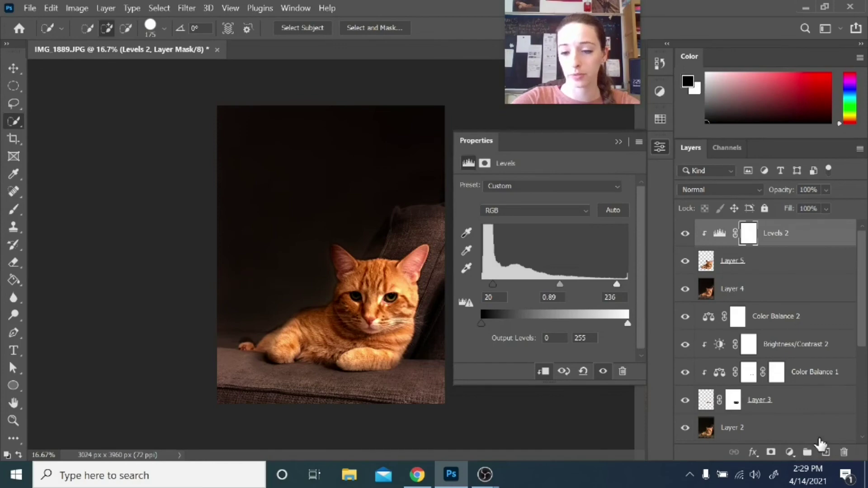
- Clip a Hue/Saturation adjustment to the cat layer with master saturation at -7
click(790, 453)
click(778, 318)
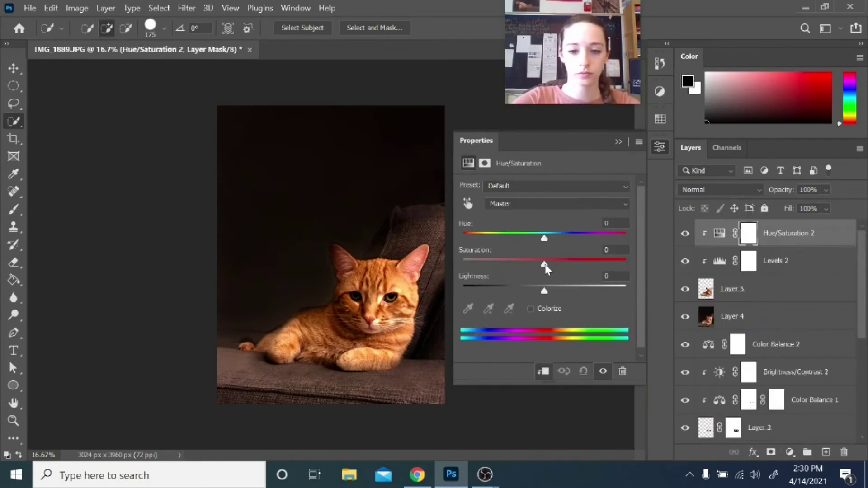
drag(545, 265, 526, 266)
- Clip a Color Balance adjustment to the cat layer with midtones at red +5 and green +10, shifted toward blue
click(790, 452)
click(778, 327)
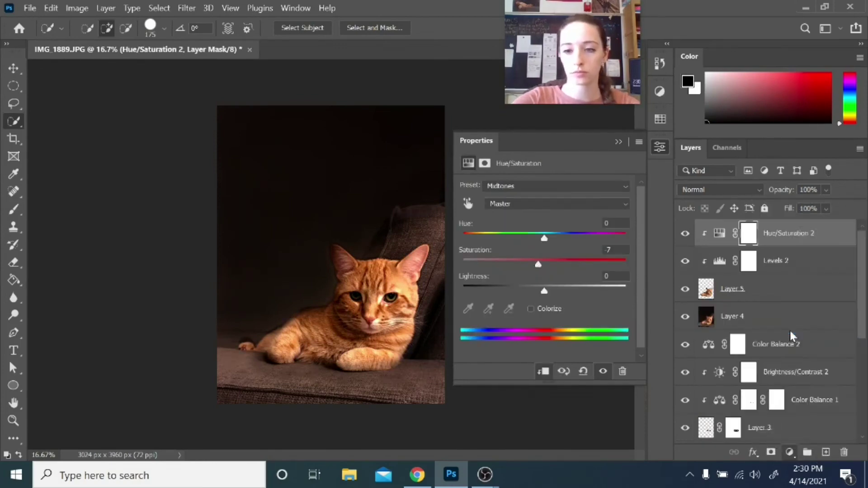
drag(538, 236, 538, 260)
mouse_move(527, 217)
mouse_down()
mouse_move(520, 219)
mouse_move(530, 218)
mouse_up()
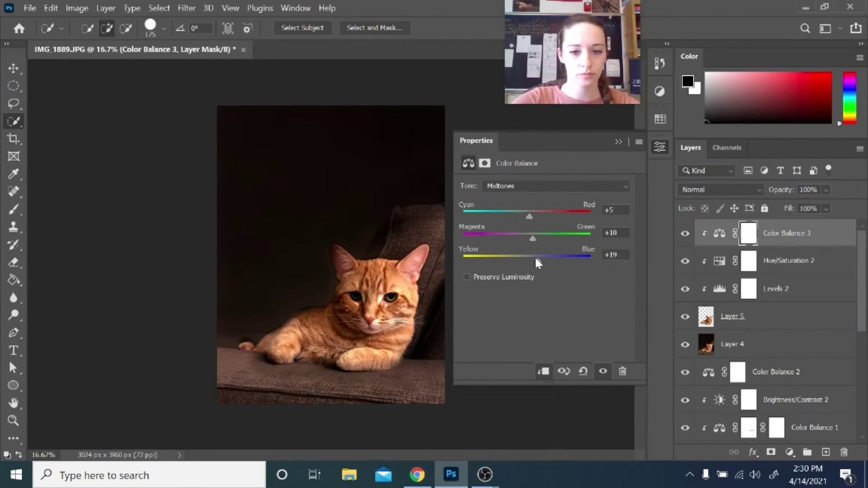
drag(538, 260, 541, 260)
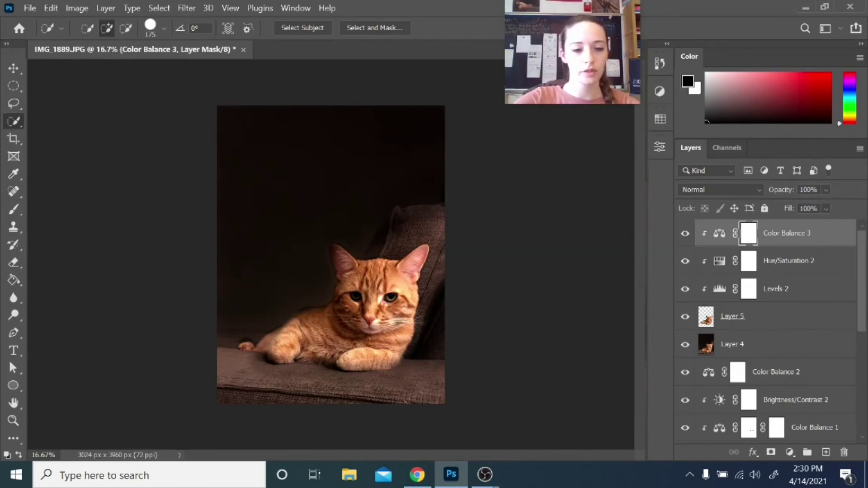
- Compare the image with and without the separate cat layer and its clipped adjustments
click(686, 316)
click(685, 317)
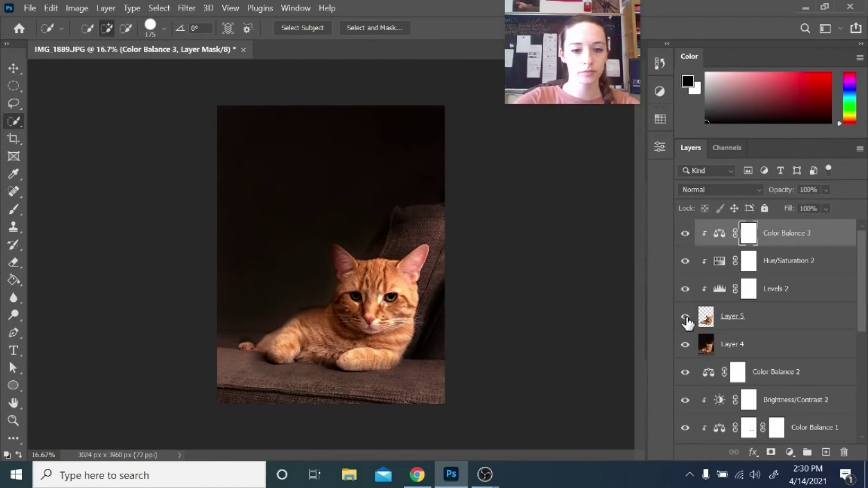
click(687, 320)
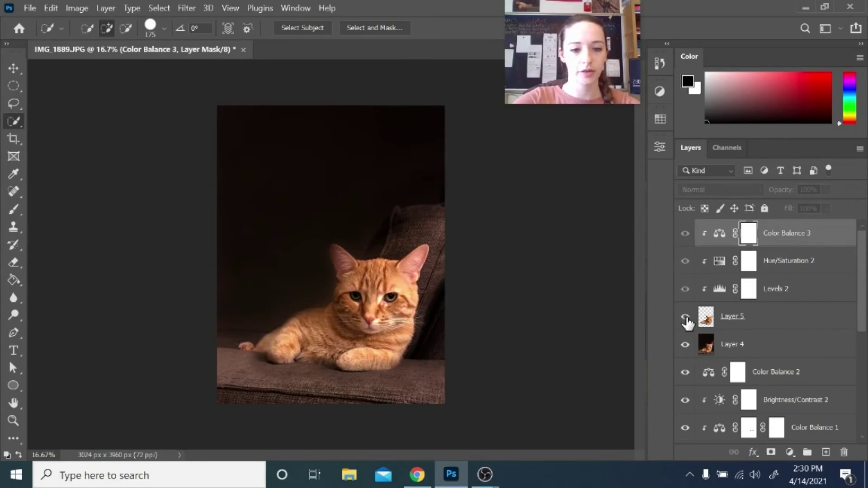
click(687, 319)
click(686, 320)
click(686, 319)
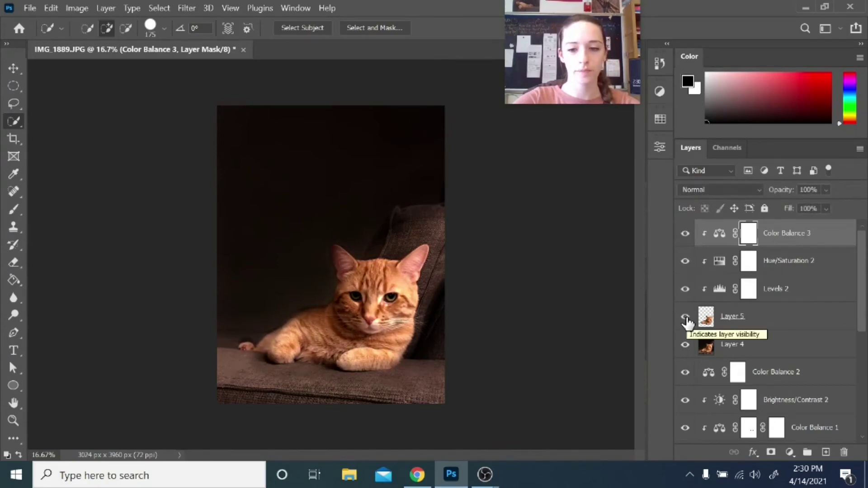
click(686, 319)
click(686, 320)
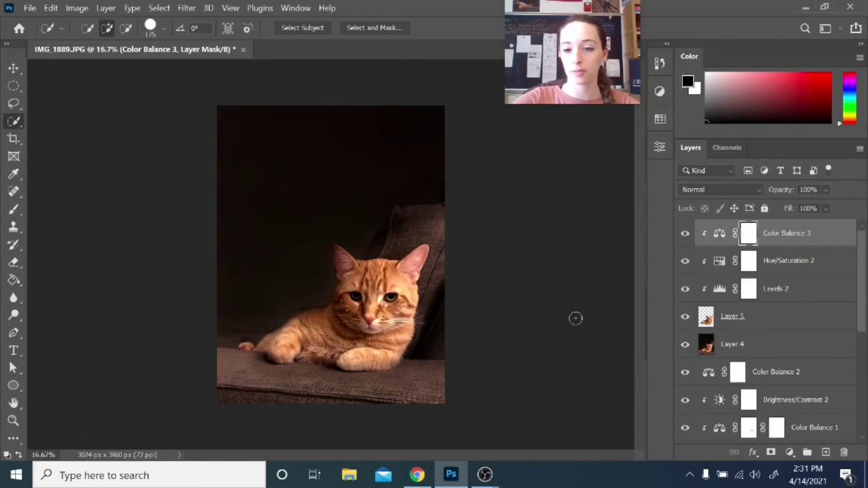
- Add a layer mask to the cat layer and make black the foreground colour
click(719, 324)
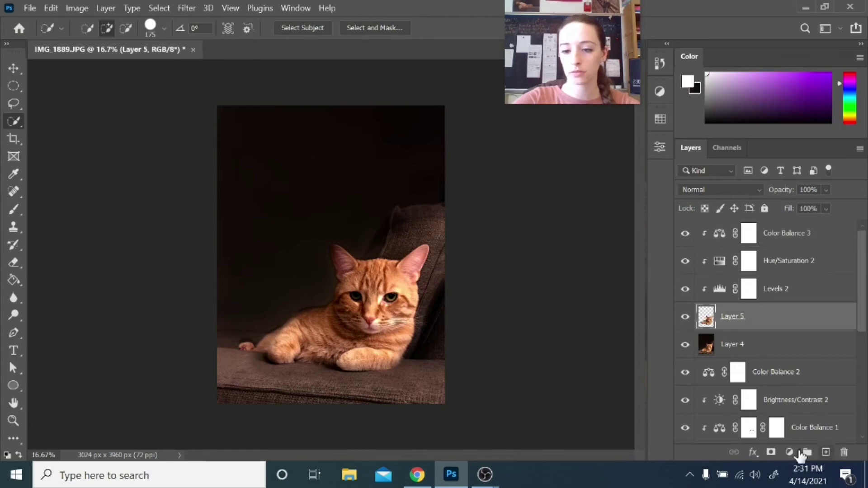
click(771, 452)
key(x)
- Blend the cat's outline into the background by painting black on its mask with a soft 250 px brush at 13% opacity and 45% flow
key(z)
click(267, 346)
key(b)
key(bracketright)
key(bracketright)
key(bracketright)
key(bracketright)
key(bracketright)
key(bracketright)
key(bracketright)
key(bracketright)
key(bracketright)
key(bracketright)
key(bracketright)
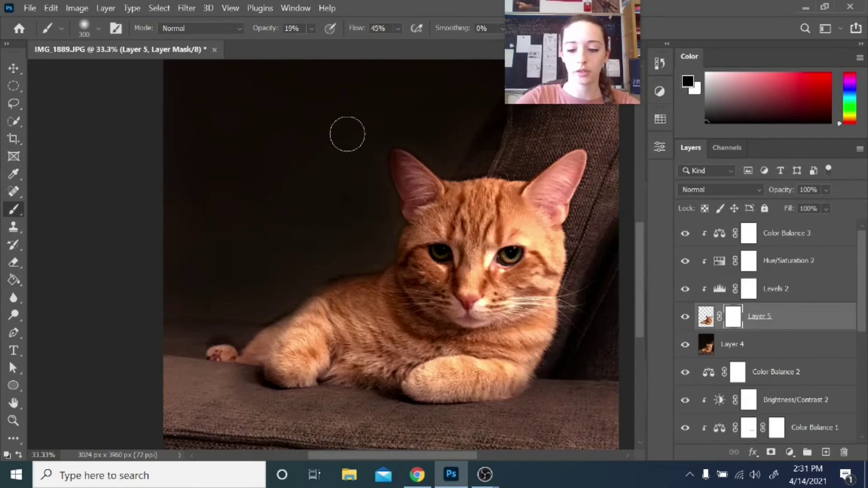
click(305, 26)
text(33)
key(Return)
key(bracketleft)
key(bracketleft)
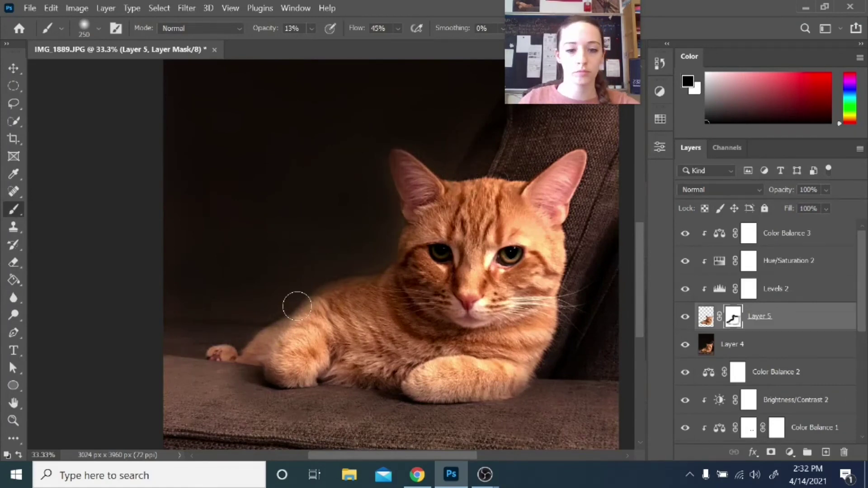
key(1)
key(3)
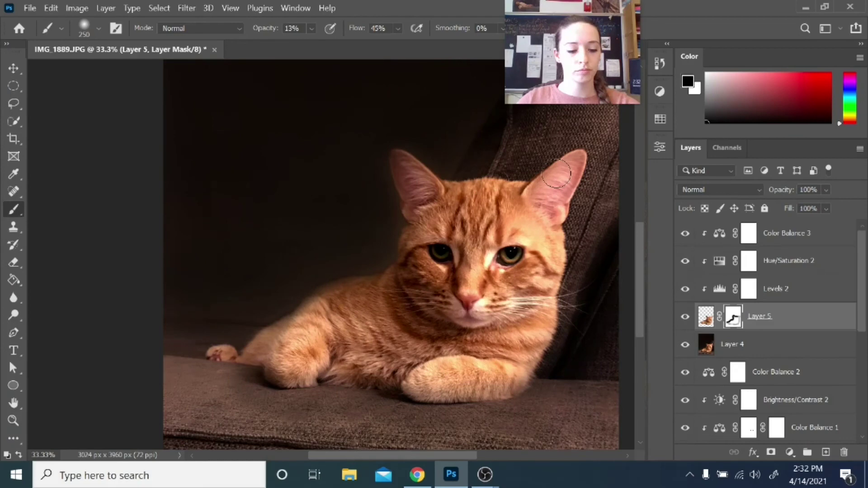
key(z)
key(ctrl+minus)
key(ctrl+minus)
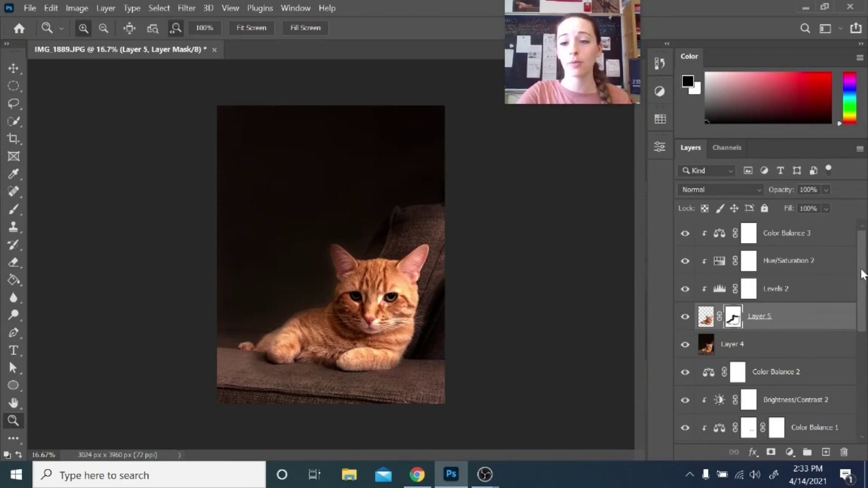
- Group all layers from Color Balance 3 down to Layer 0 copy into a group named Photo Retouch
mouse_move(863, 276)
mouse_down()
mouse_move(862, 384)
mouse_move(861, 259)
mouse_up()
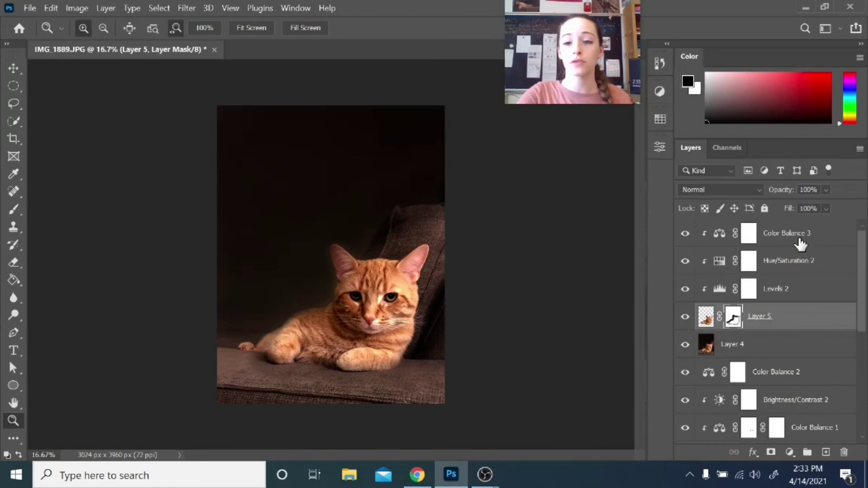
click(827, 248)
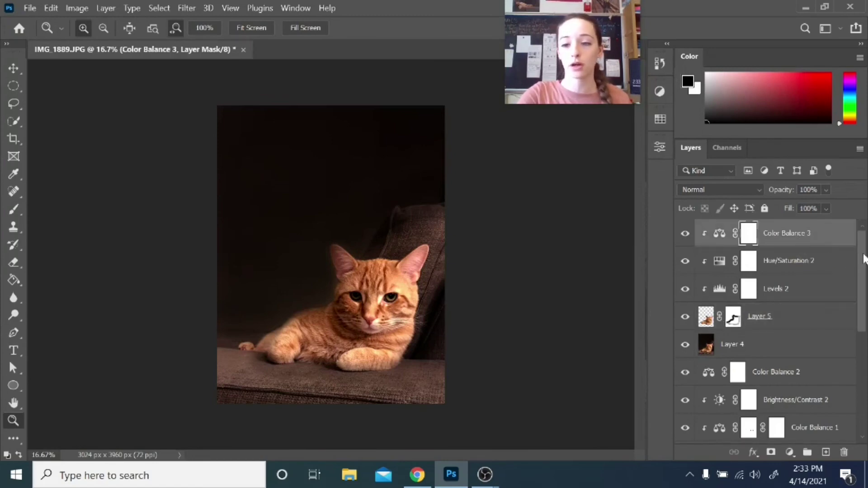
drag(864, 255, 863, 404)
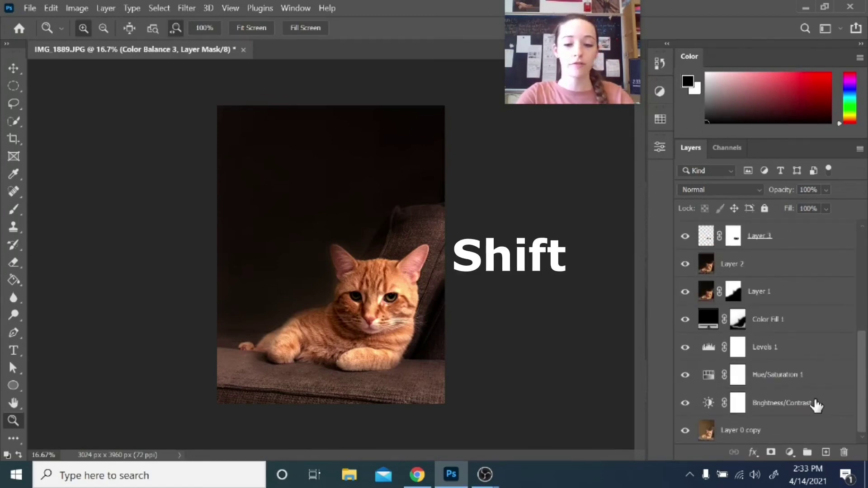
shift+click(795, 432)
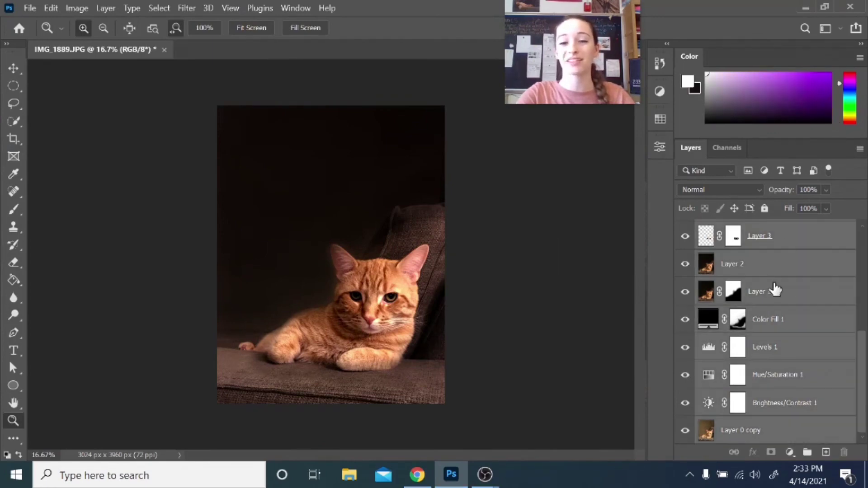
click(860, 149)
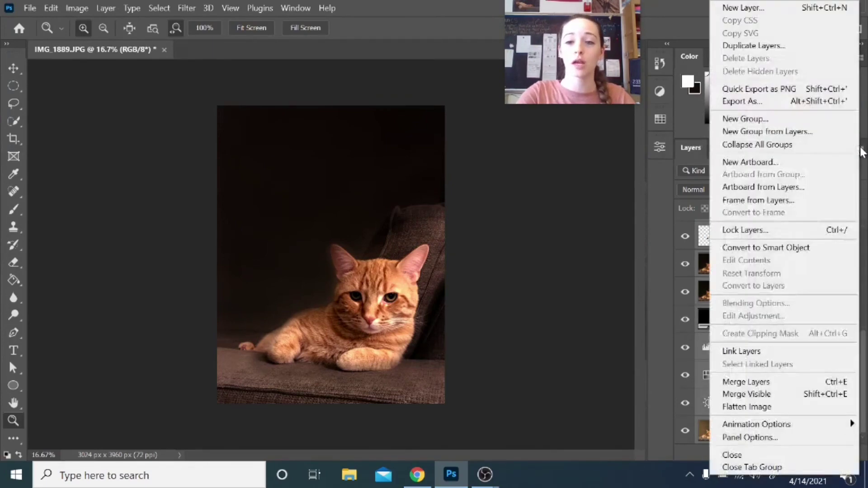
click(821, 135)
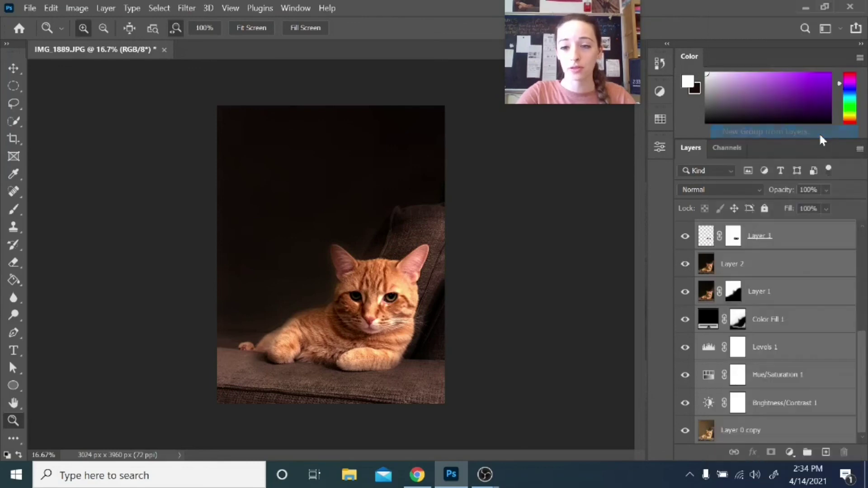
text(Photo Retouch)
click(543, 141)
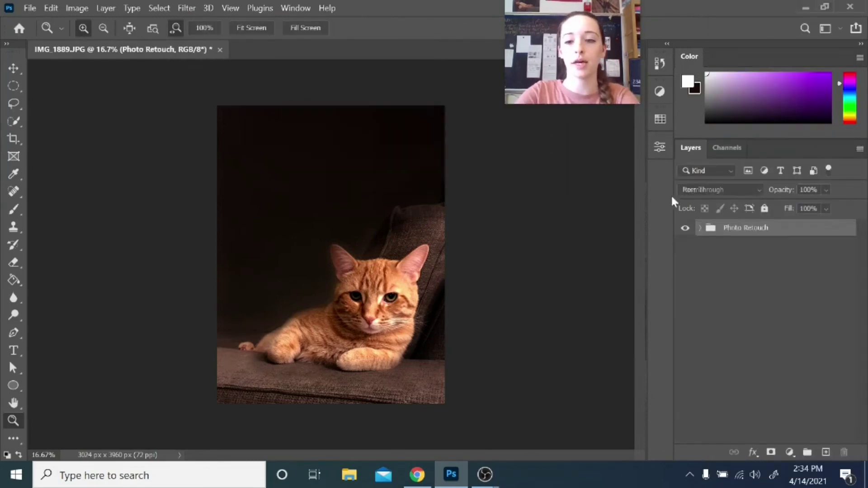
- Lock the Photo Retouch group completely and add a new empty layer above it
click(699, 229)
click(700, 230)
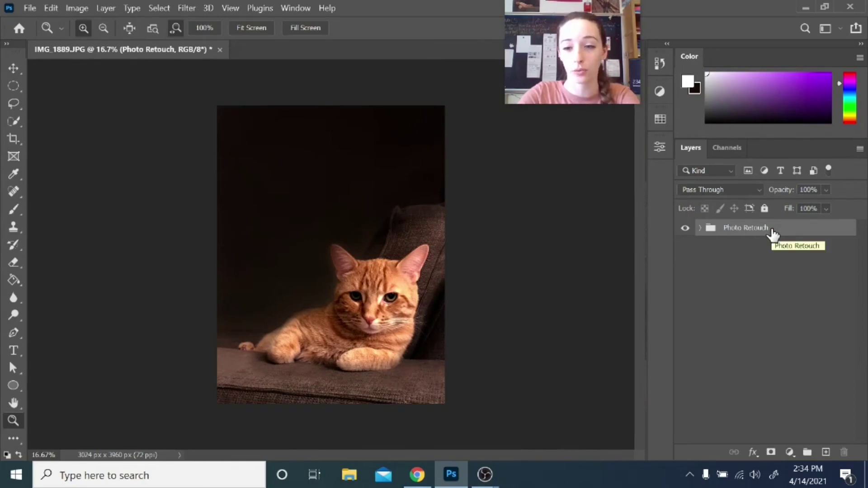
click(764, 209)
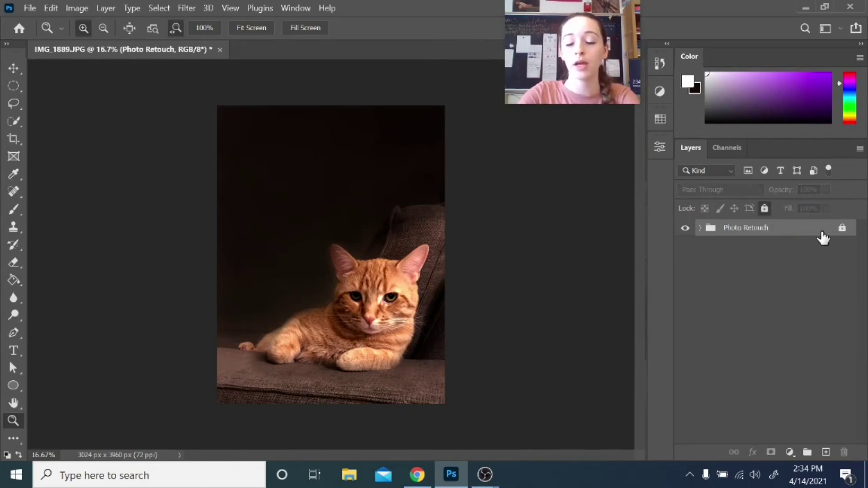
click(797, 258)
click(826, 453)
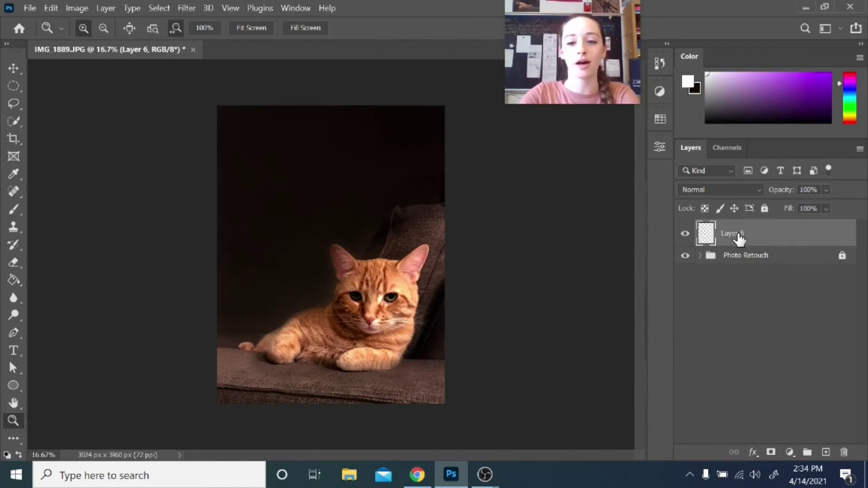
- Handwrite Hobbes above the cat with a white 60 px brush at 0% smoothing, and wipe it away with an 800 px eraser
click(14, 210)
mouse_move(226, 215)
mouse_down()
mouse_move(226, 199)
mouse_move(250, 213)
mouse_move(252, 237)
mouse_up()
drag(273, 167, 274, 233)
mouse_move(252, 200)
mouse_down()
mouse_move(274, 198)
mouse_move(303, 170)
mouse_move(321, 189)
mouse_move(358, 177)
mouse_move(402, 185)
mouse_up()
drag(376, 157, 370, 177)
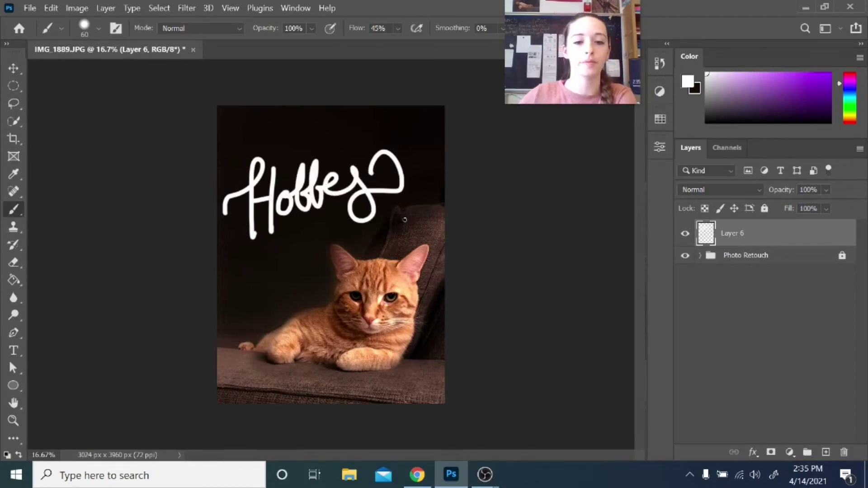
click(14, 262)
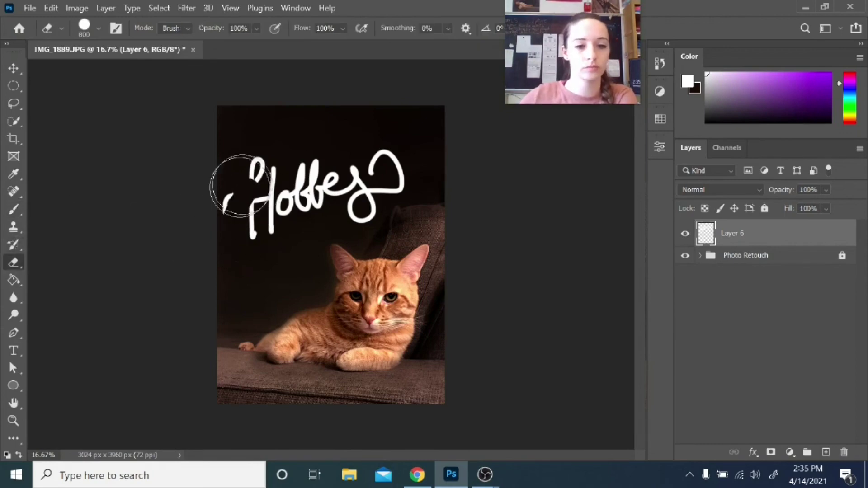
mouse_move(234, 184)
mouse_down()
mouse_move(310, 145)
mouse_move(359, 203)
mouse_move(389, 169)
mouse_up()
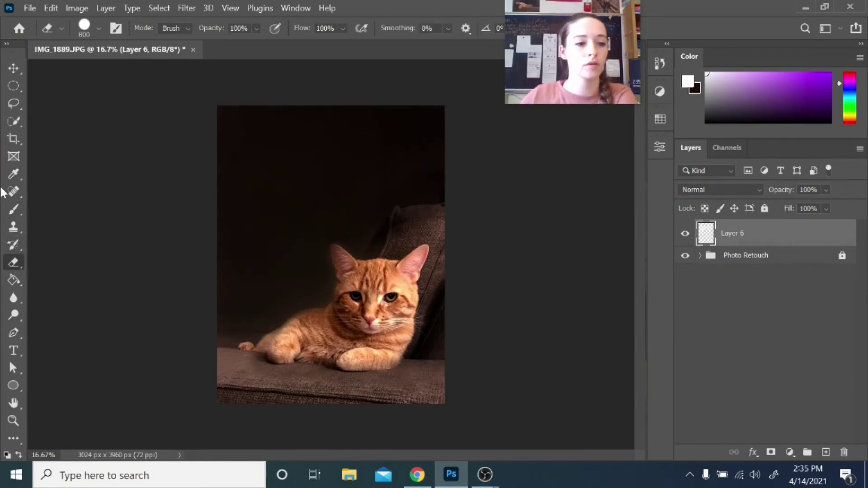
- Set the 60 px brush's smoothing to 49% and handwrite Hobbes in white across the upper dark background
click(12, 209)
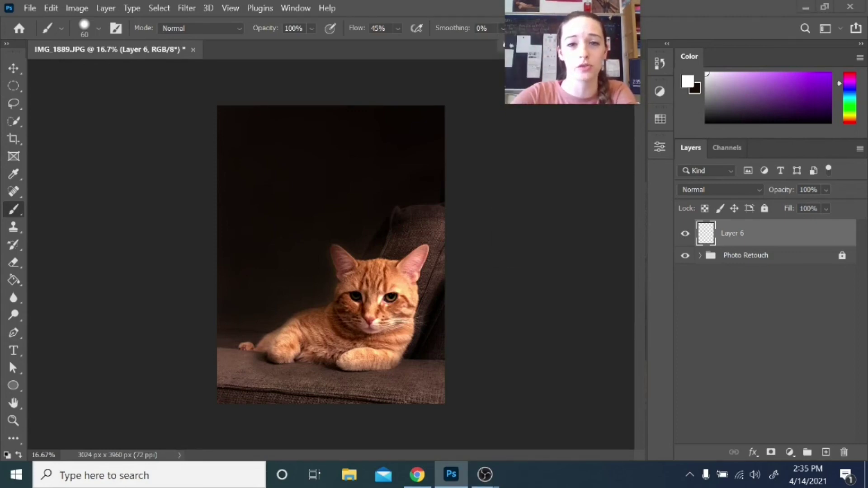
drag(504, 45, 527, 45)
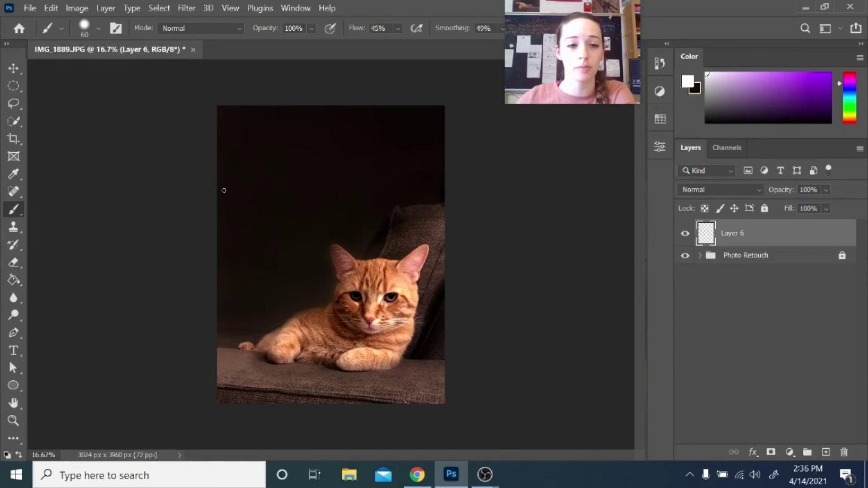
mouse_move(223, 190)
mouse_down()
mouse_move(242, 176)
mouse_move(260, 138)
mouse_move(246, 153)
mouse_move(248, 195)
mouse_up()
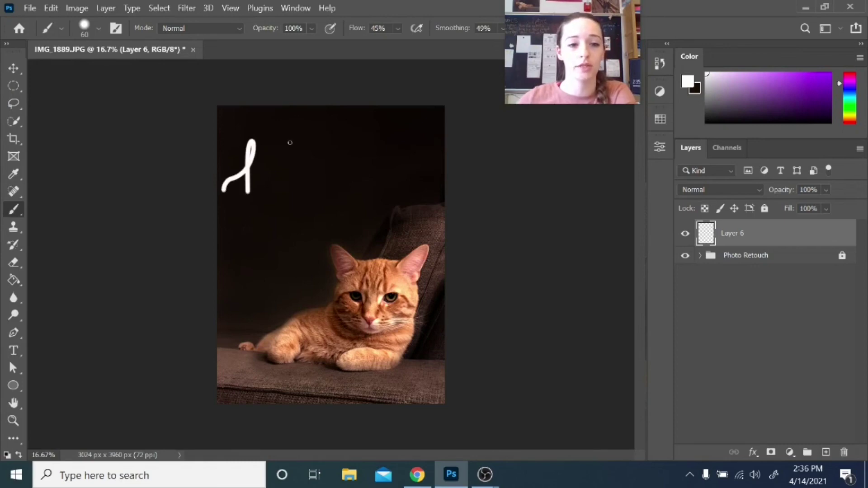
drag(286, 152, 273, 207)
mouse_move(248, 172)
mouse_down()
mouse_move(263, 168)
mouse_move(298, 190)
mouse_move(317, 156)
mouse_move(326, 187)
mouse_move(342, 149)
mouse_move(362, 175)
mouse_move(373, 163)
mouse_move(380, 218)
mouse_move(417, 196)
mouse_up()
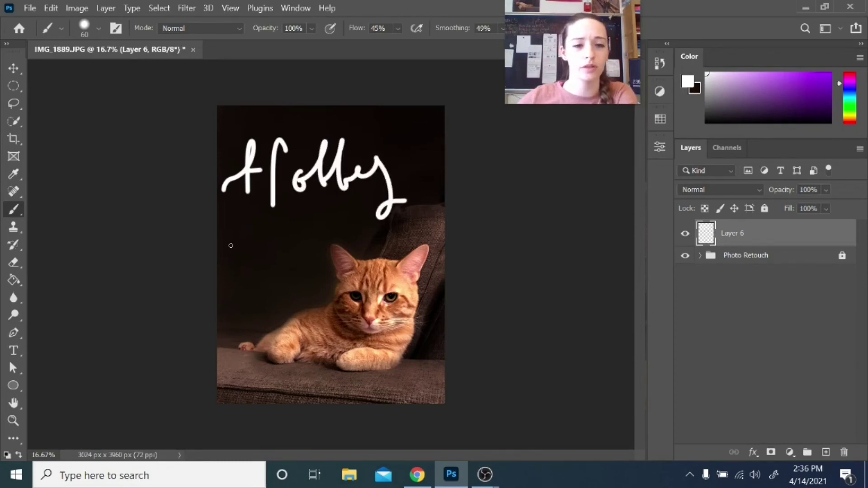
- Handwrite Hobbes a second time in white just below the first word, using the same smoothed brush
mouse_move(231, 246)
mouse_down()
mouse_move(260, 196)
mouse_move(247, 216)
mouse_move(250, 299)
mouse_up()
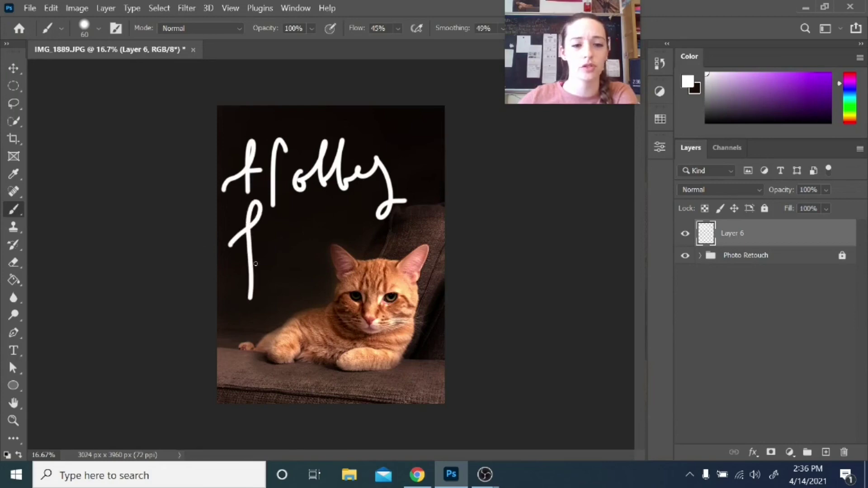
mouse_move(268, 225)
mouse_down()
mouse_move(269, 297)
mouse_move(252, 259)
mouse_move(269, 255)
mouse_move(281, 234)
mouse_move(290, 255)
mouse_up()
mouse_move(281, 236)
mouse_down()
mouse_move(310, 216)
mouse_move(311, 197)
mouse_move(306, 257)
mouse_move(320, 260)
mouse_move(332, 210)
mouse_move(357, 245)
mouse_move(362, 237)
mouse_move(381, 249)
mouse_move(398, 244)
mouse_move(409, 212)
mouse_up()
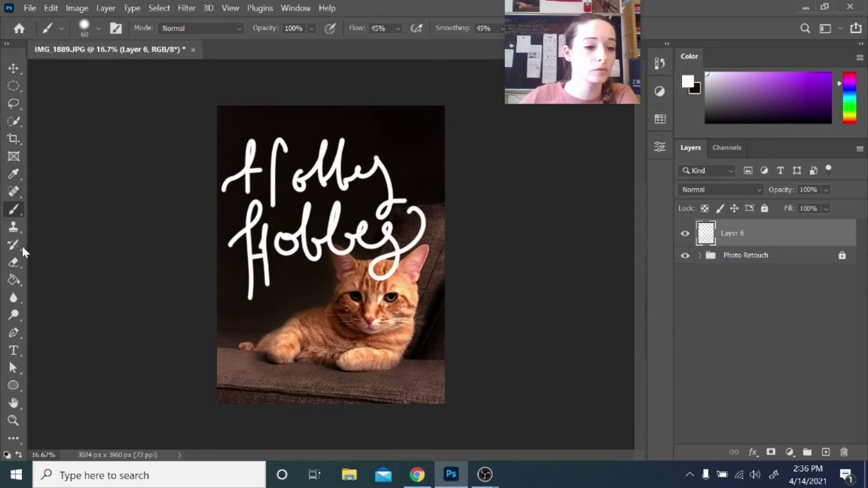
- Fill the joined letters "obbes" of the lower word and small loops of the upper word with bright green using the Paint Bucket
click(13, 280)
click(854, 112)
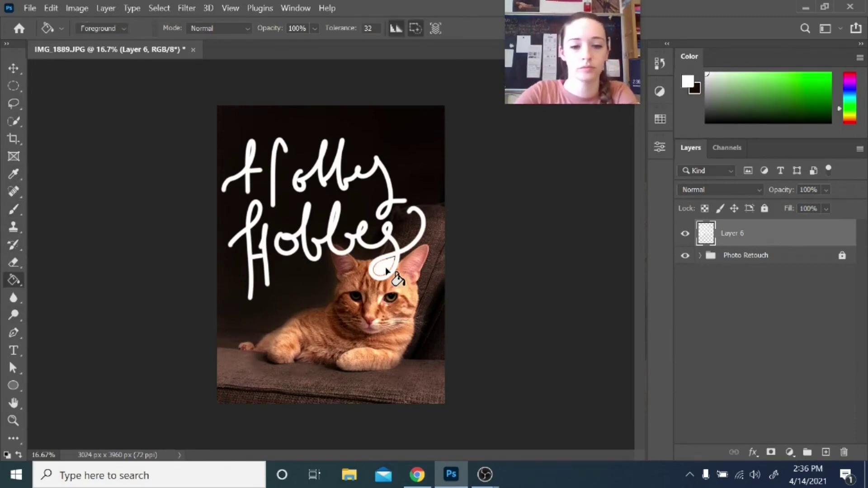
click(801, 74)
click(412, 239)
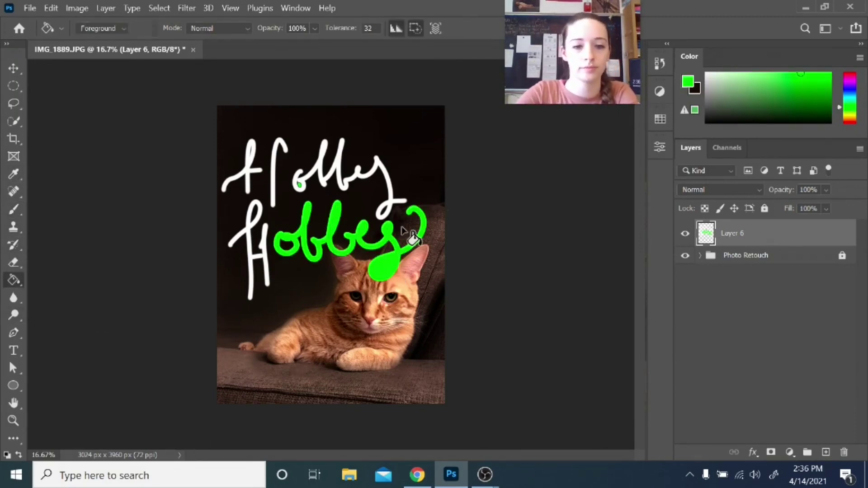
click(385, 211)
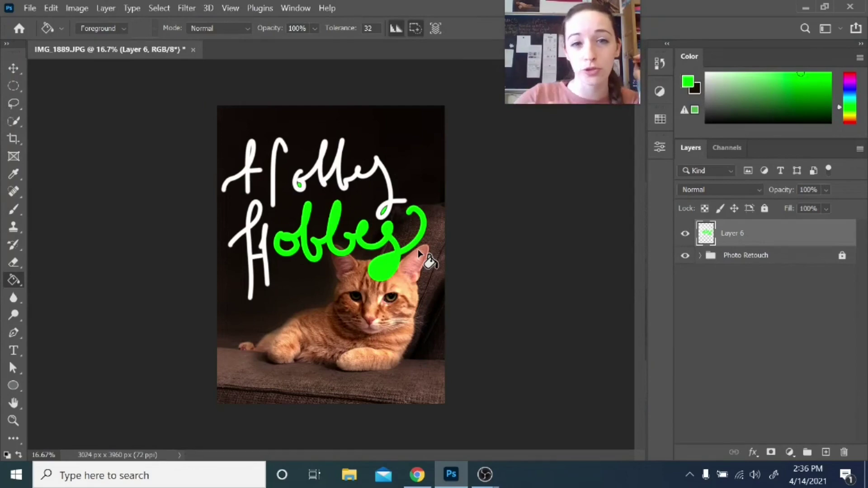
- Add a new layer above Layer 6 and brush a bright green heart outline beside the end of the upper Hobbes
click(826, 452)
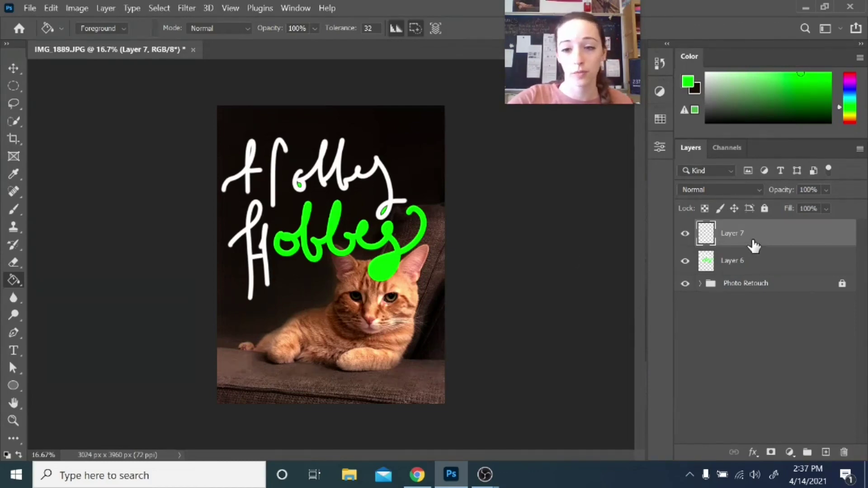
click(16, 207)
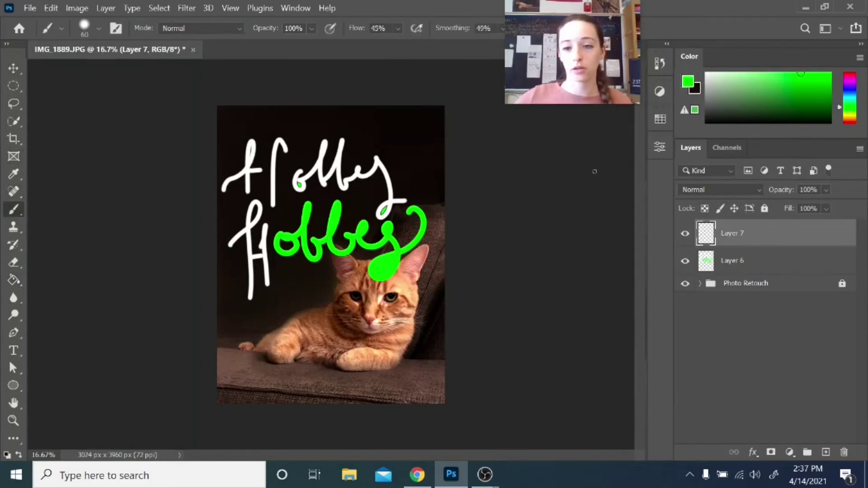
mouse_move(398, 144)
mouse_down()
mouse_move(375, 125)
mouse_move(374, 156)
mouse_move(410, 194)
mouse_move(399, 154)
mouse_move(420, 124)
mouse_move(427, 145)
mouse_move(399, 181)
mouse_up()
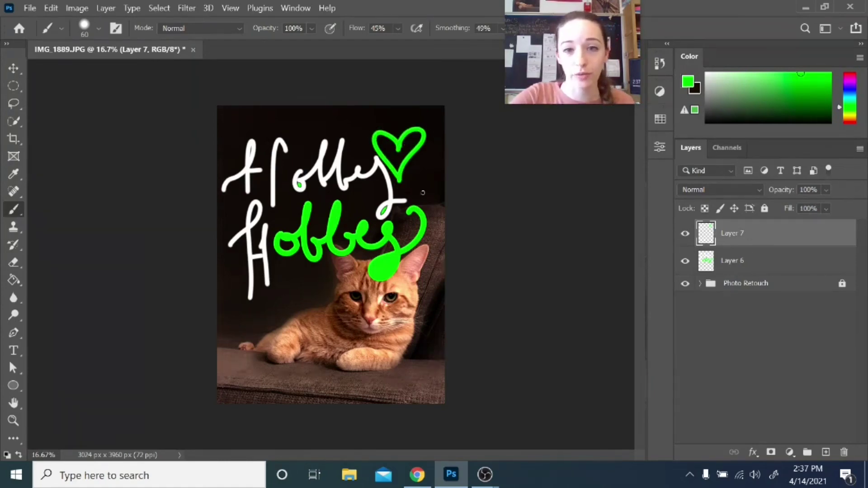
- Lock the lettering on Layer 6 and move the Layer 7 heart up into the photo's upper right corner, clear of the word
click(11, 66)
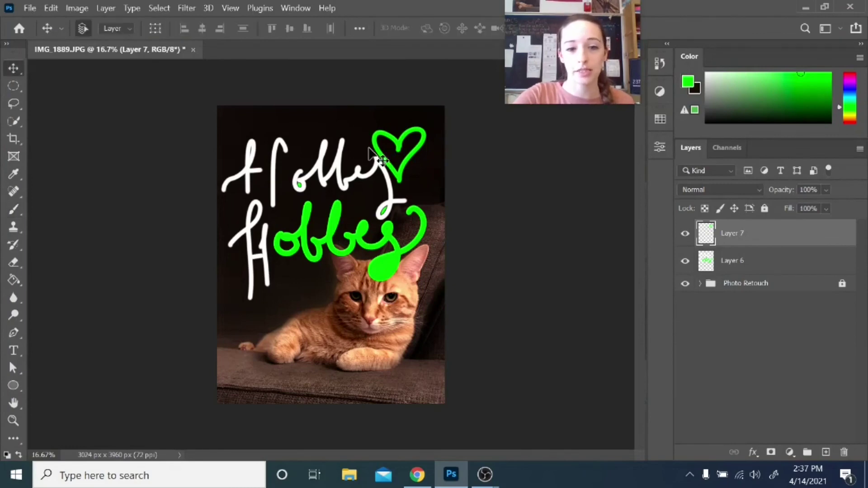
click(794, 262)
click(765, 210)
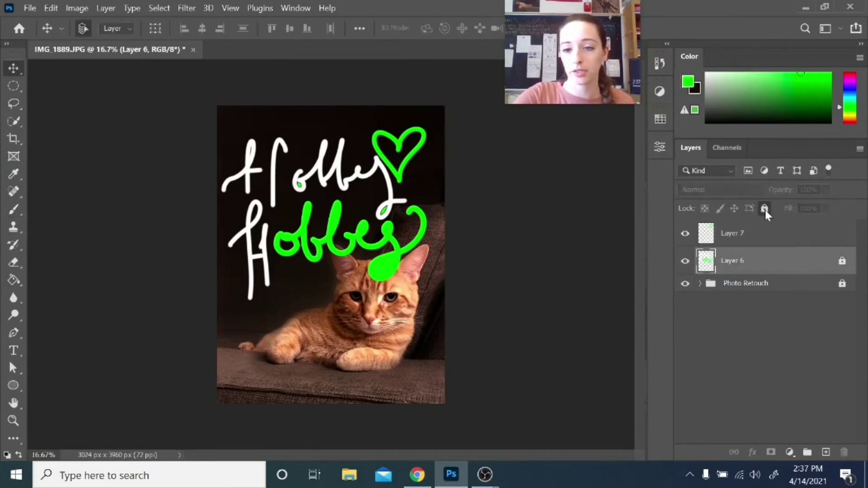
click(759, 236)
drag(413, 174, 421, 143)
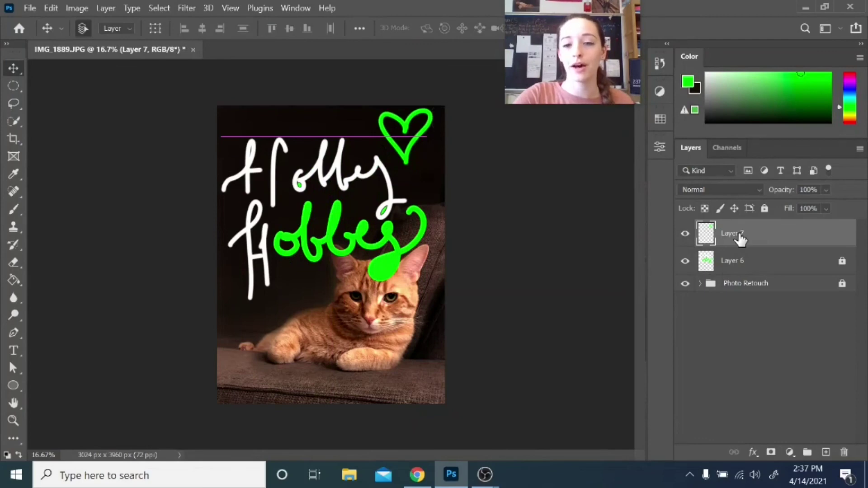
- Unlock Layer 6 and move its Hobbes lettering slightly up and to the left
click(763, 267)
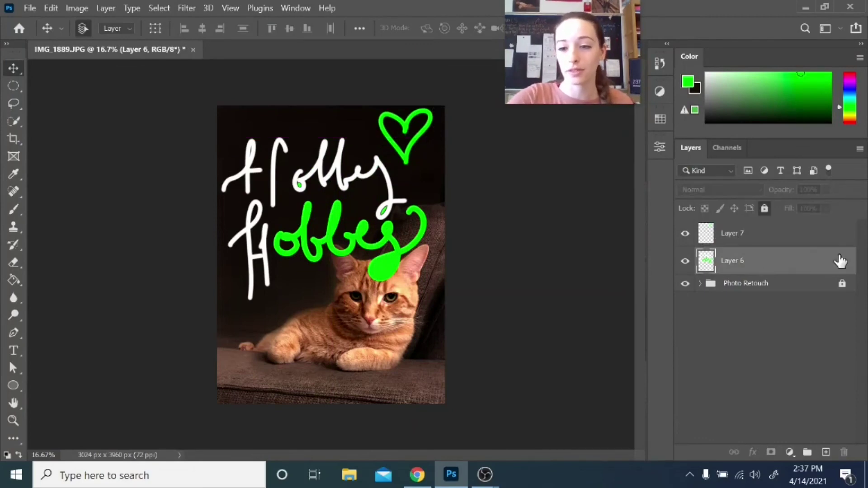
click(842, 261)
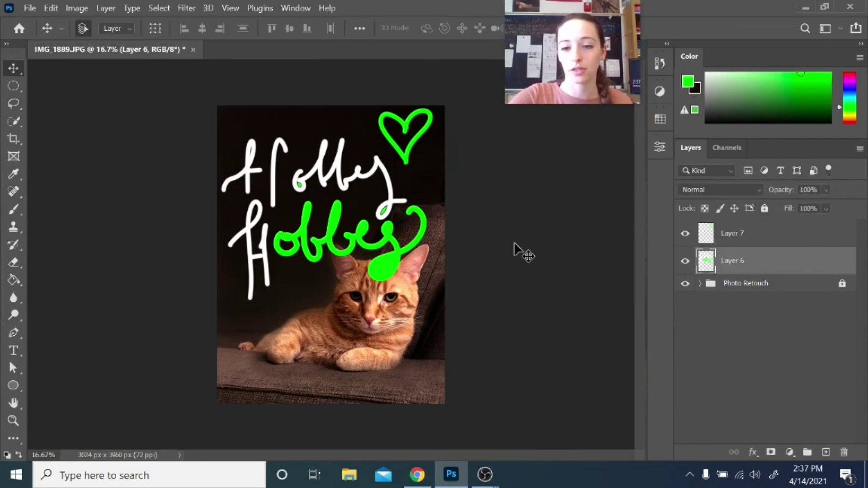
mouse_move(398, 255)
mouse_down()
mouse_move(389, 277)
mouse_move(418, 277)
mouse_move(395, 262)
mouse_move(397, 248)
mouse_up()
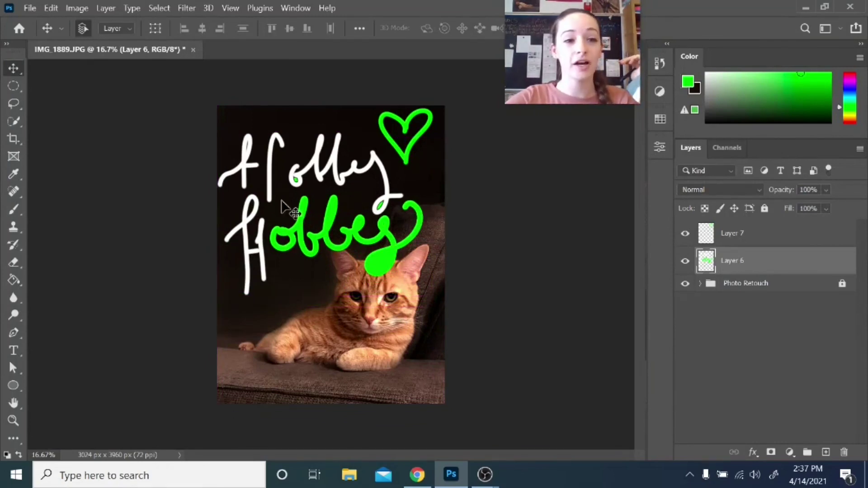
- Hide Layer 7 and Layer 6 so only the Photo Retouch group is shown, and open the export options
click(685, 233)
click(686, 262)
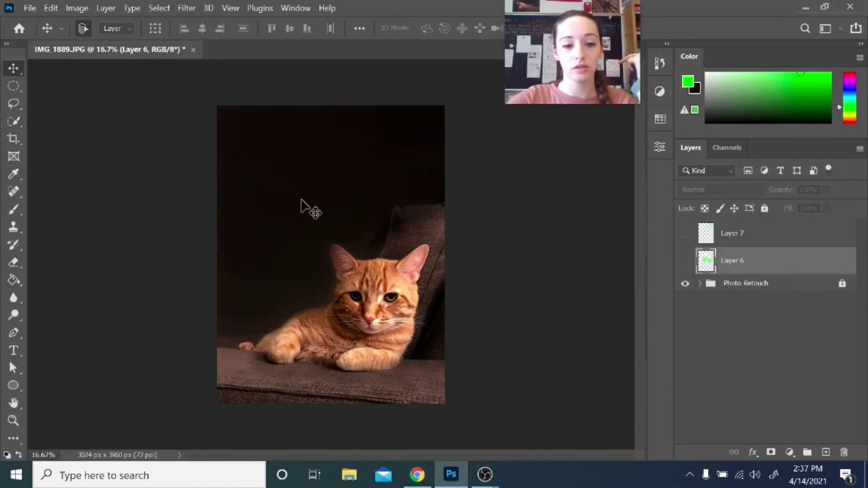
click(30, 8)
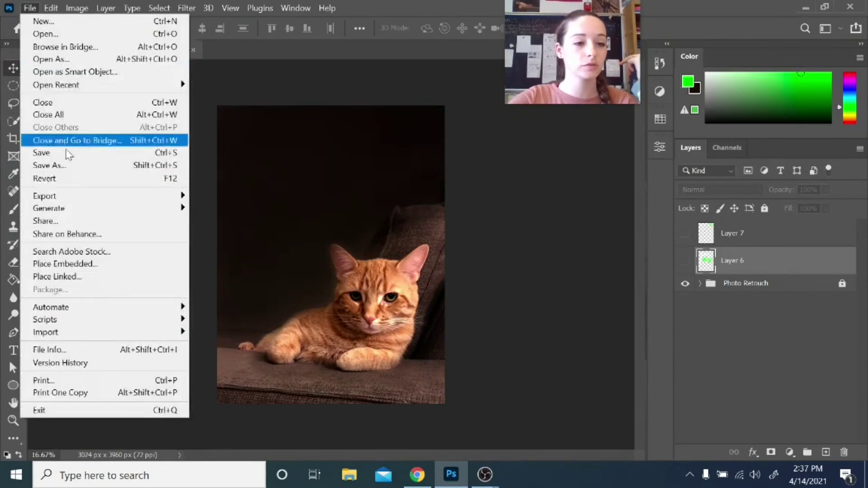
mouse_move(74, 196)
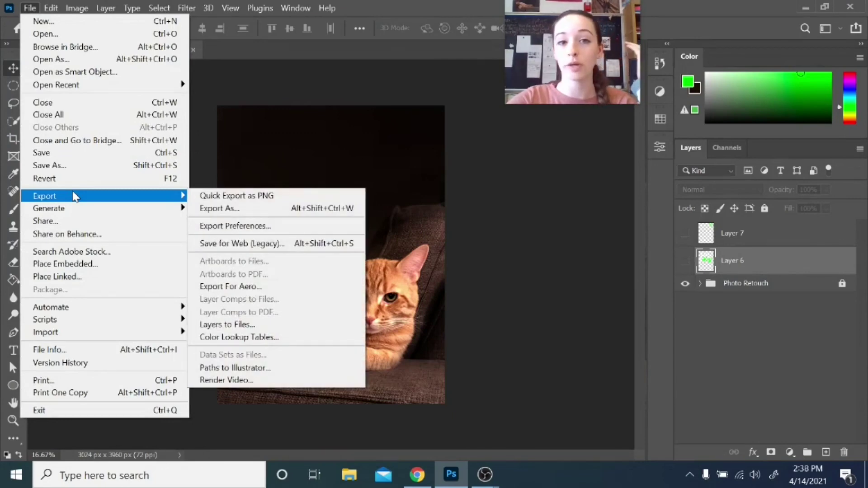